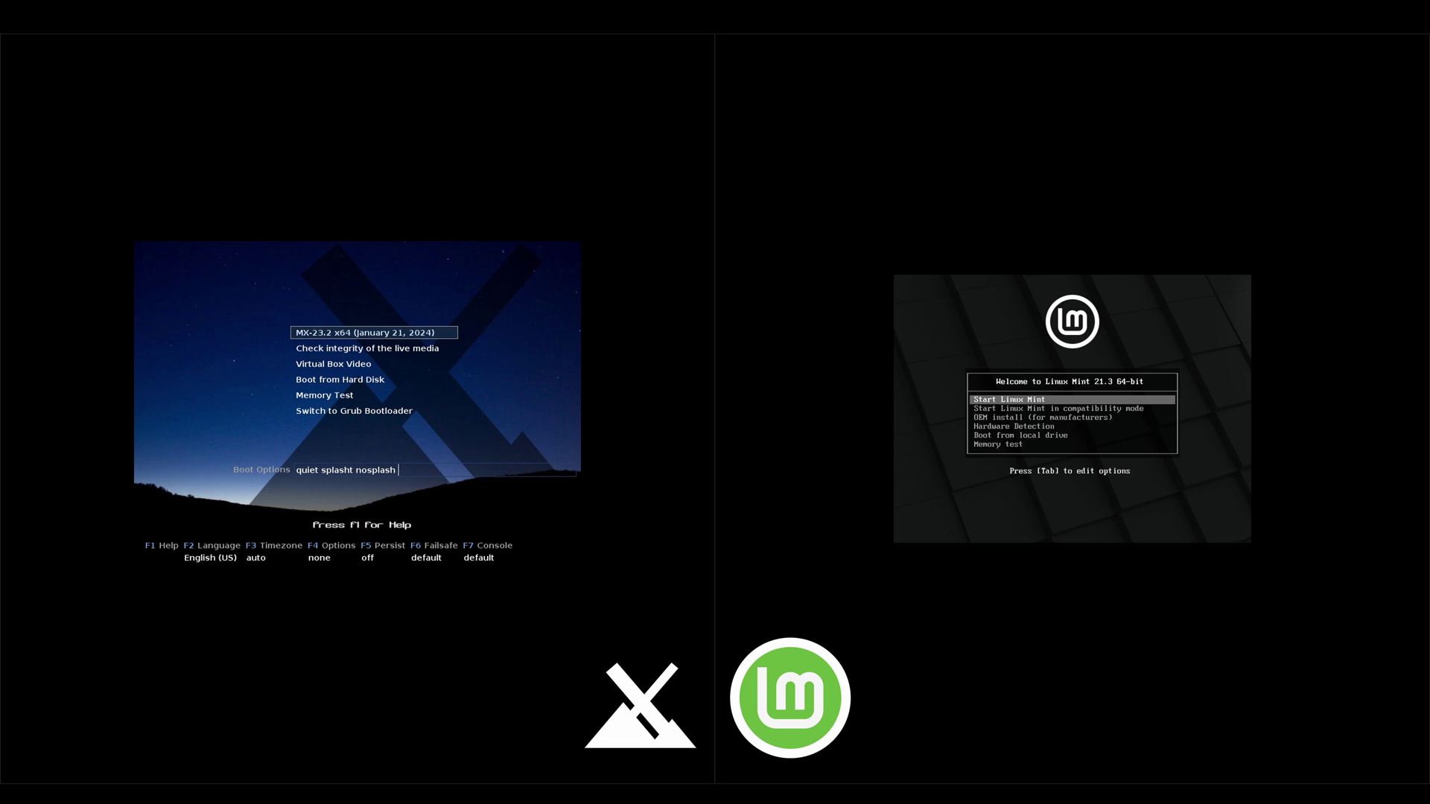
Step: Boot the MX Linux live system from the default boot entry
{"action": "key", "text": "Return"}
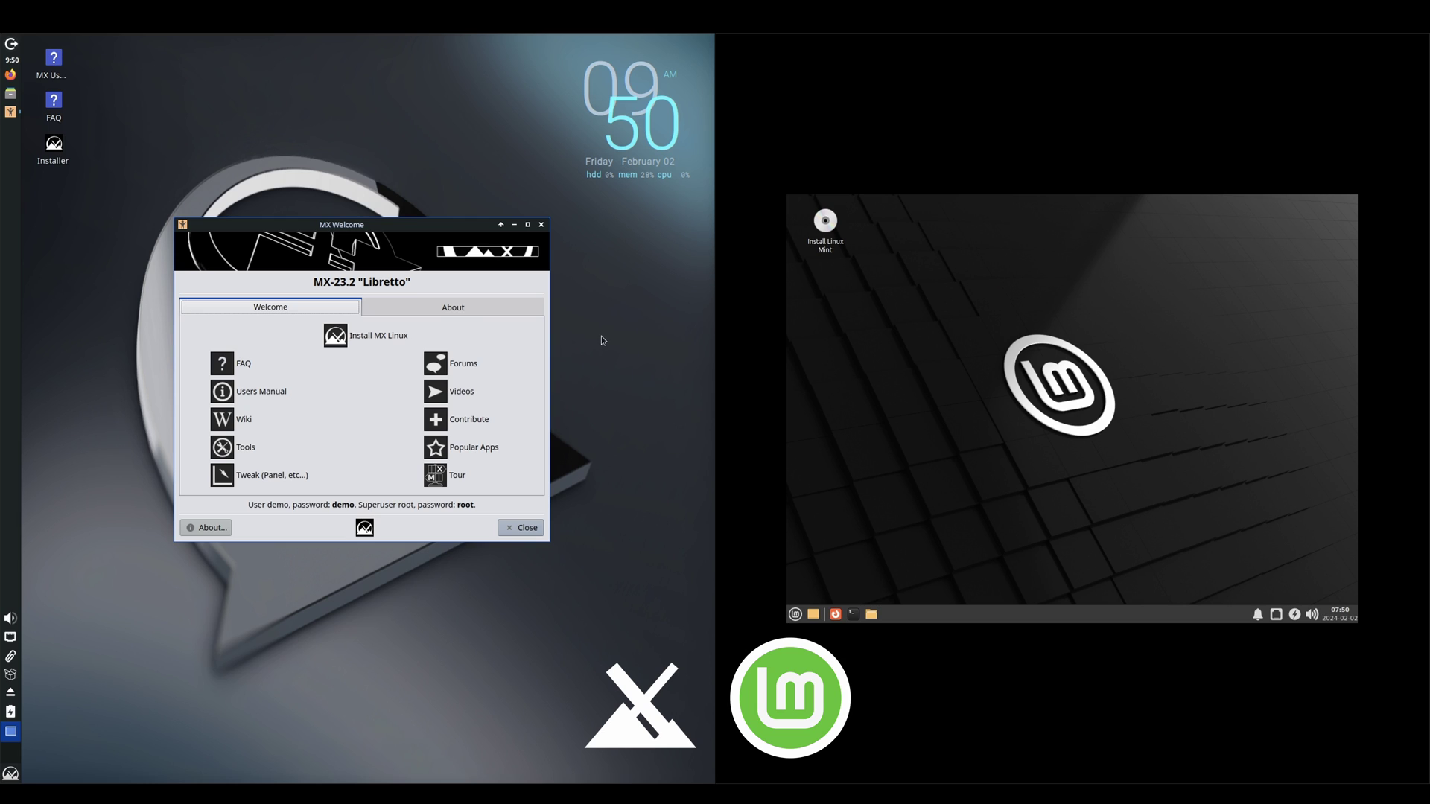
Step: Launch the MX installer, dismiss MX Welcome, and start formatting the whole sda disk
{"action": "left_click", "coordinate": [336, 337]}
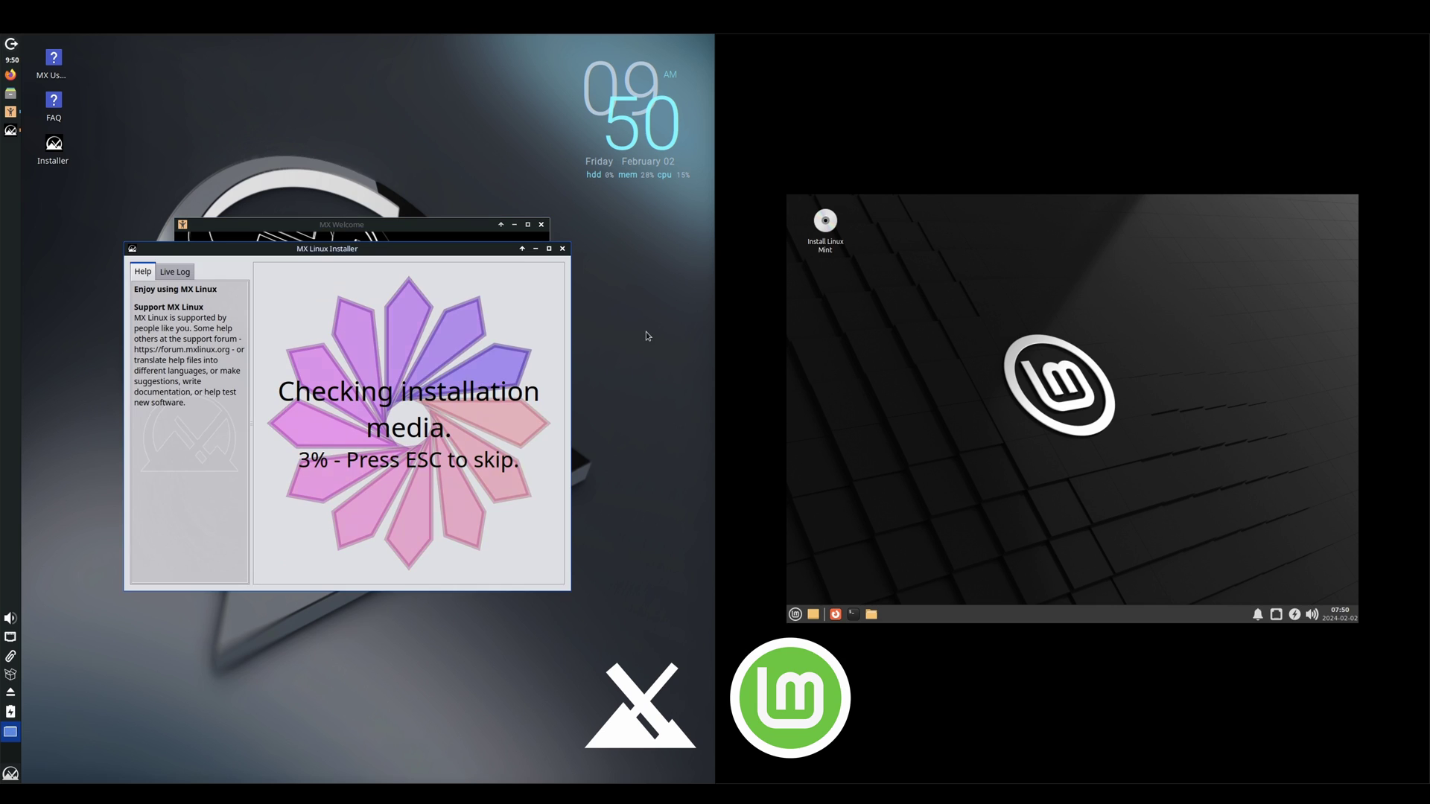
{"action": "left_click", "coordinate": [541, 225]}
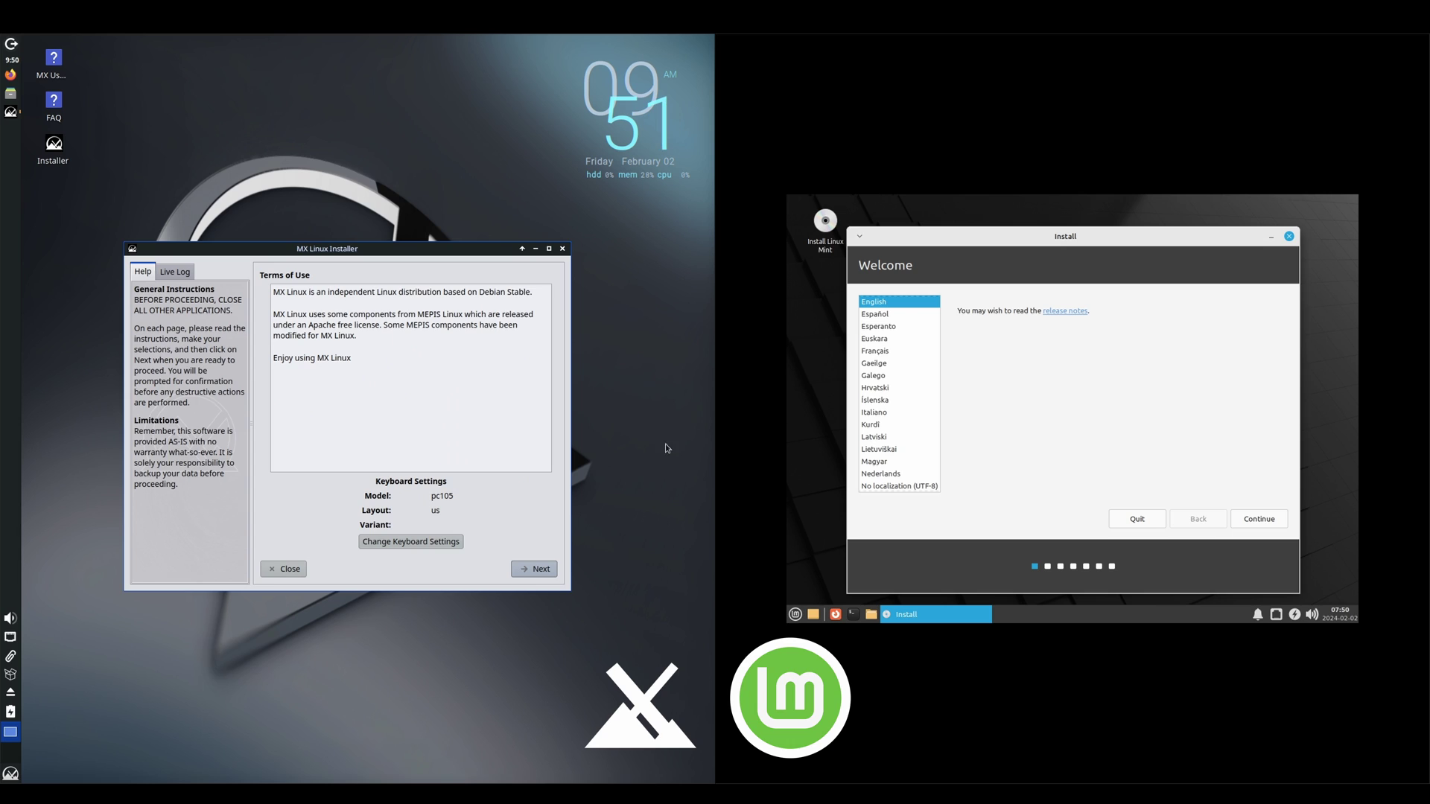
{"action": "left_click", "coordinate": [536, 570]}
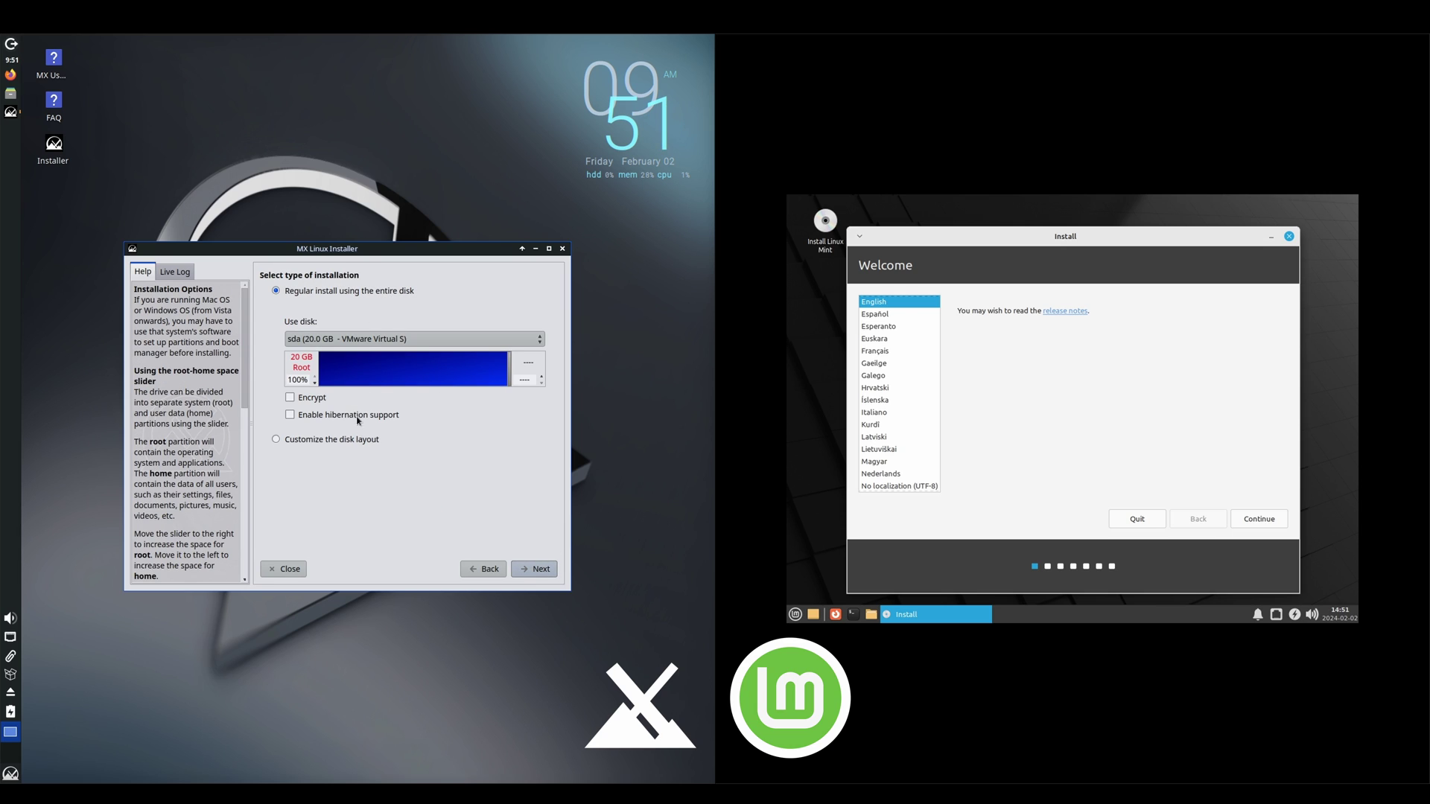
{"action": "left_click", "coordinate": [538, 570]}
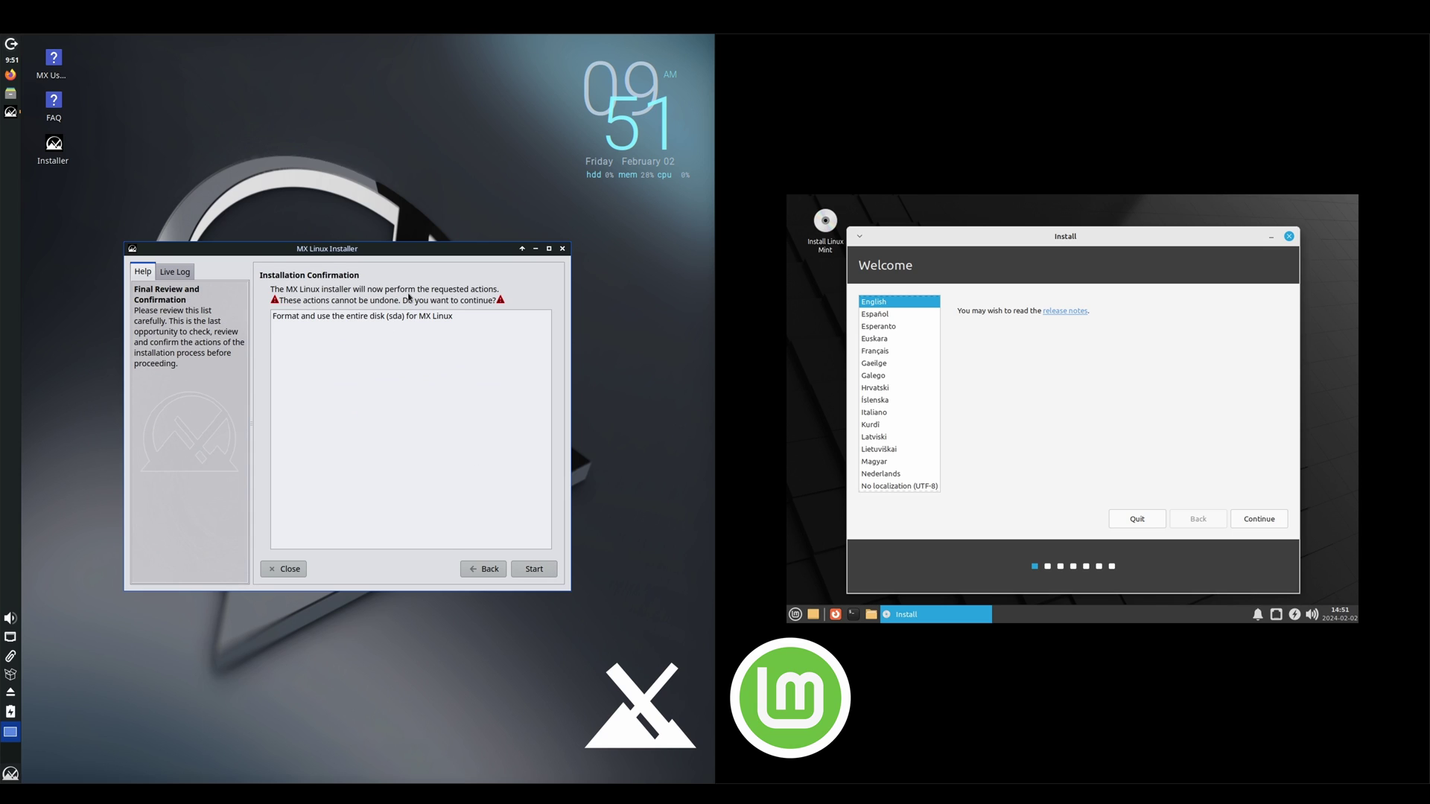
{"action": "left_click", "coordinate": [373, 322]}
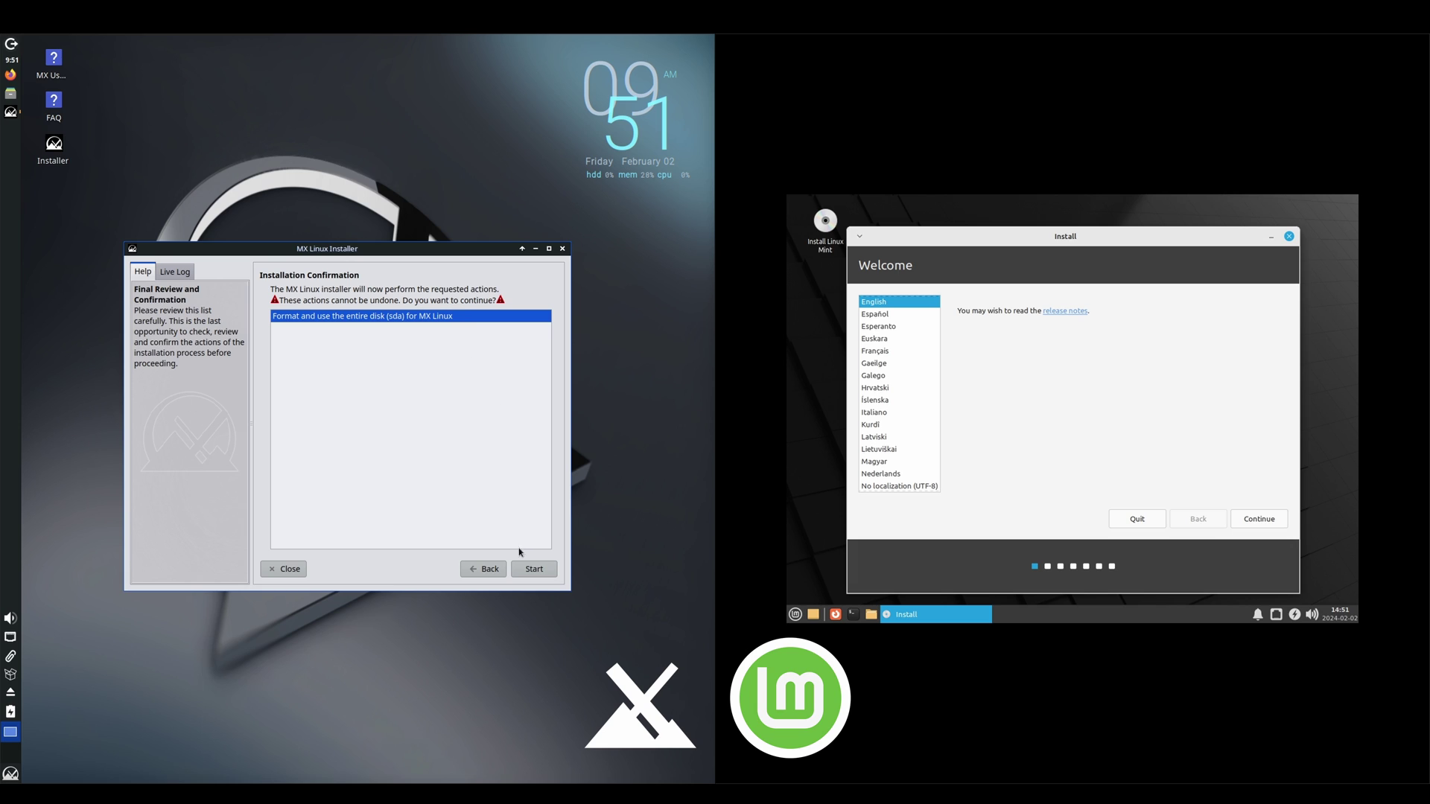
{"action": "left_click", "coordinate": [533, 570]}
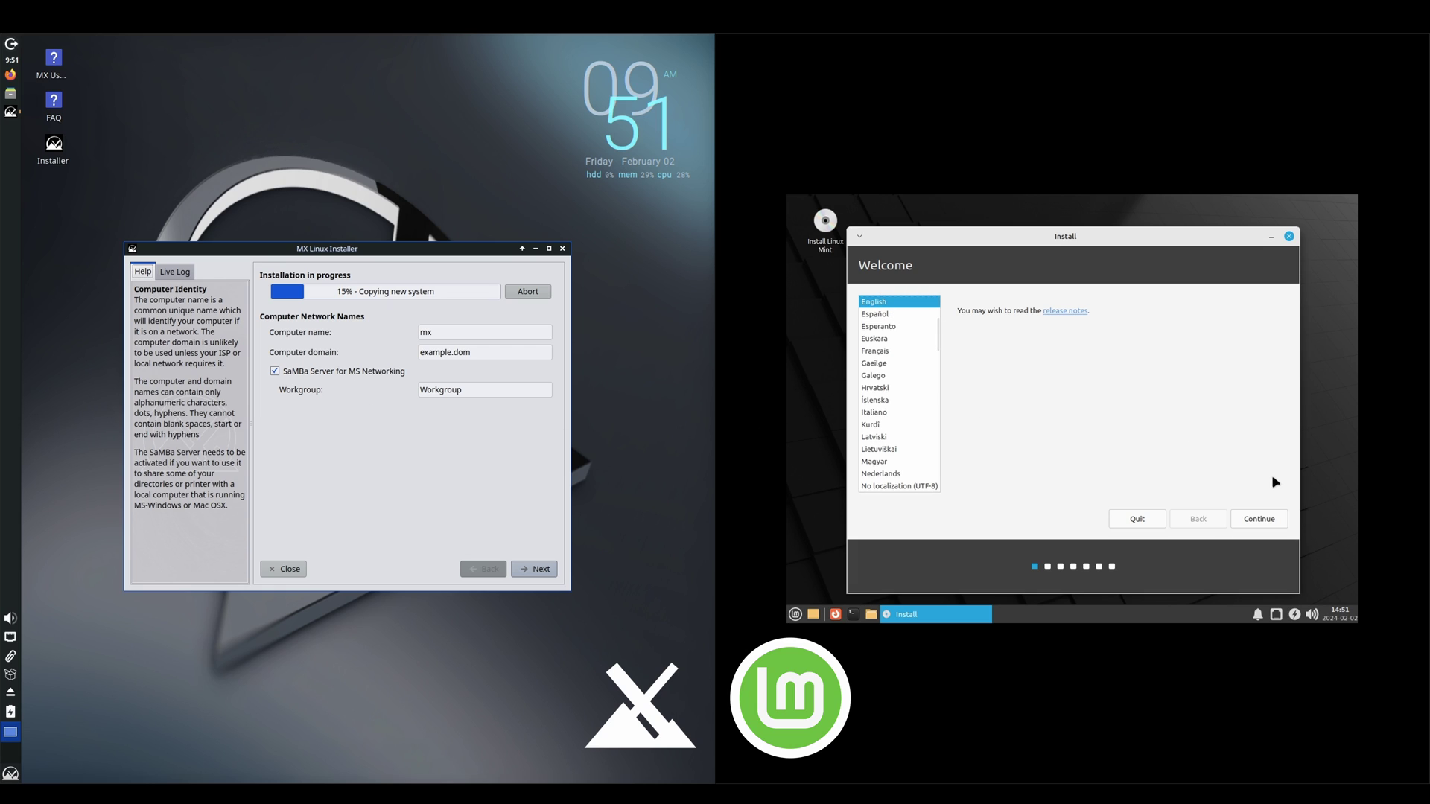
Step: Keep English and English (US) keyboard, add multimedia codecs, erase the whole disk, and accept Denver
{"action": "left_click", "coordinate": [1261, 520]}
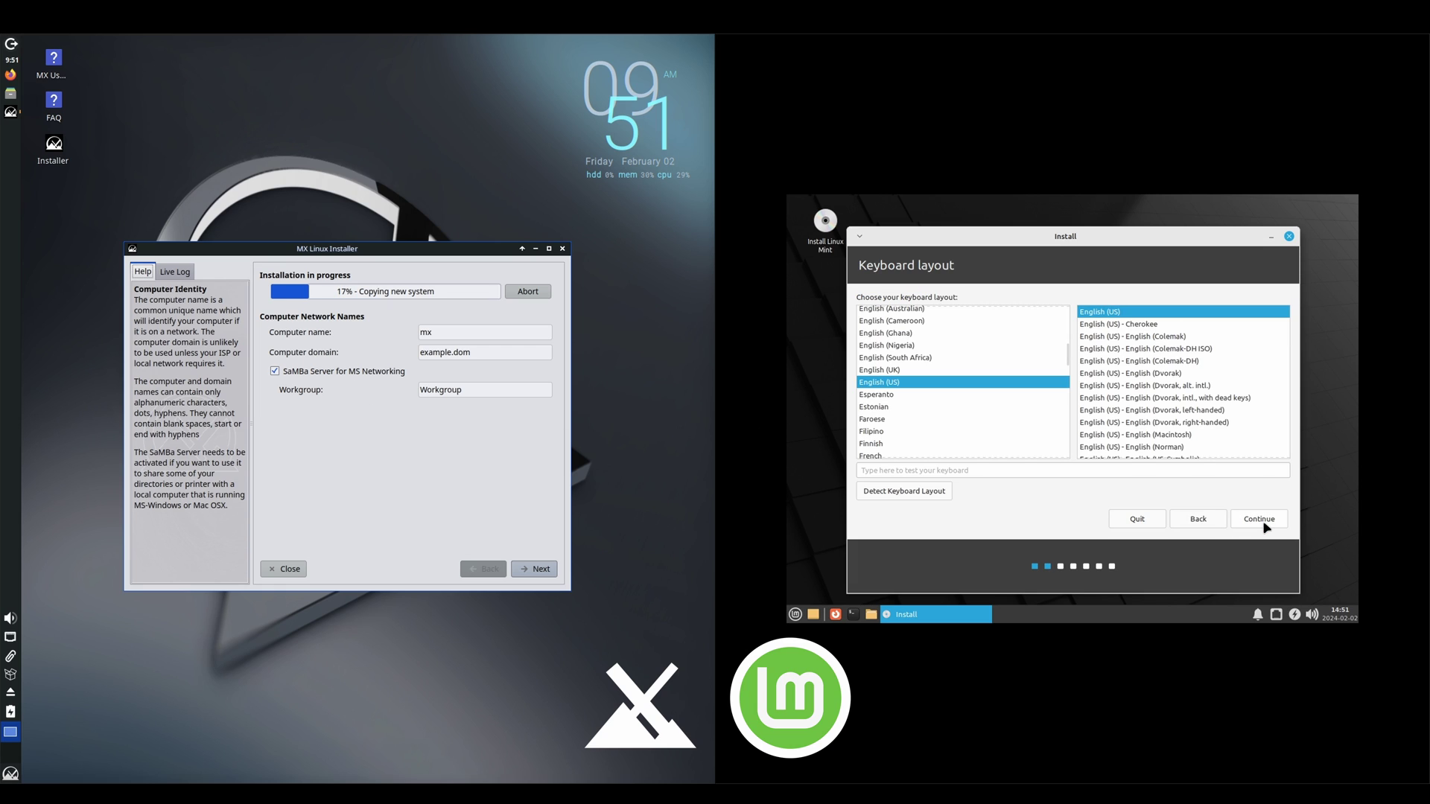
{"action": "left_click", "coordinate": [1259, 521]}
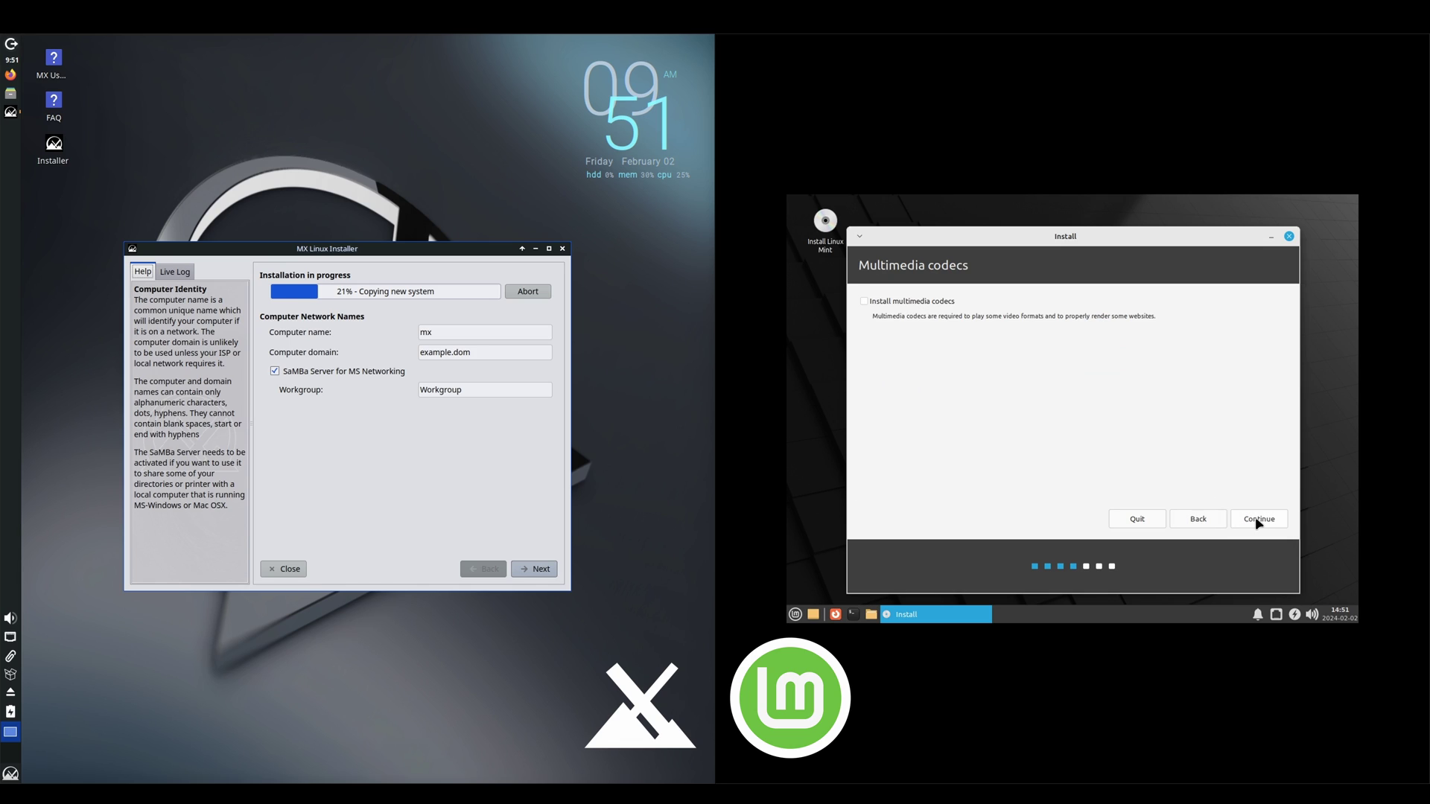
{"action": "left_click", "coordinate": [865, 303]}
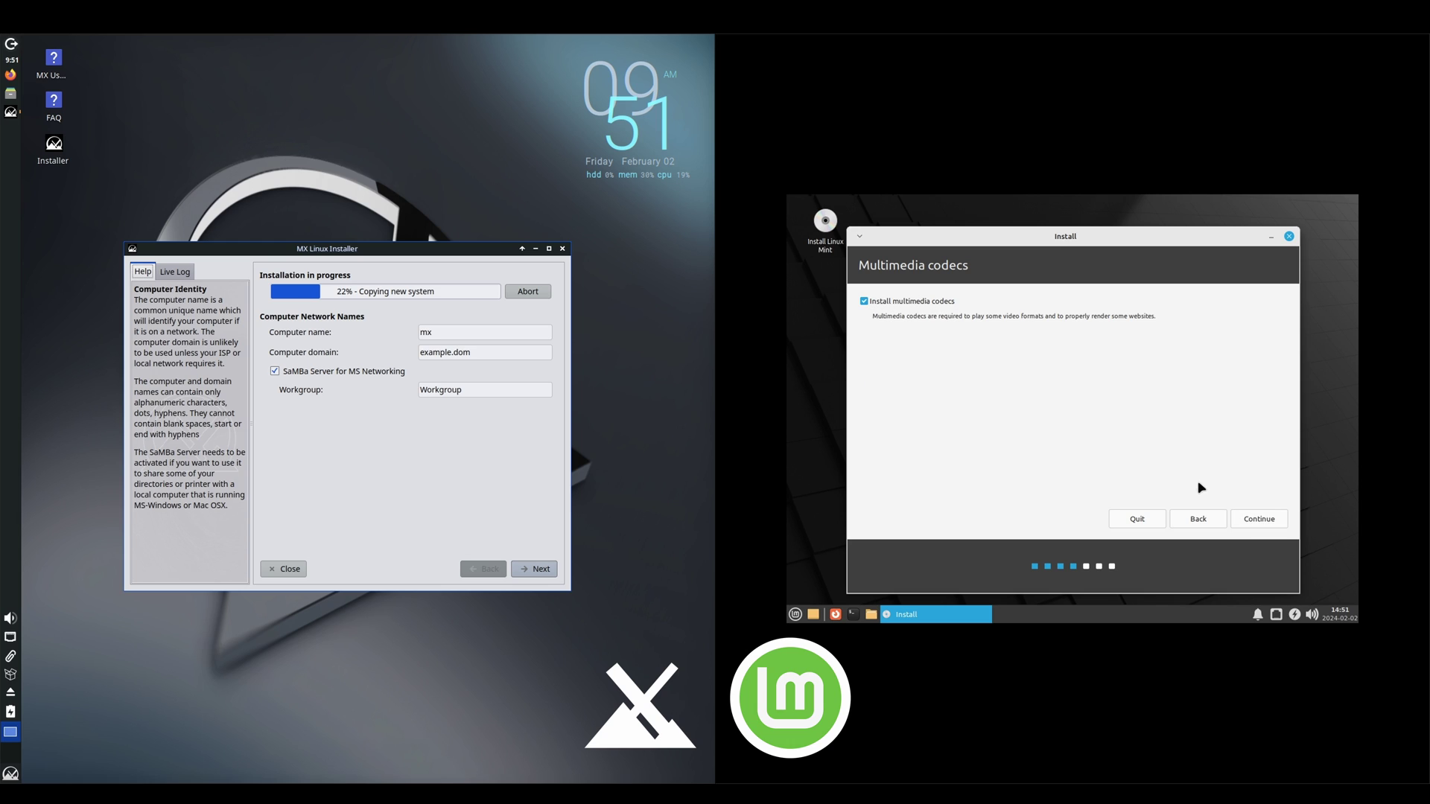
{"action": "left_click", "coordinate": [1242, 525]}
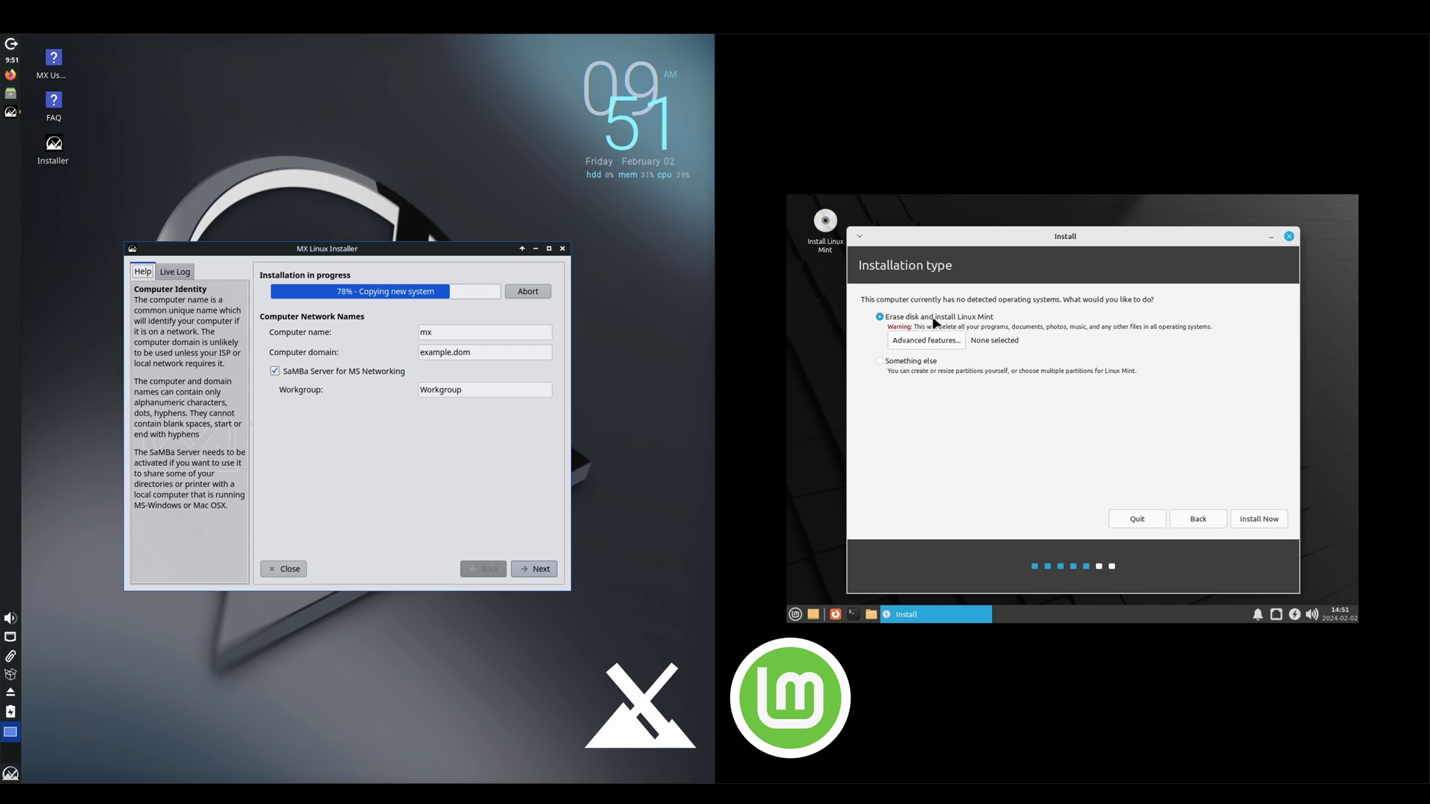
{"action": "left_click", "coordinate": [1269, 521]}
{"action": "left_click", "coordinate": [1235, 486]}
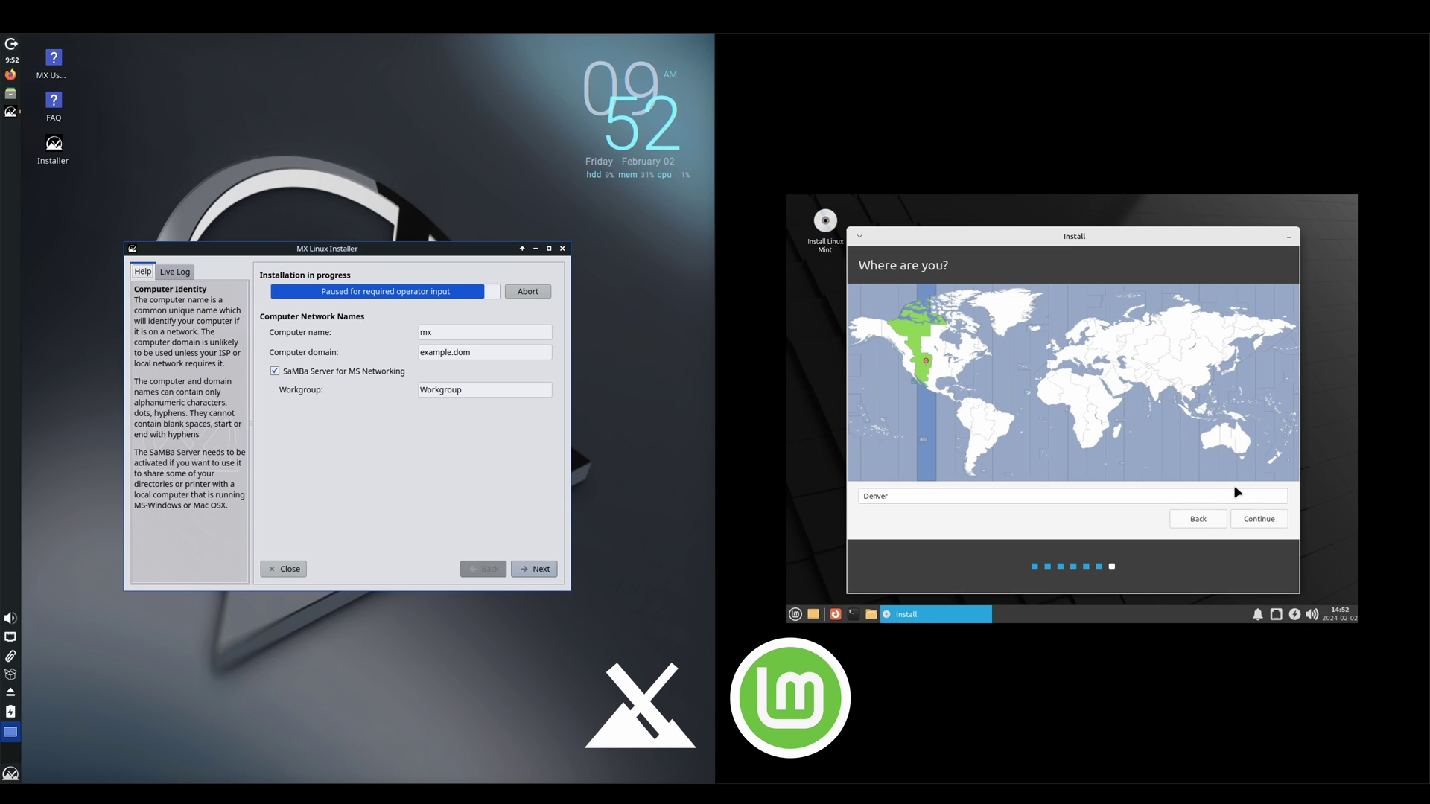
{"action": "left_click", "coordinate": [1262, 524]}
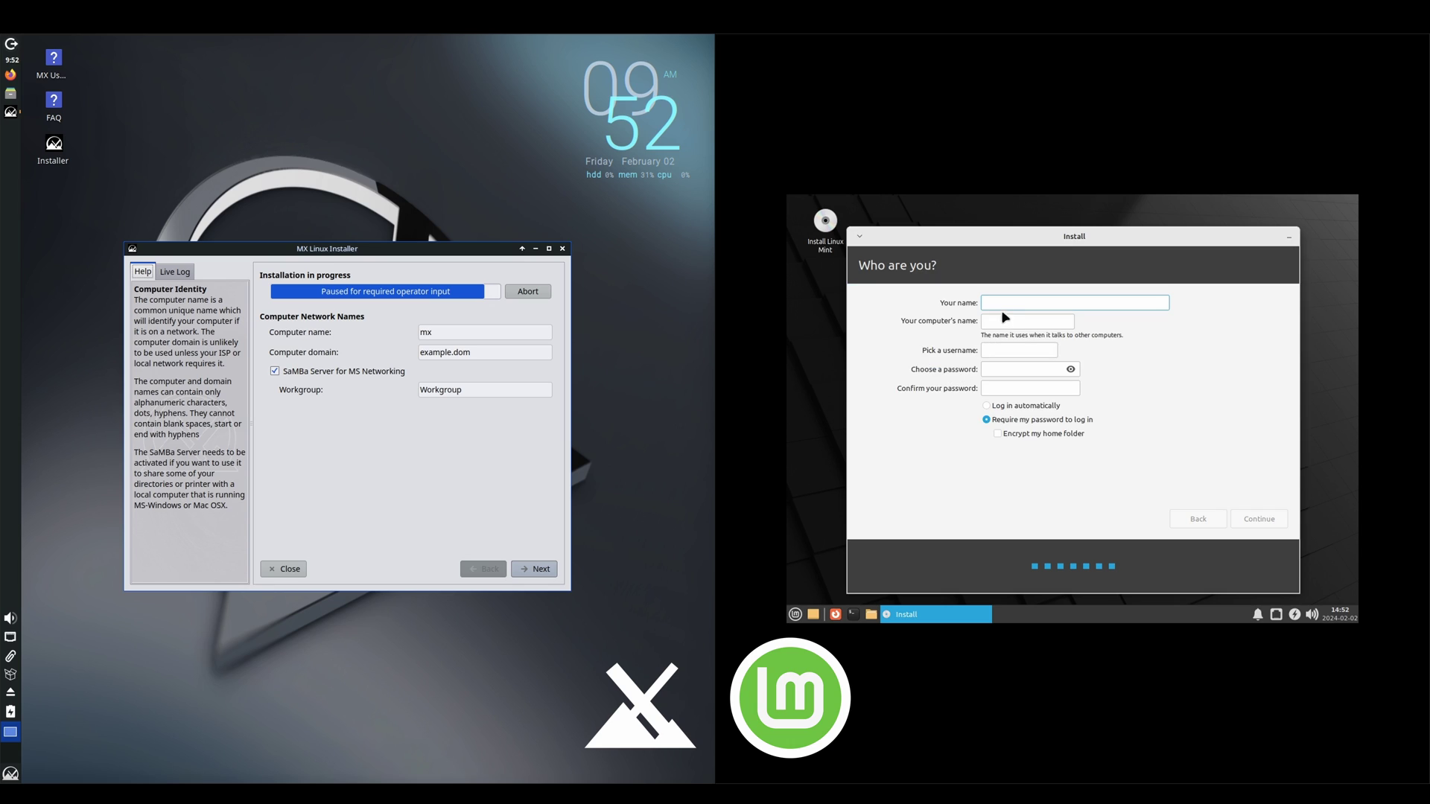
Step: Enter the full name, fixing its typo, then the password and username, and begin installing
{"action": "type", "text": "THe Linux"}
{"action": "type", "text": " IT C"}
{"action": "type", "text": "uy"}
{"action": "left_click", "coordinate": [989, 303]}
{"action": "key", "text": "Delete"}
{"action": "type", "text": "h"}
{"action": "left_click", "coordinate": [1020, 368]}
{"action": "type", "text": "123"}
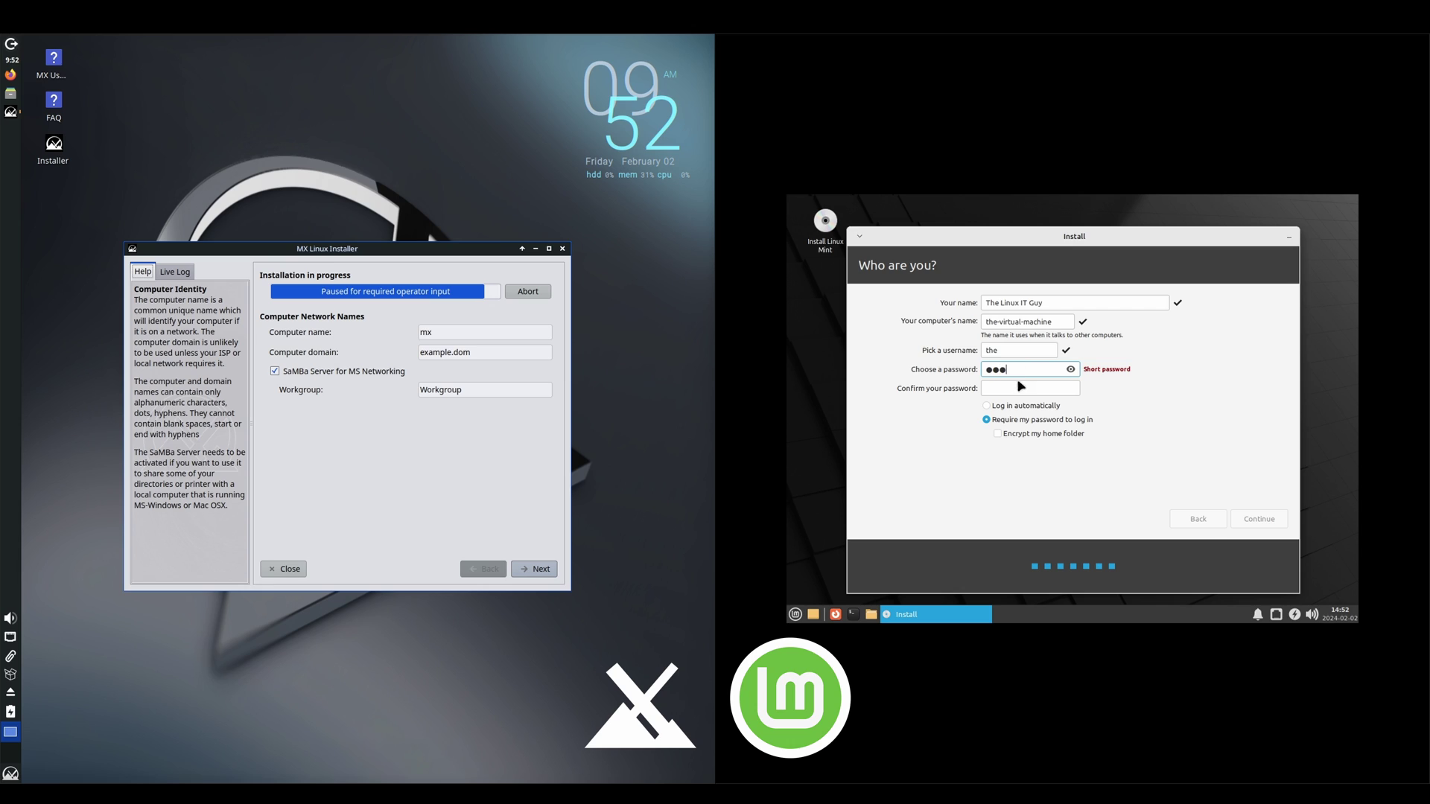
{"action": "left_click", "coordinate": [1021, 386]}
{"action": "type", "text": "123"}
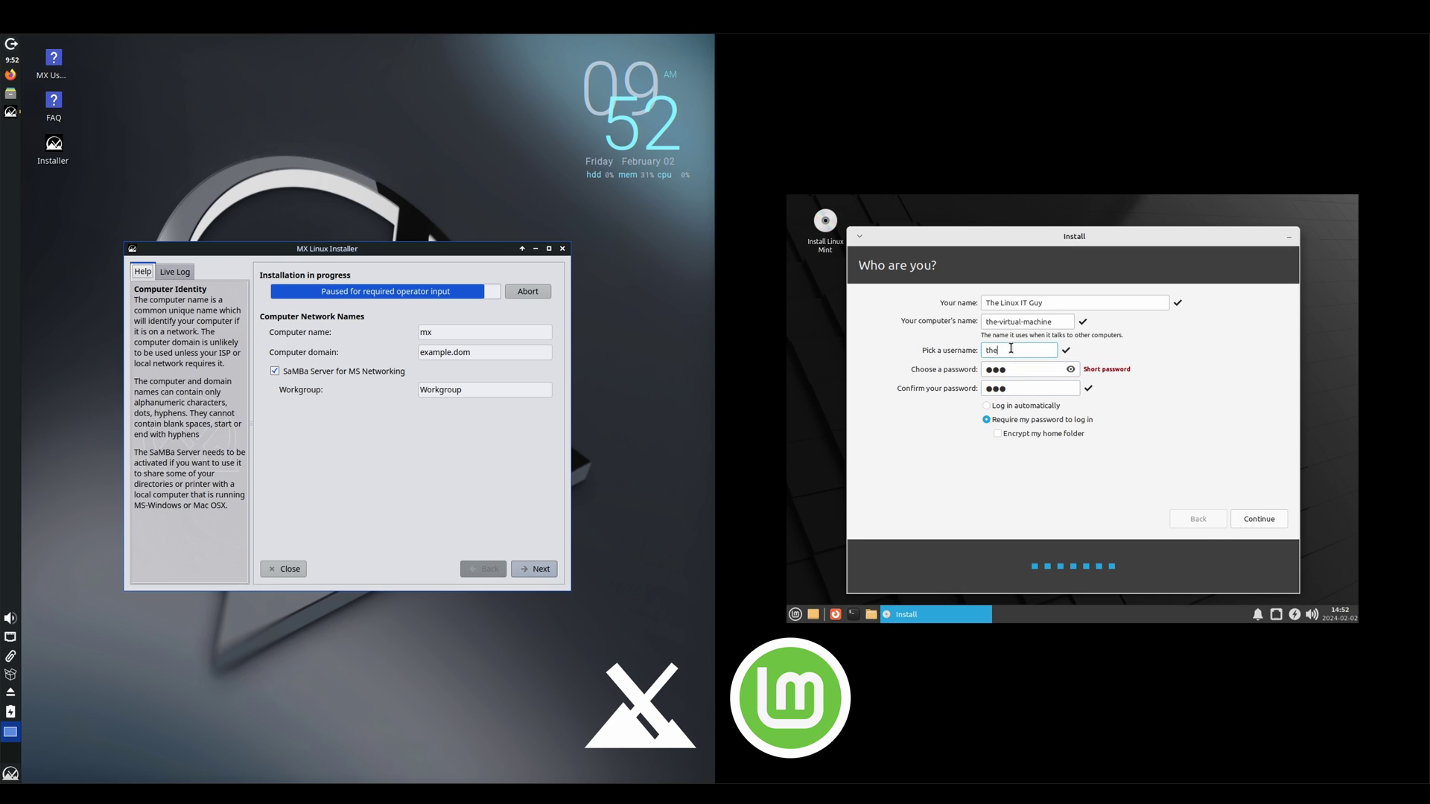
{"action": "type", "text": "linuxitguy"}
{"action": "left_click", "coordinate": [1259, 519]}
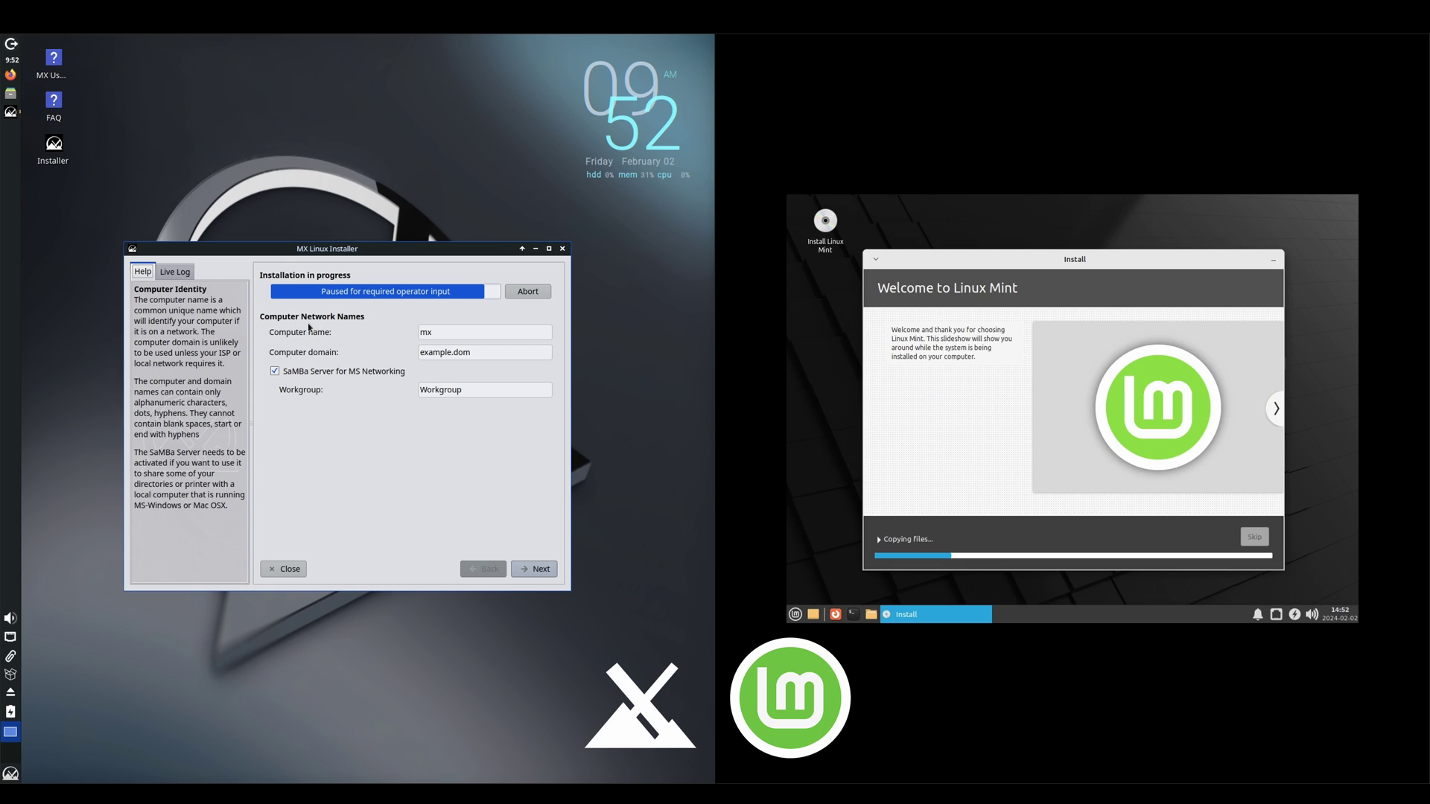
Step: Turn off the Samba server and set the MX time zone city to Denver
{"action": "left_click", "coordinate": [452, 332]}
{"action": "left_click", "coordinate": [275, 372]}
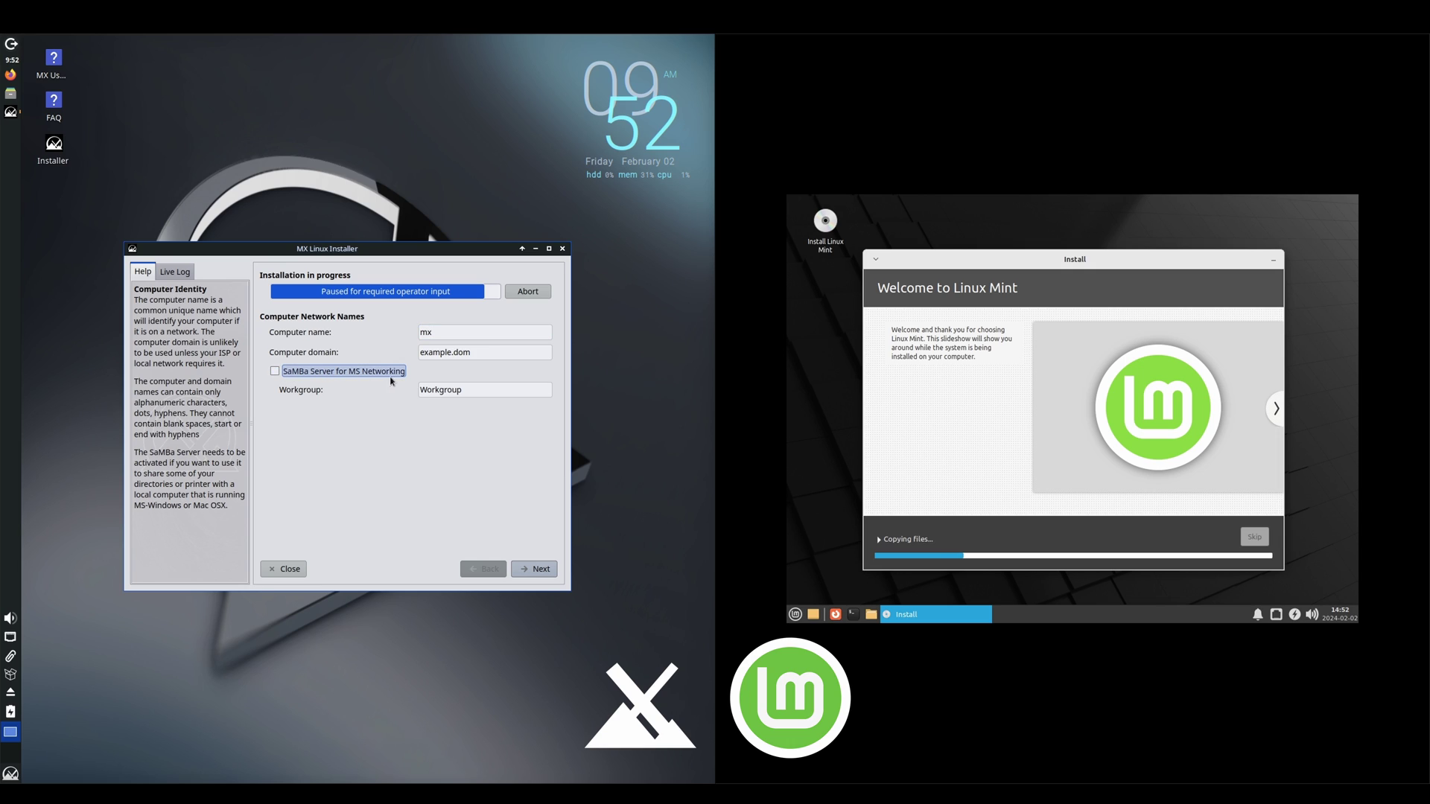
{"action": "left_click", "coordinate": [536, 570]}
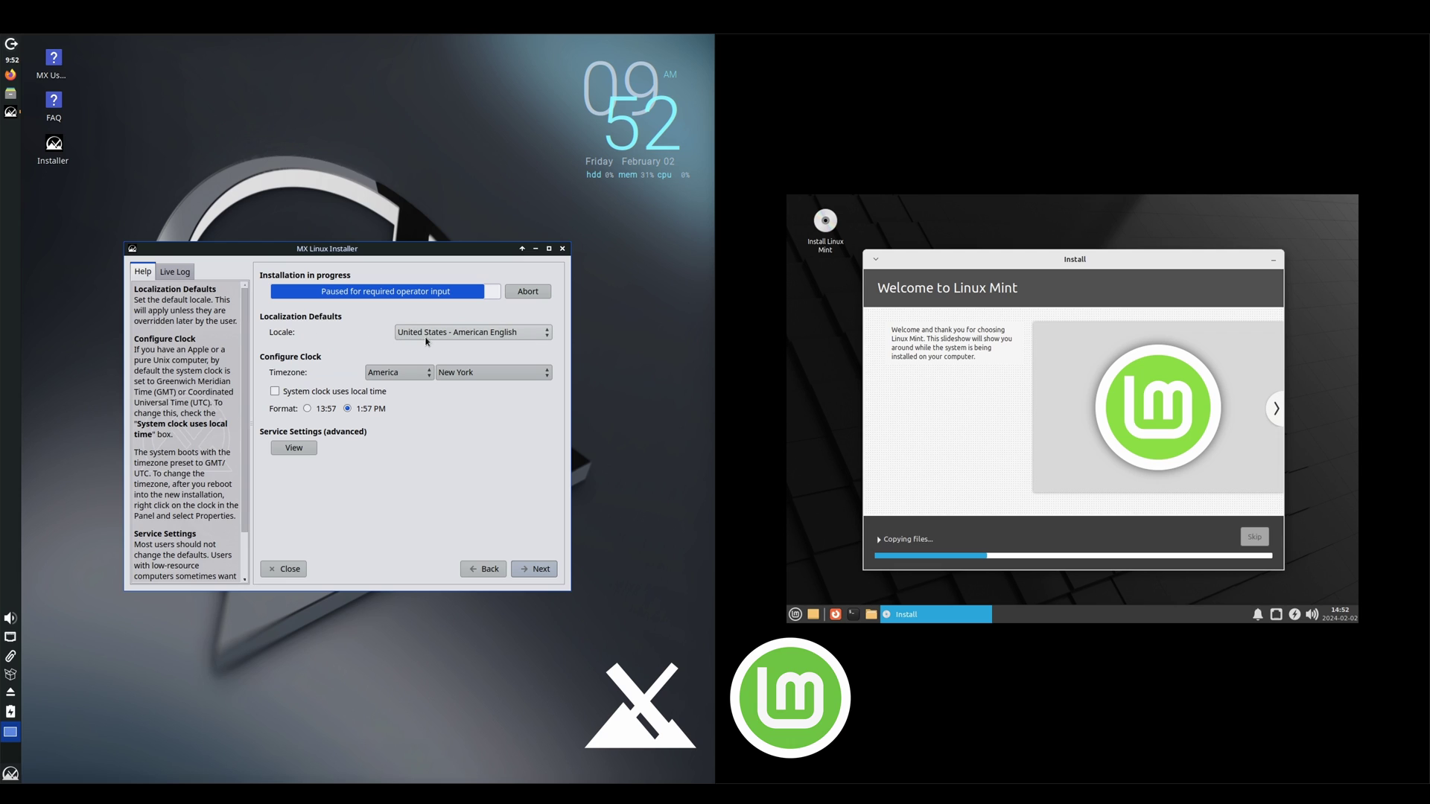
{"action": "left_click", "coordinate": [514, 373]}
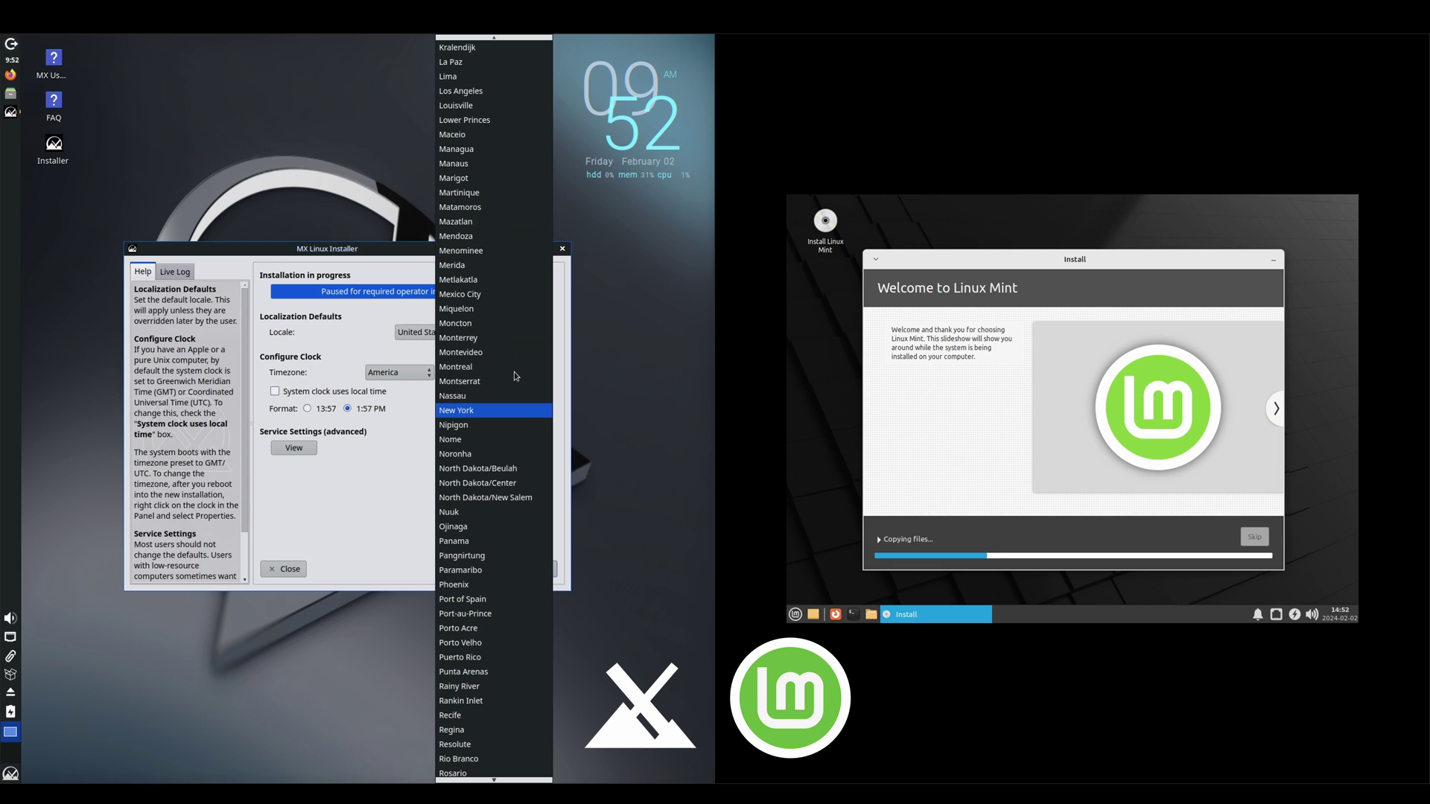
{"action": "scroll", "coordinate": [514, 376], "scroll_direction": "up", "scroll_amount": 13}
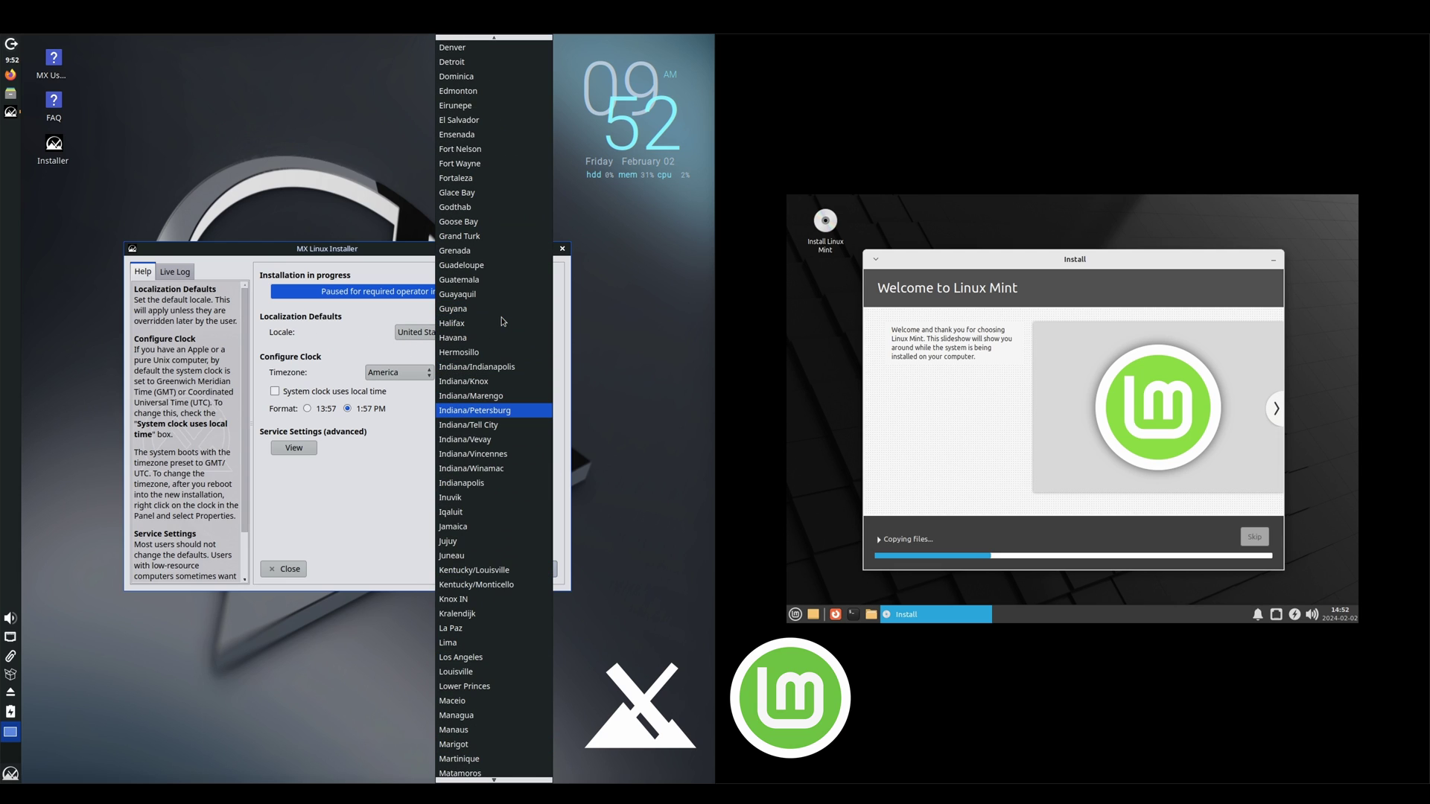
{"action": "scroll", "coordinate": [503, 322], "scroll_direction": "up", "scroll_amount": 8}
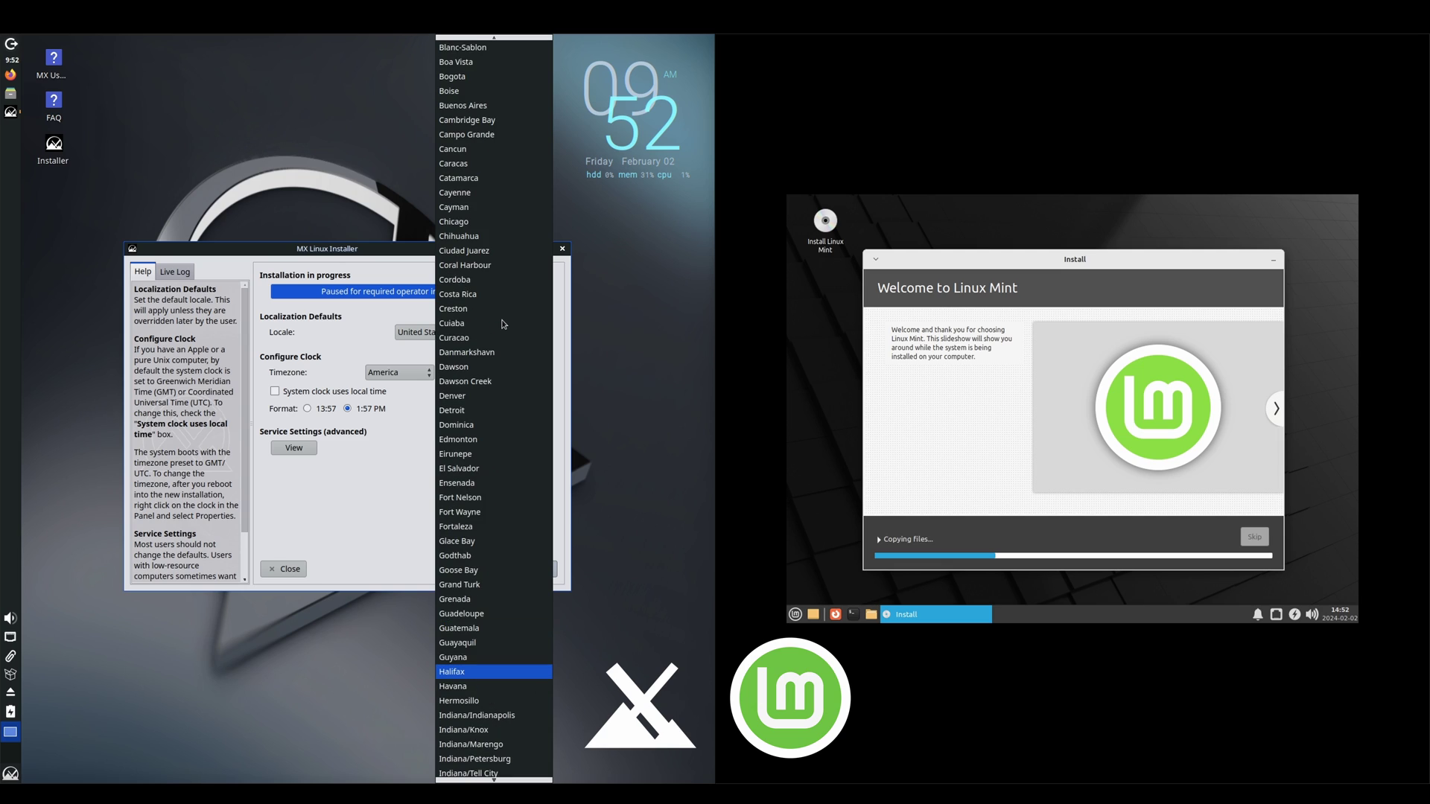
{"action": "left_click", "coordinate": [468, 395]}
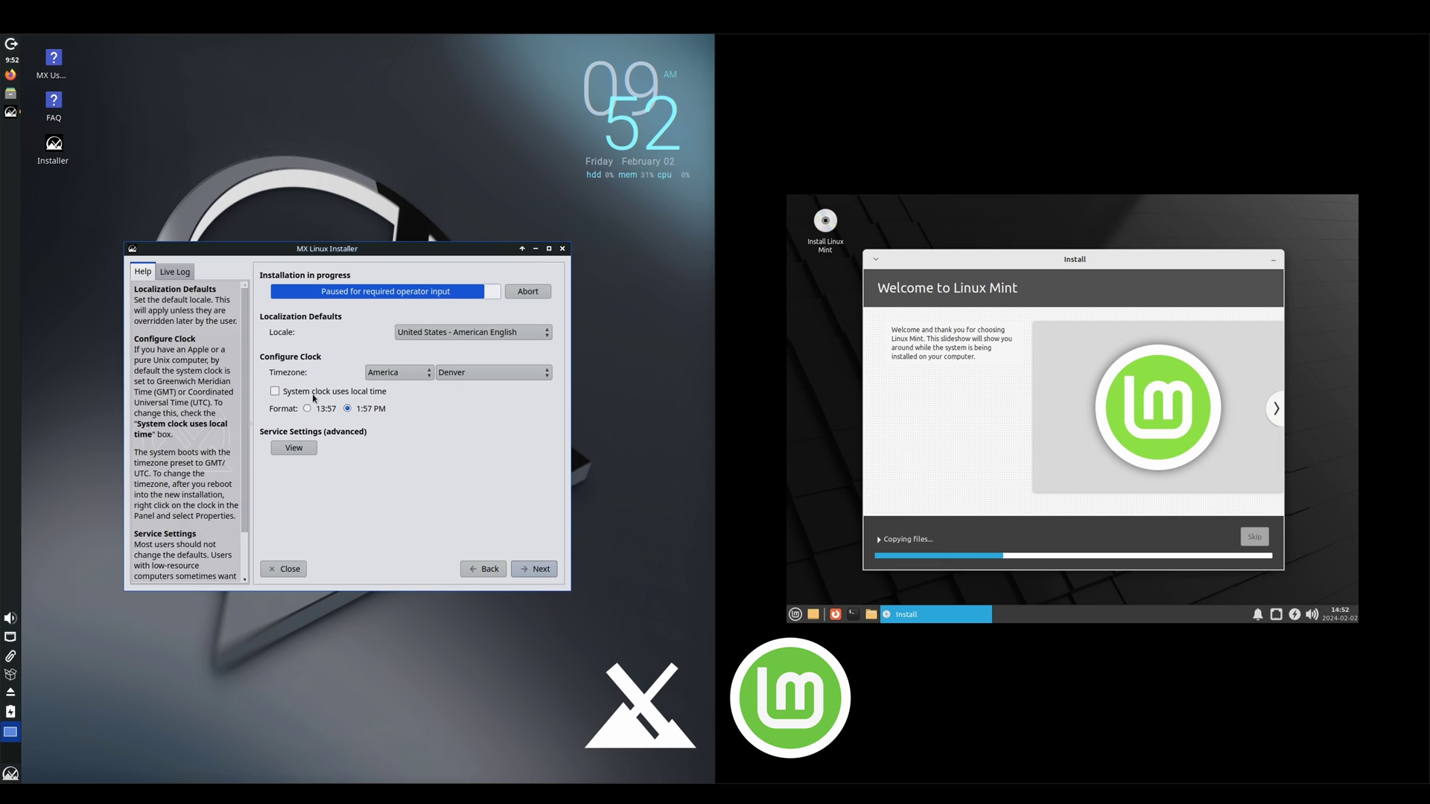
{"action": "left_click", "coordinate": [538, 570]}
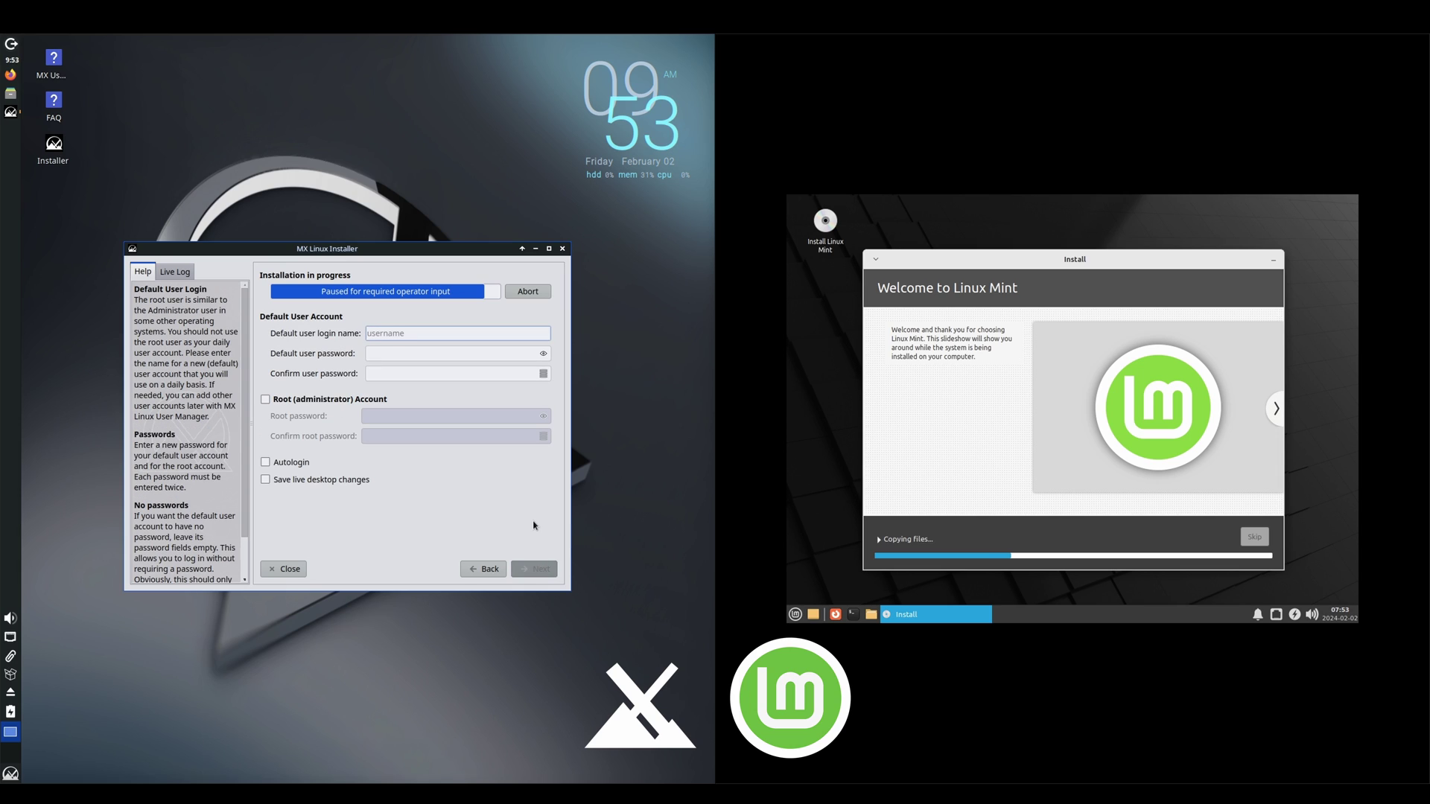
Step: Create the default user with a password and enable a root account with its own password
{"action": "type", "text": "thelinuxitguy"}
{"action": "left_click", "coordinate": [467, 354]}
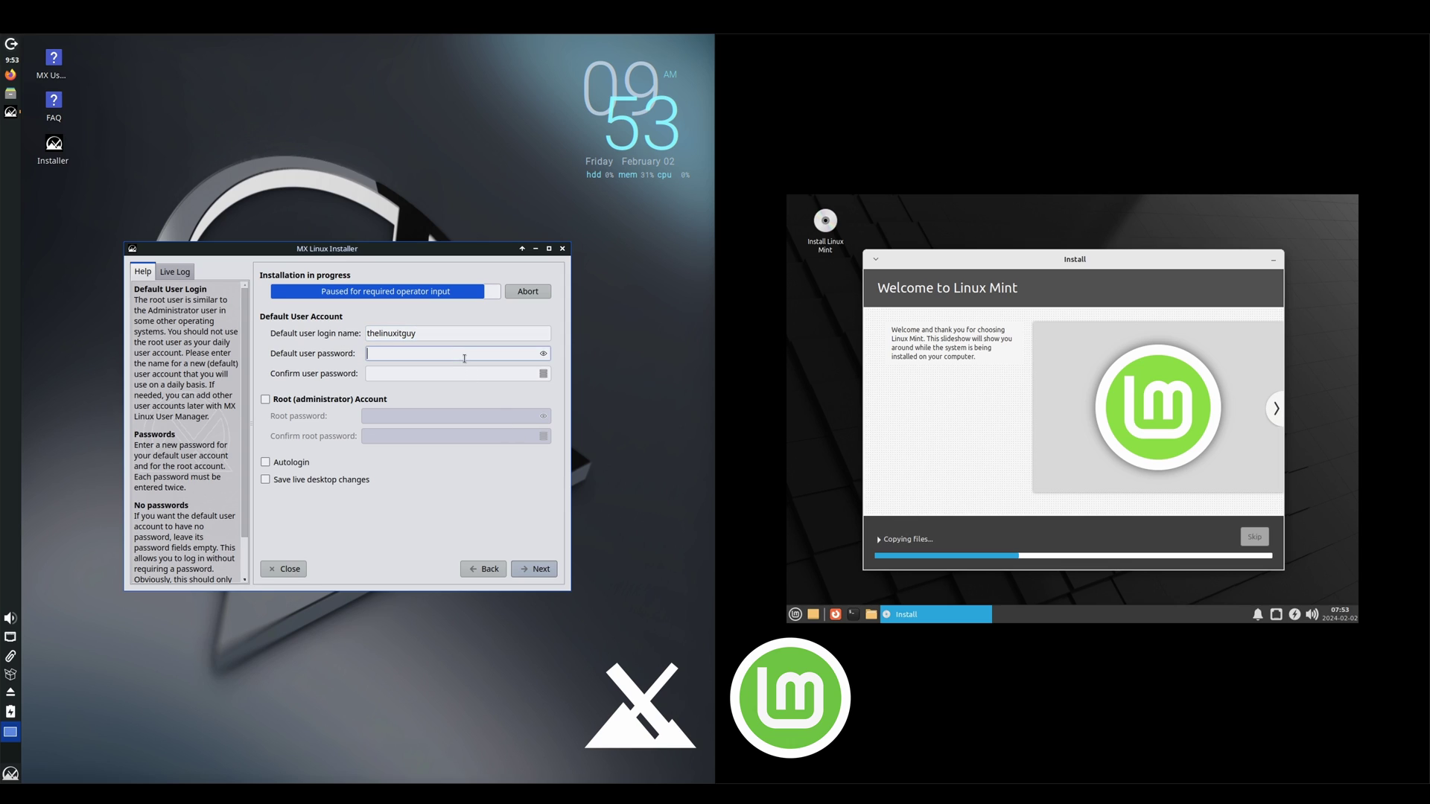
{"action": "type", "text": "123"}
{"action": "left_click", "coordinate": [456, 374]}
{"action": "type", "text": "123"}
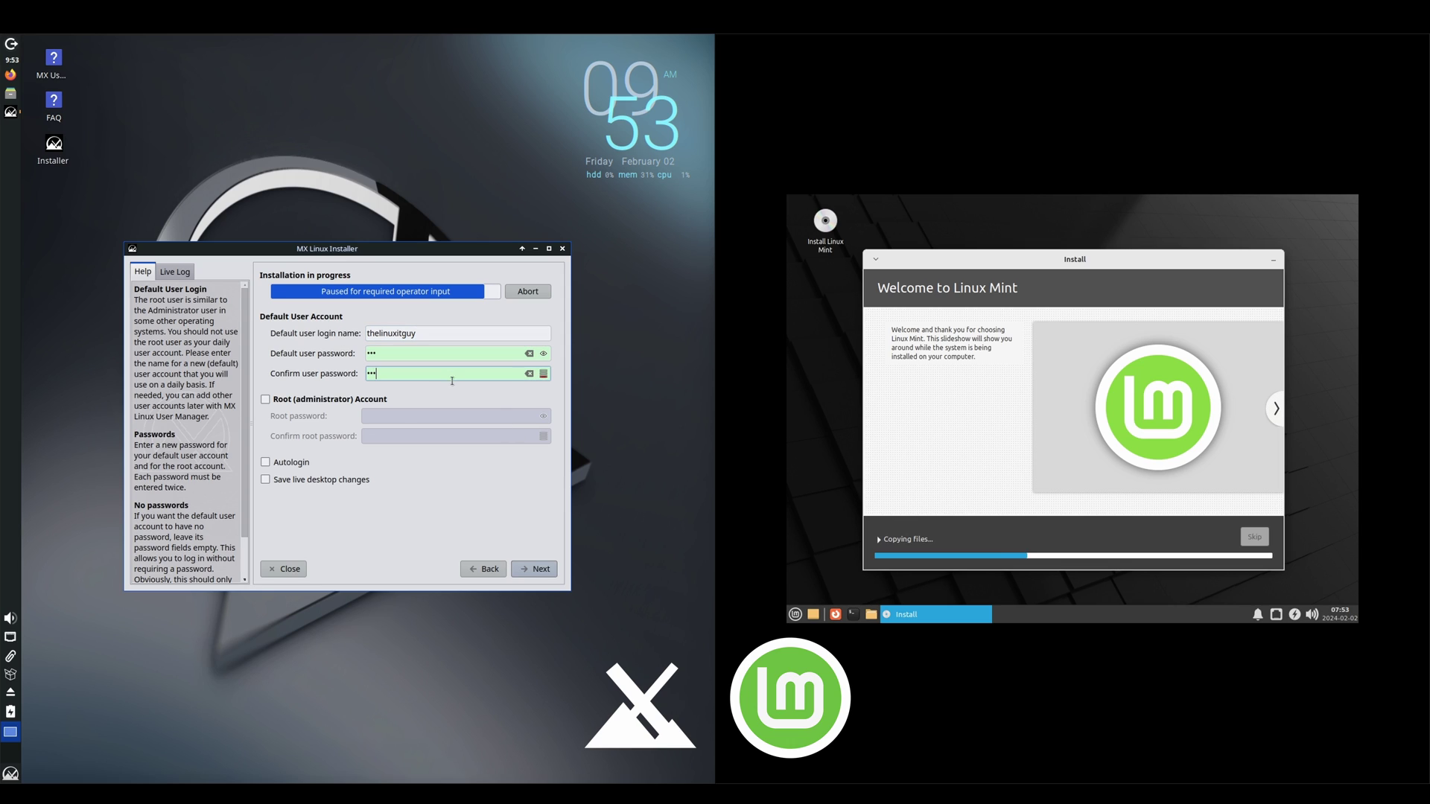
{"action": "left_click", "coordinate": [312, 403]}
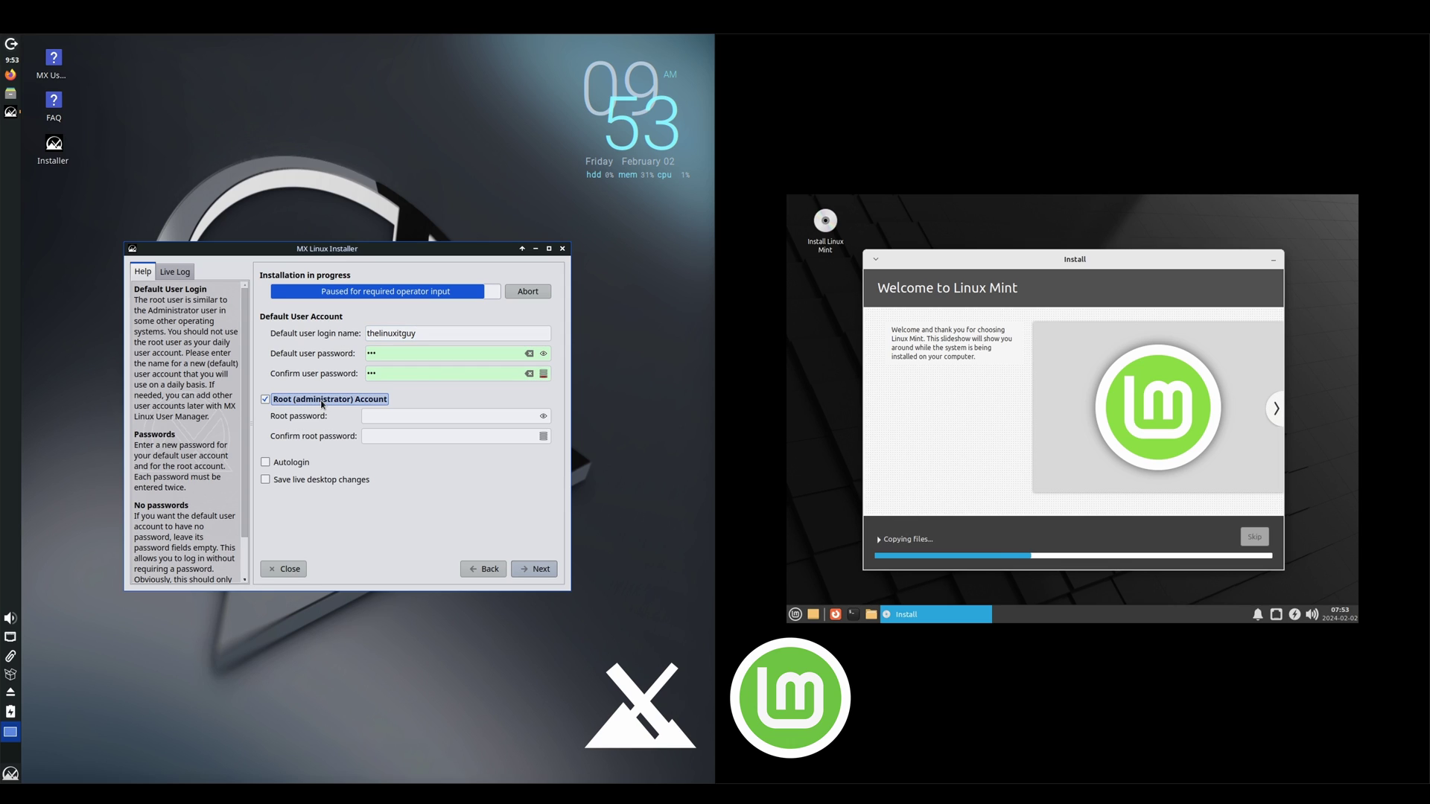
{"action": "left_click", "coordinate": [380, 417]}
{"action": "type", "text": "123"}
{"action": "left_click", "coordinate": [380, 438]}
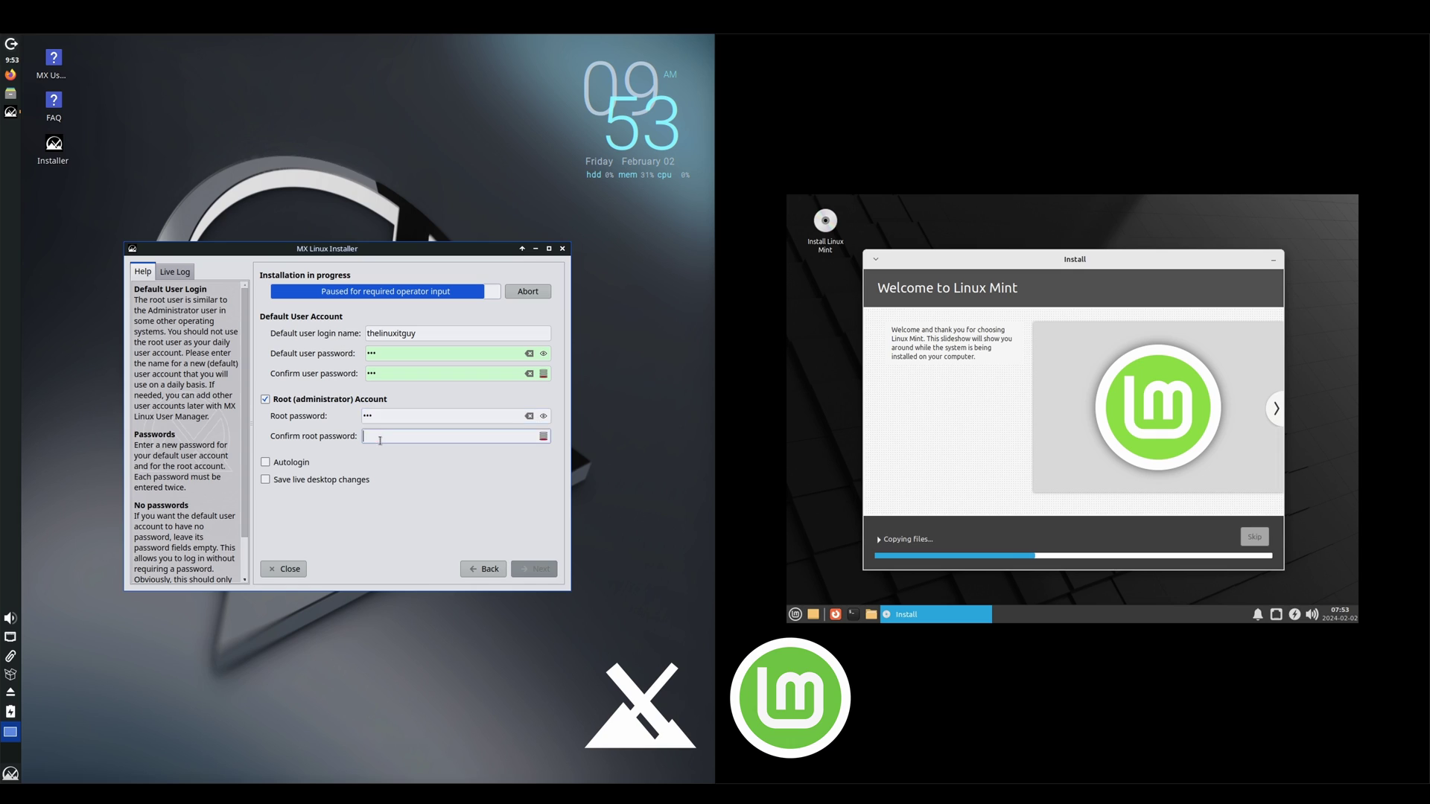
{"action": "type", "text": "123"}
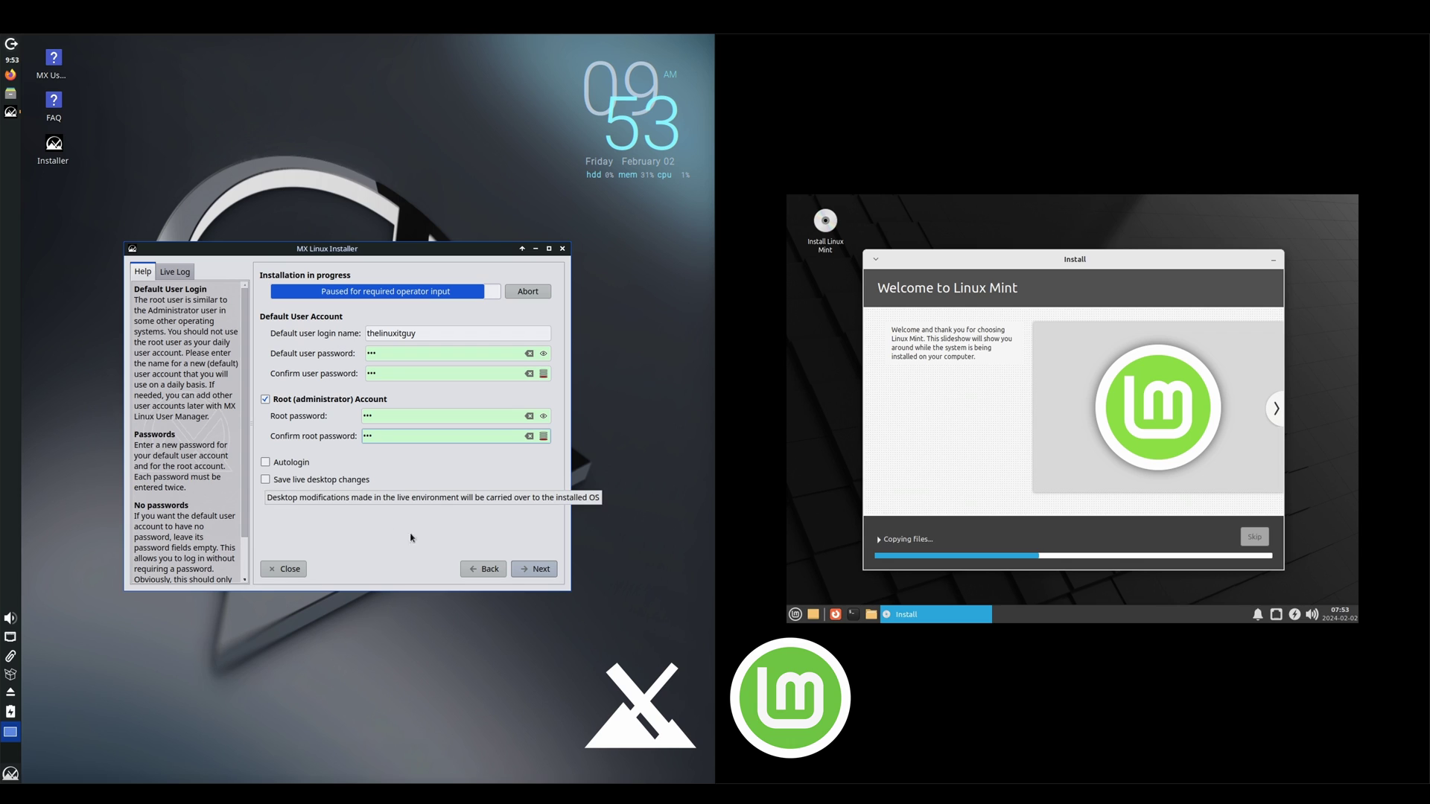
{"action": "left_click", "coordinate": [534, 570]}
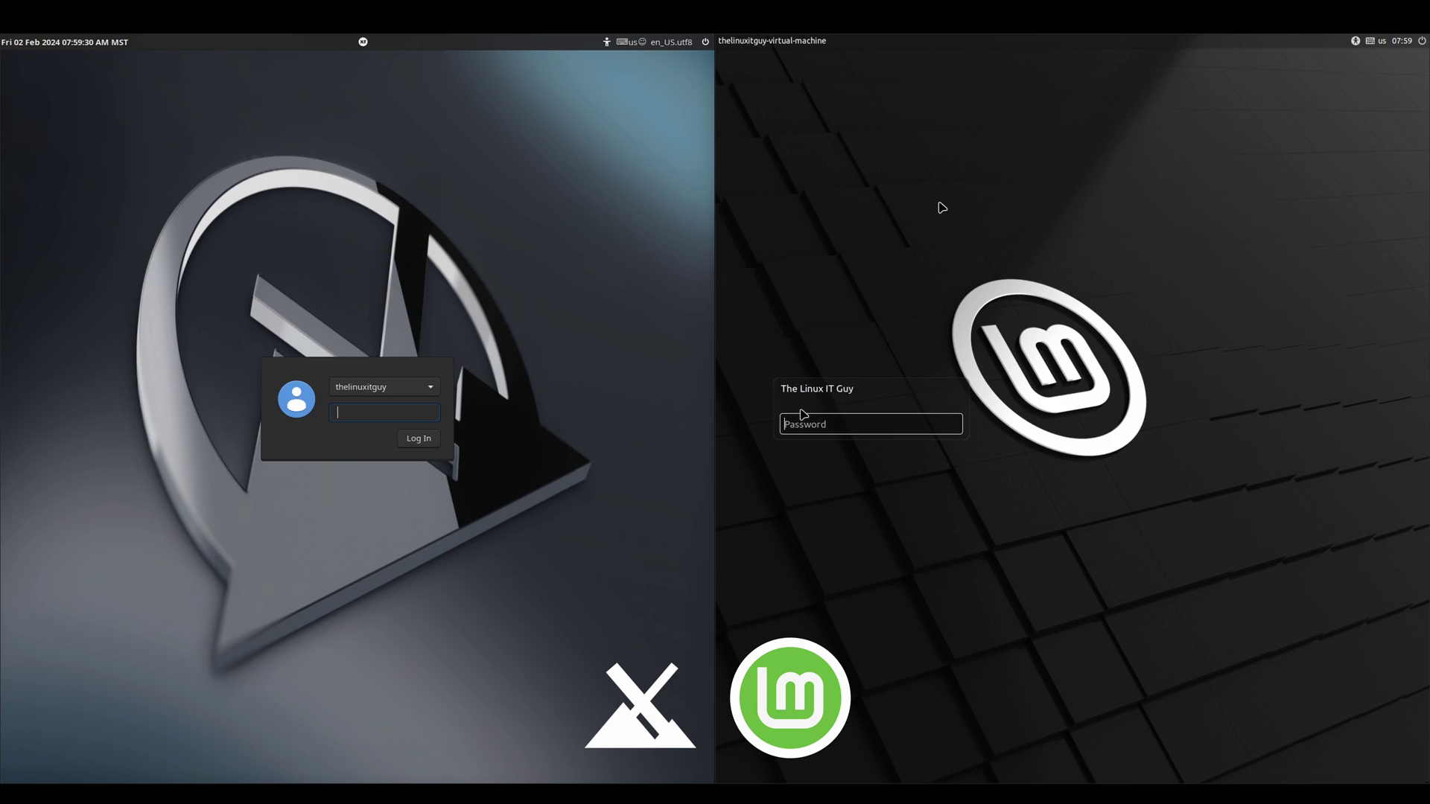
Step: Log in to both Mint and MX with the account password, then dismiss Mint Welcome
{"action": "type", "text": "•••"}
{"action": "key", "text": "Return"}
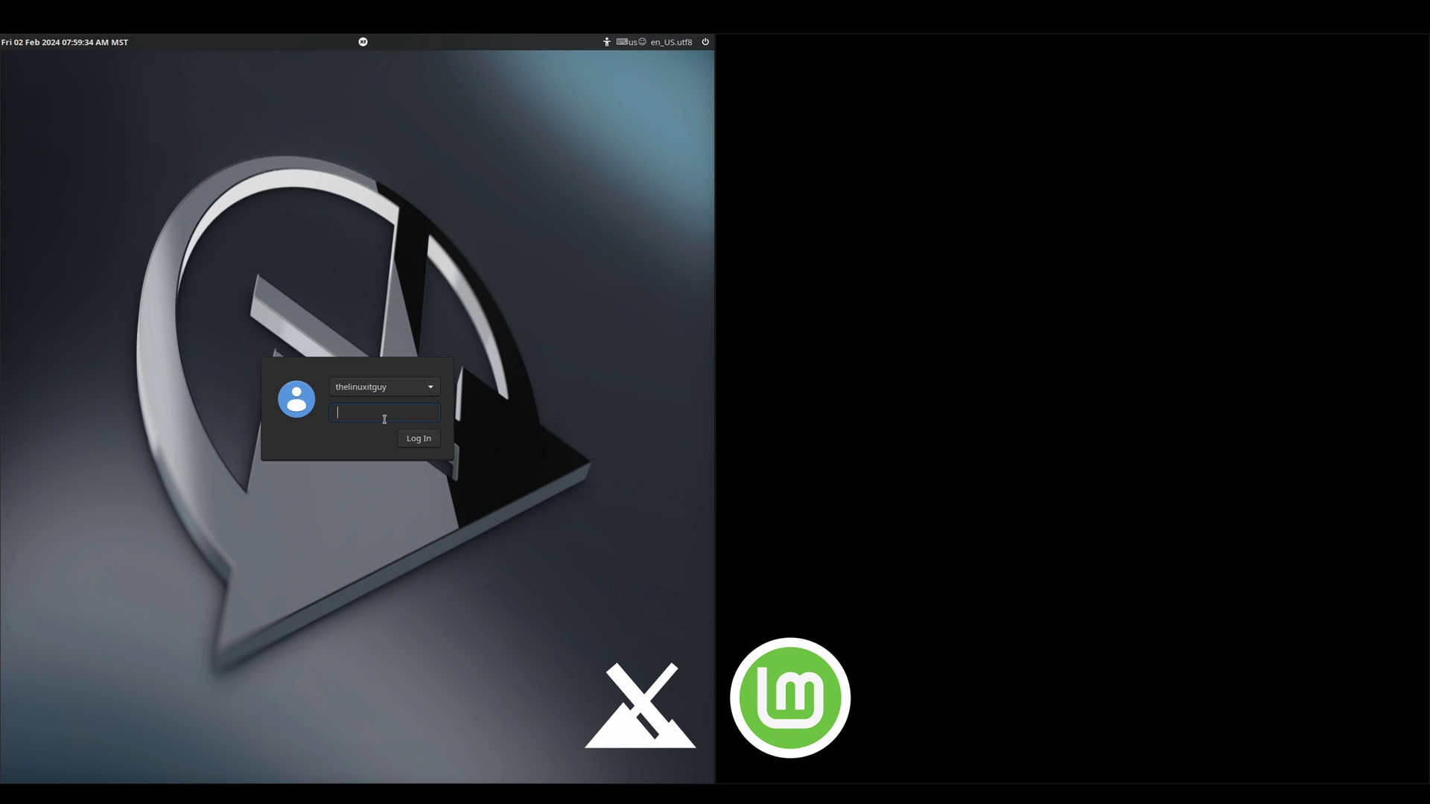
{"action": "type", "text": "••"}
{"action": "key", "text": "Return"}
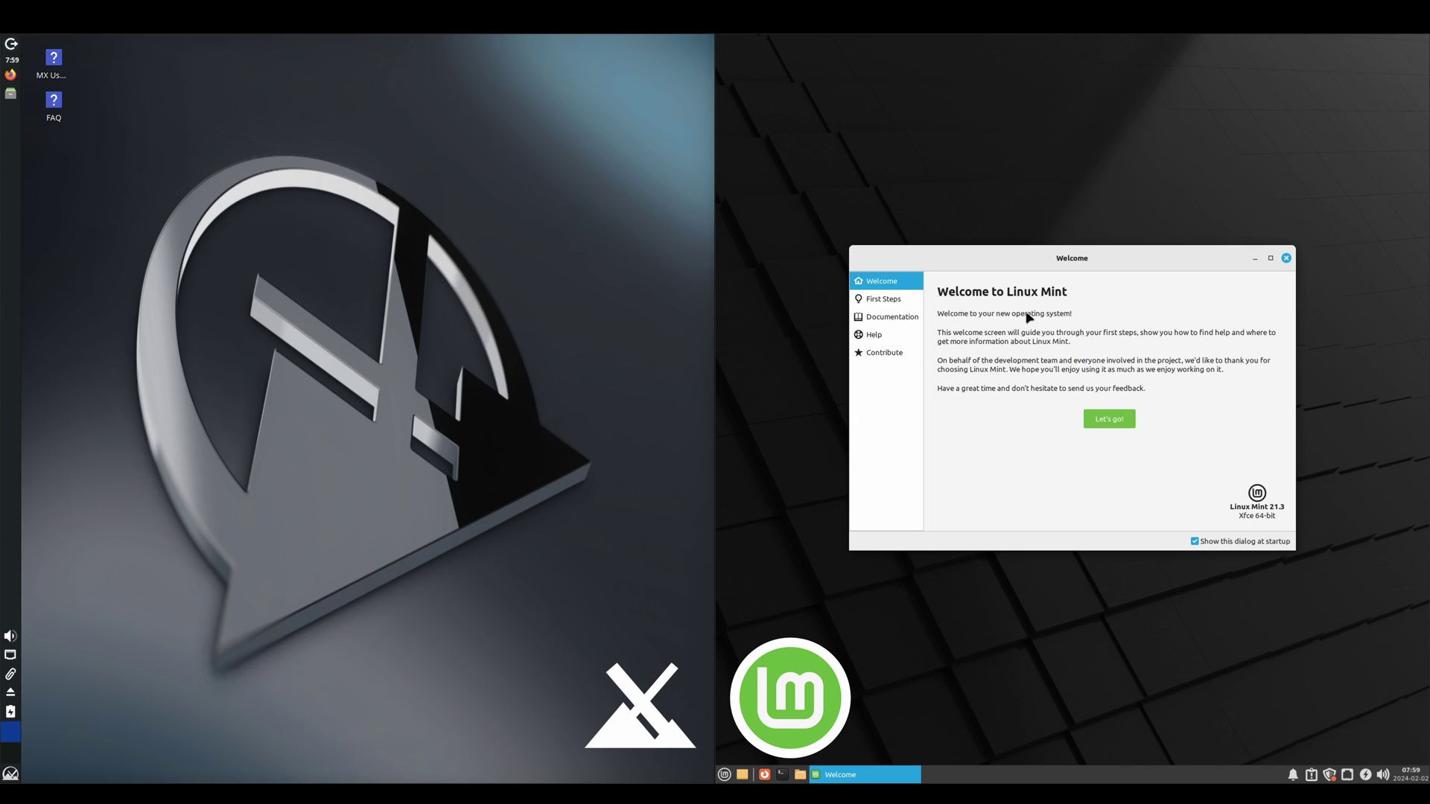
{"action": "left_click", "coordinate": [1109, 419]}
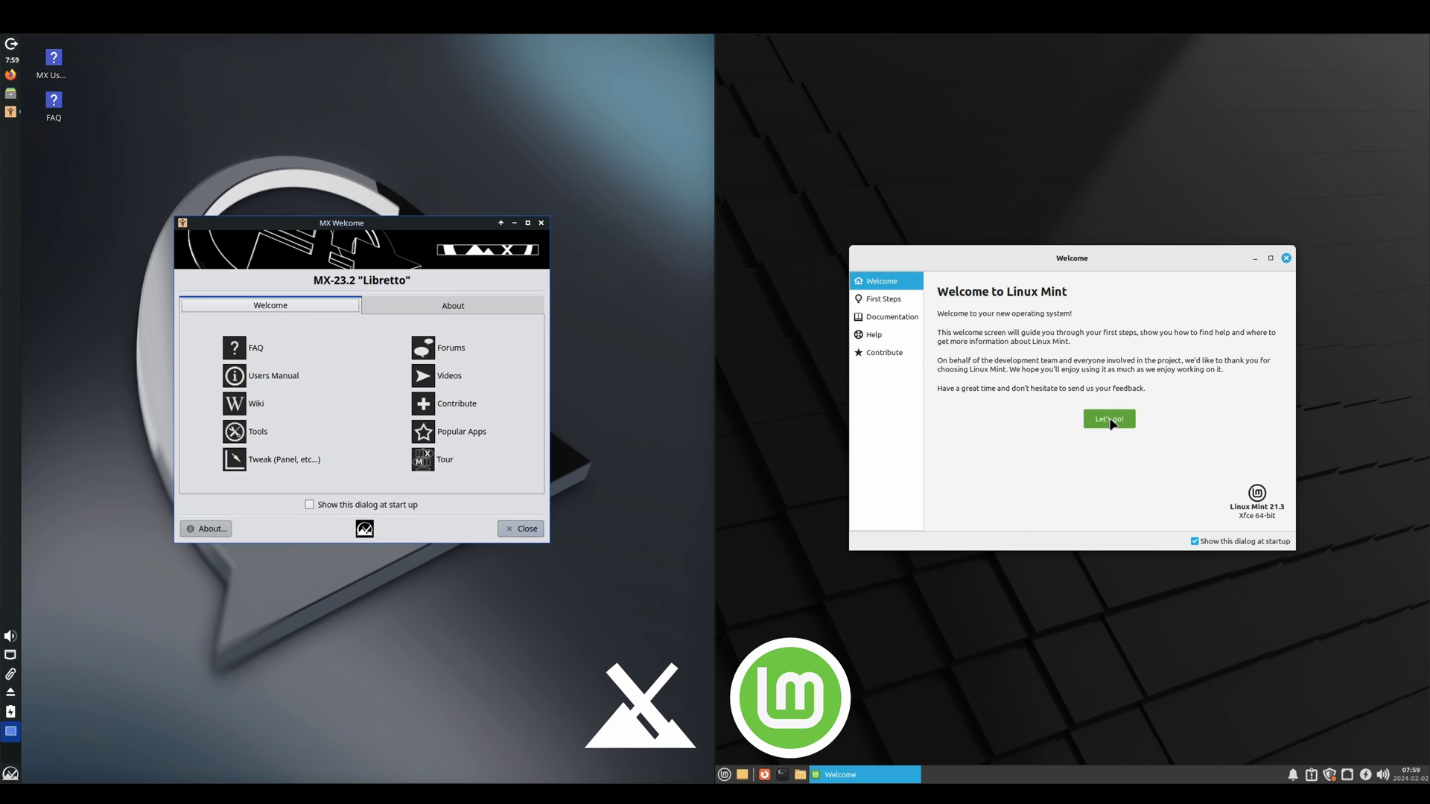
Step: Set the green Mint-logo backdrop as the Mint wallpaper in Desktop Settings
{"action": "right_click", "coordinate": [1052, 329]}
{"action": "left_click", "coordinate": [1096, 504]}
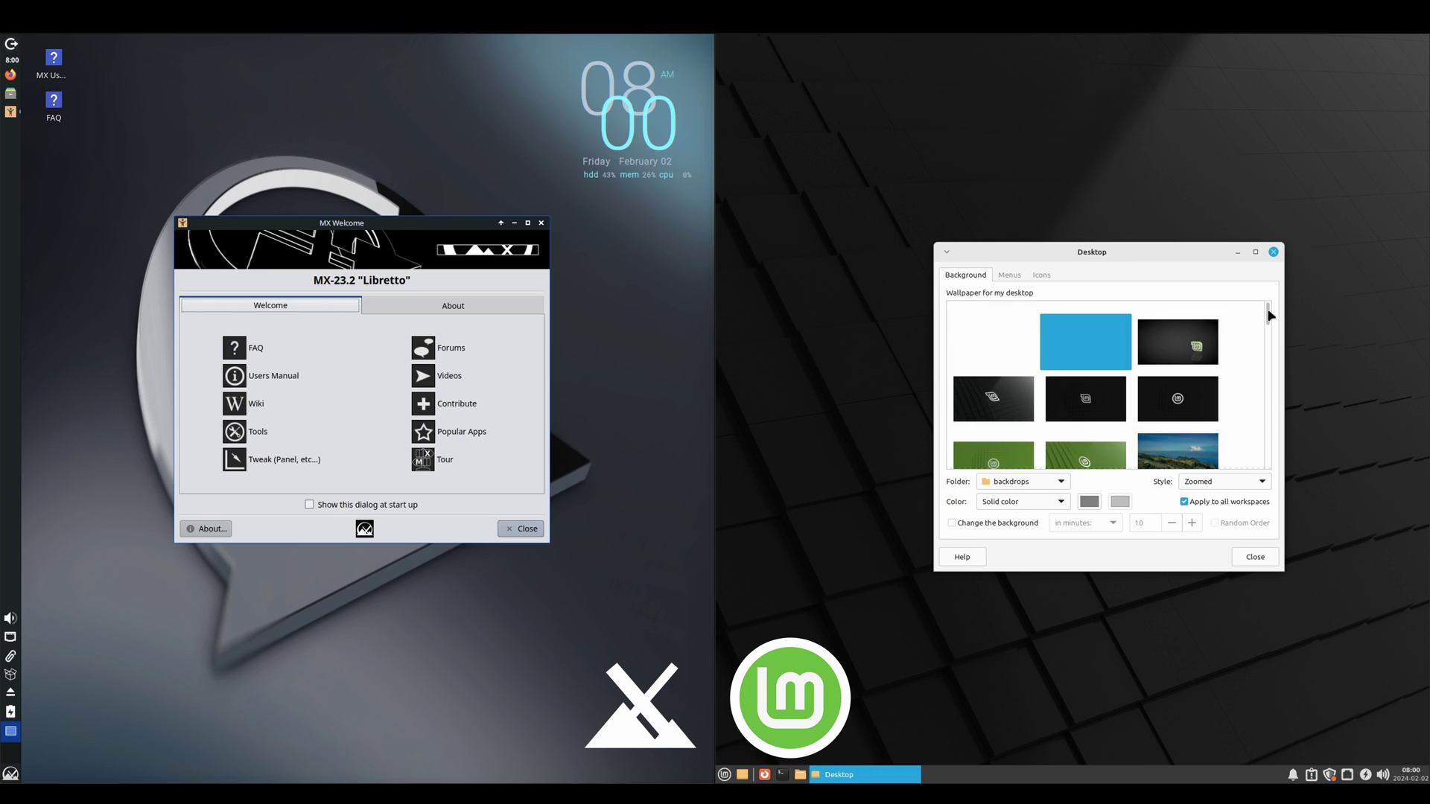
{"action": "scroll", "coordinate": [1271, 320], "scroll_direction": "down", "scroll_amount": 3}
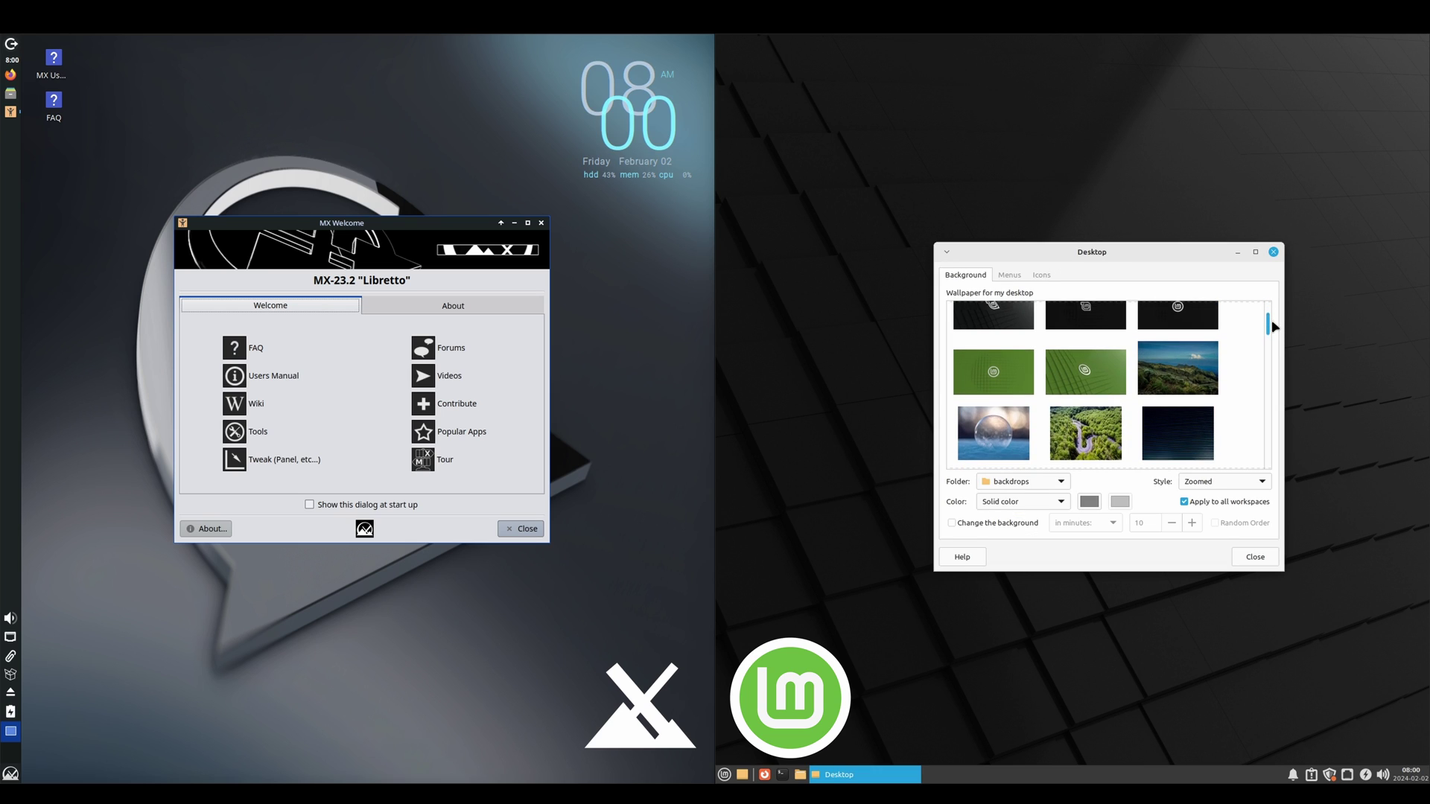
{"action": "left_click", "coordinate": [1068, 371]}
{"action": "left_click", "coordinate": [1255, 558]}
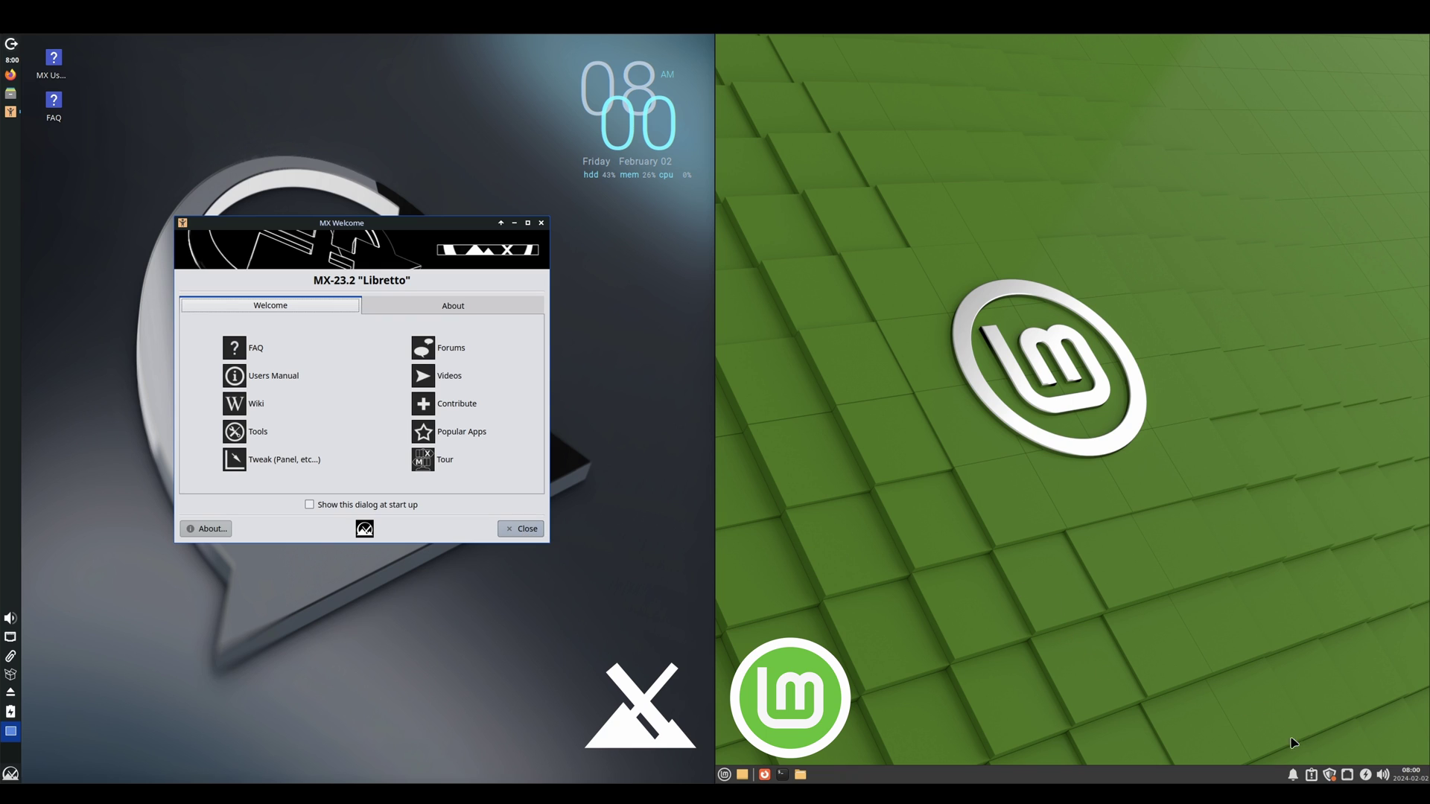
Step: Decline the local mirror and authenticate to apply the new Update Manager version
{"action": "left_click", "coordinate": [1331, 777]}
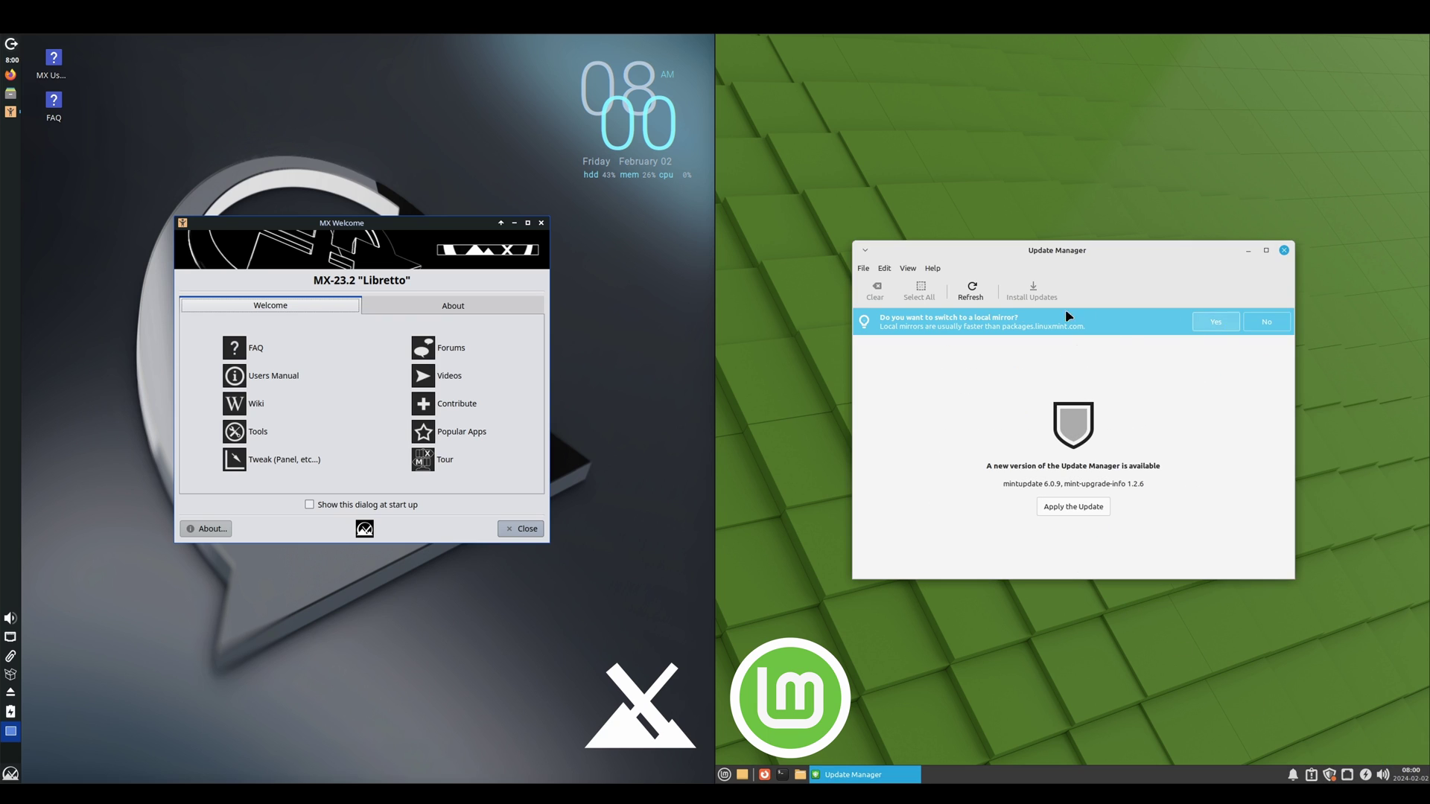
{"action": "left_click", "coordinate": [1265, 322]}
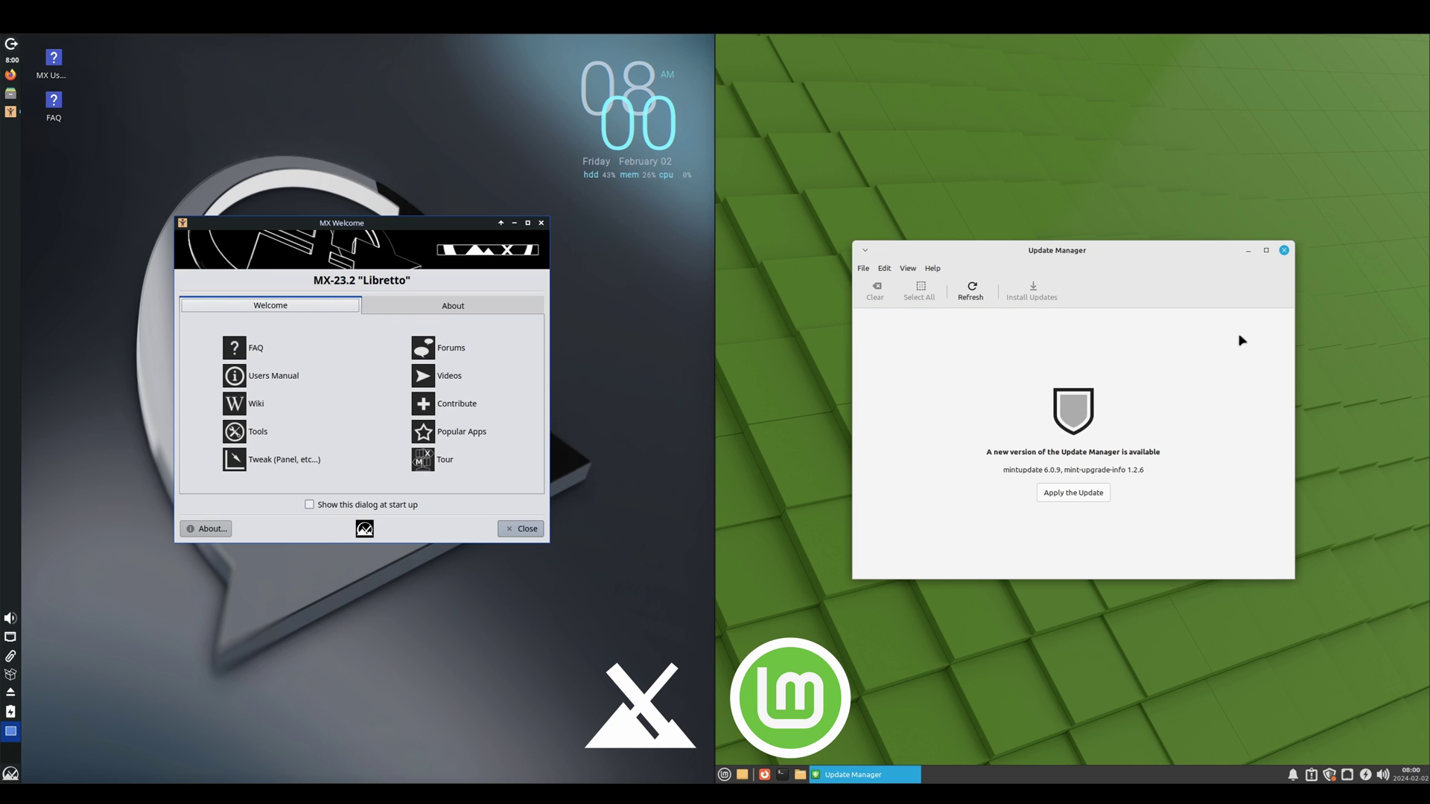
{"action": "left_click", "coordinate": [1076, 494]}
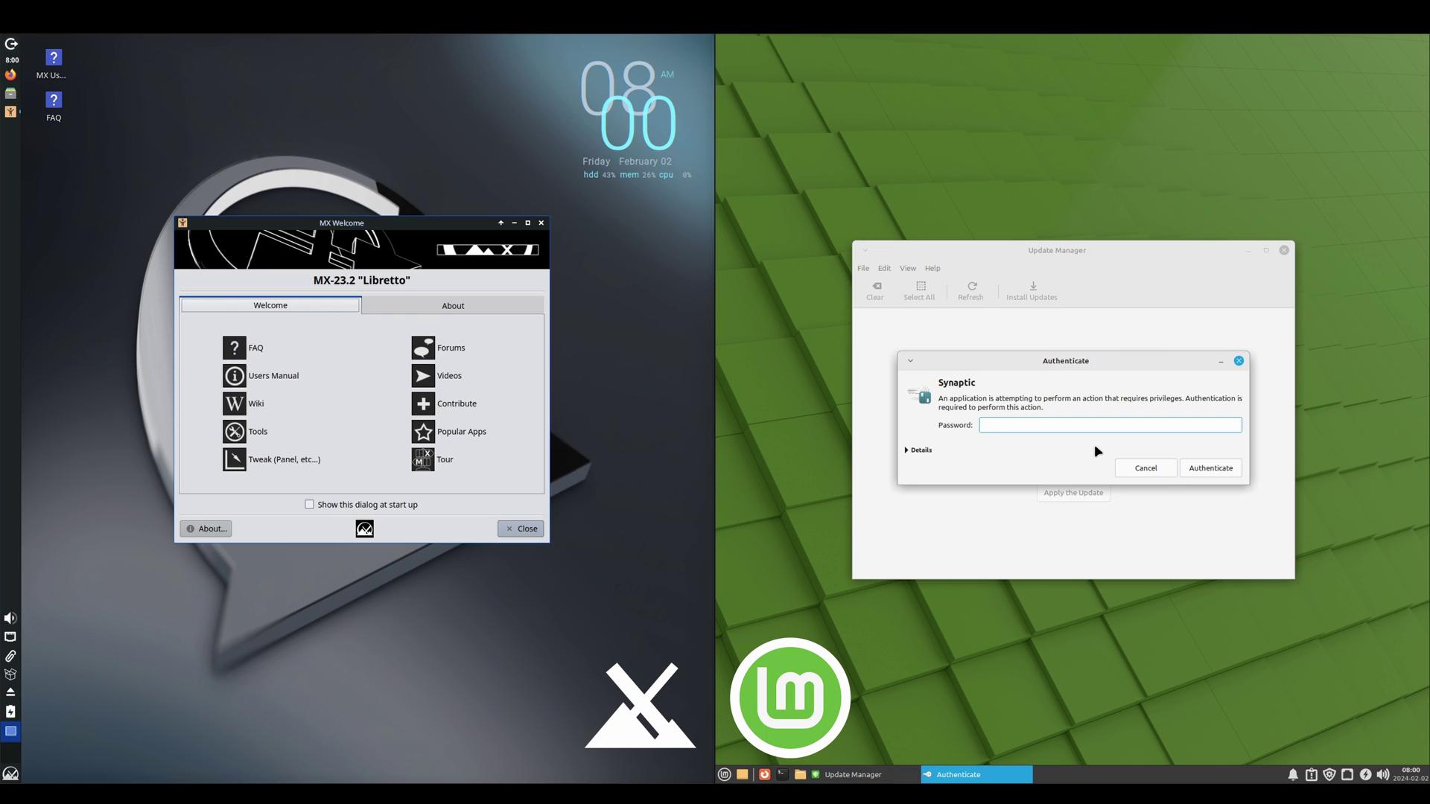
{"action": "type", "text": "***"}
{"action": "left_click", "coordinate": [1209, 468]}
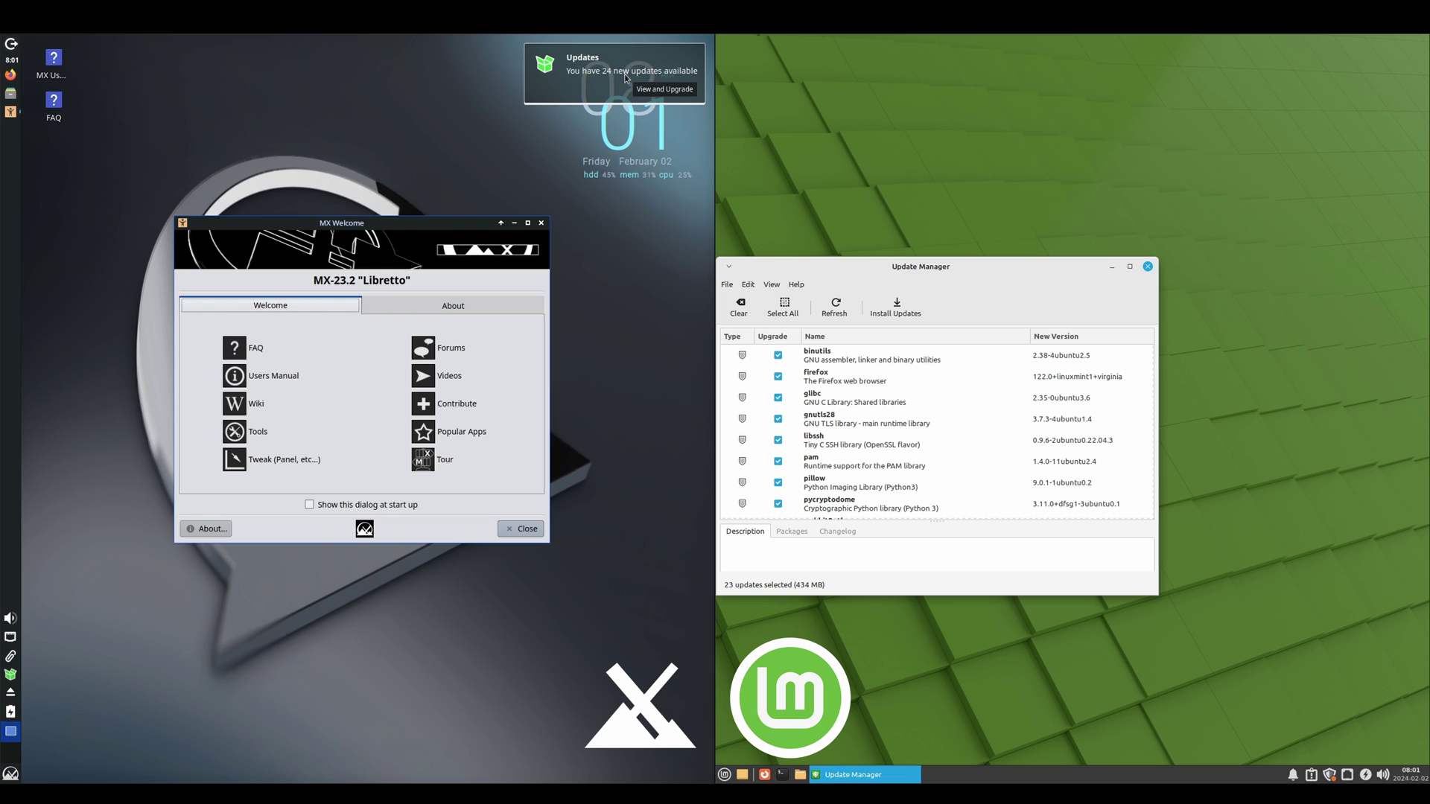
Step: Upgrade the 24 available MX packages (196 MB) and authenticate the full upgrade
{"action": "left_click", "coordinate": [664, 90]}
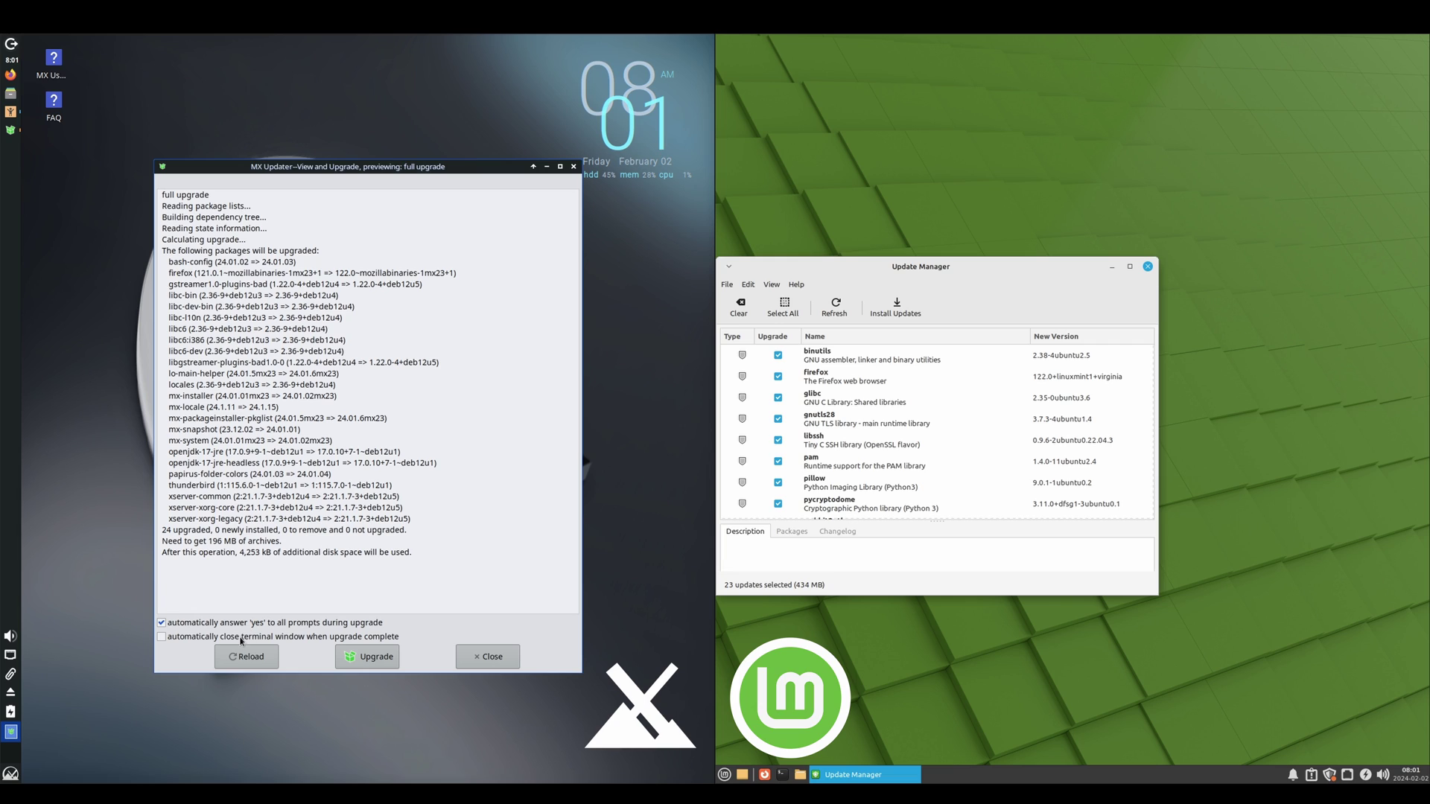
{"action": "left_click", "coordinate": [371, 659]}
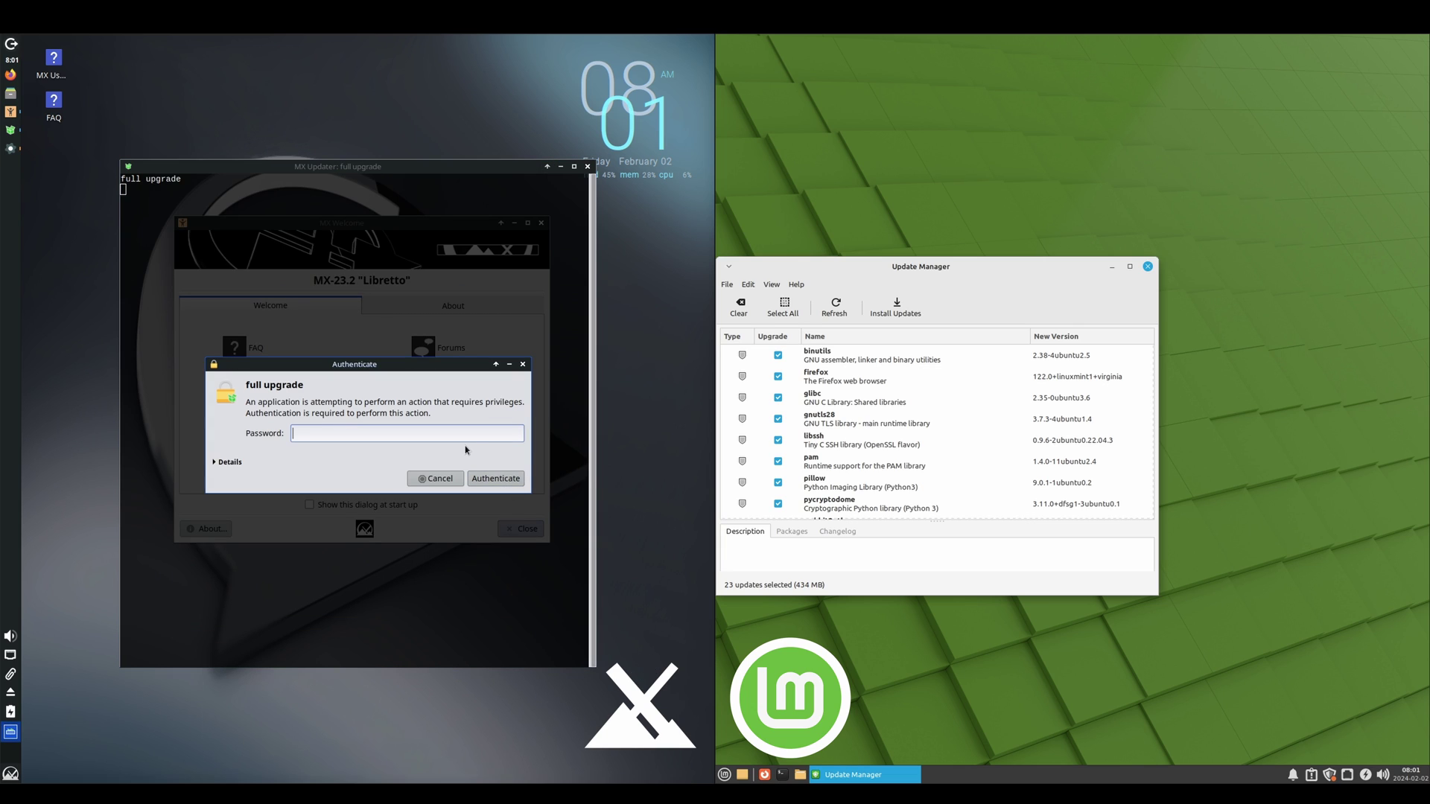
{"action": "type", "text": "•••"}
{"action": "left_click", "coordinate": [488, 478]}
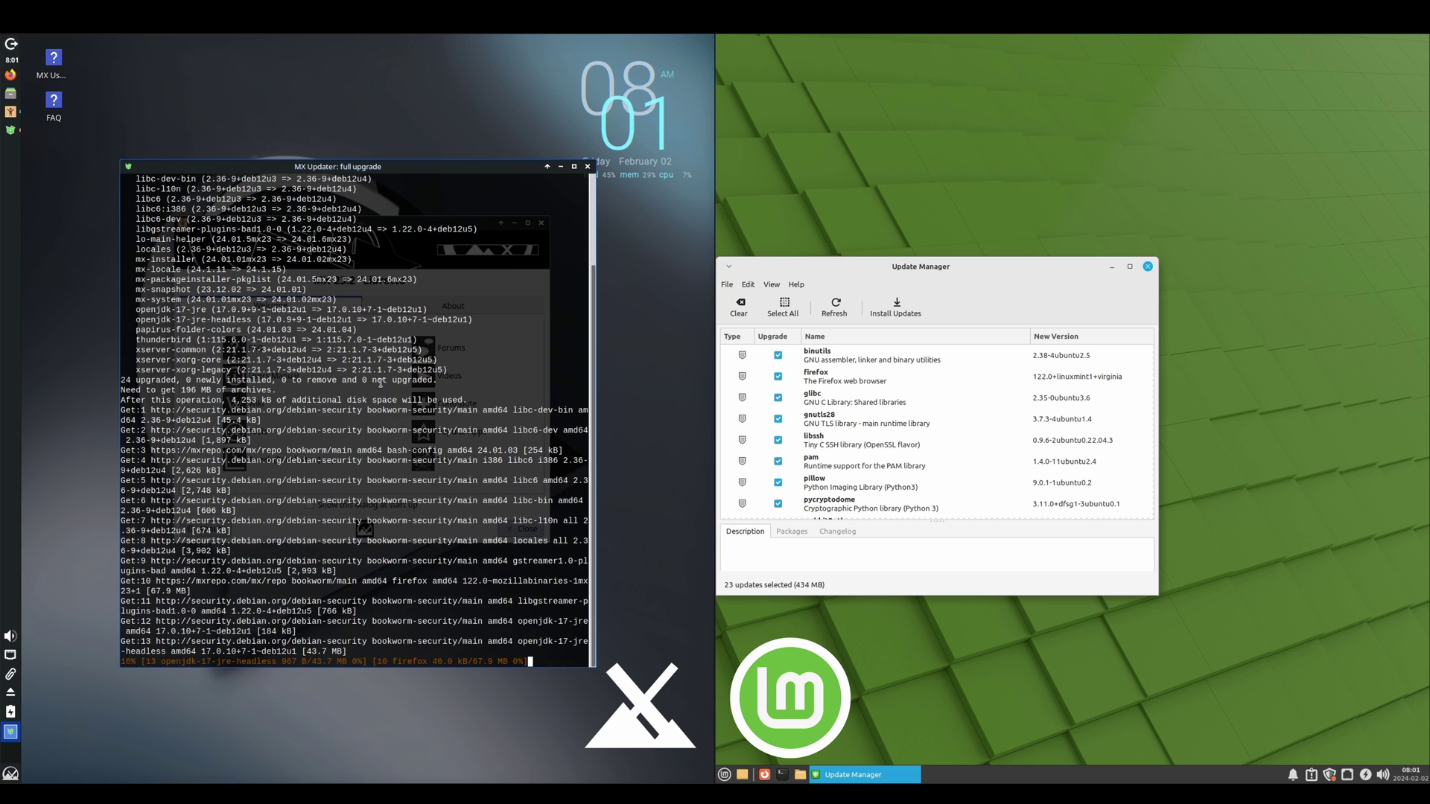
Step: Install the 23 Mint updates, accepting the extra kernel packages, and authenticate
{"action": "left_click", "coordinate": [901, 307]}
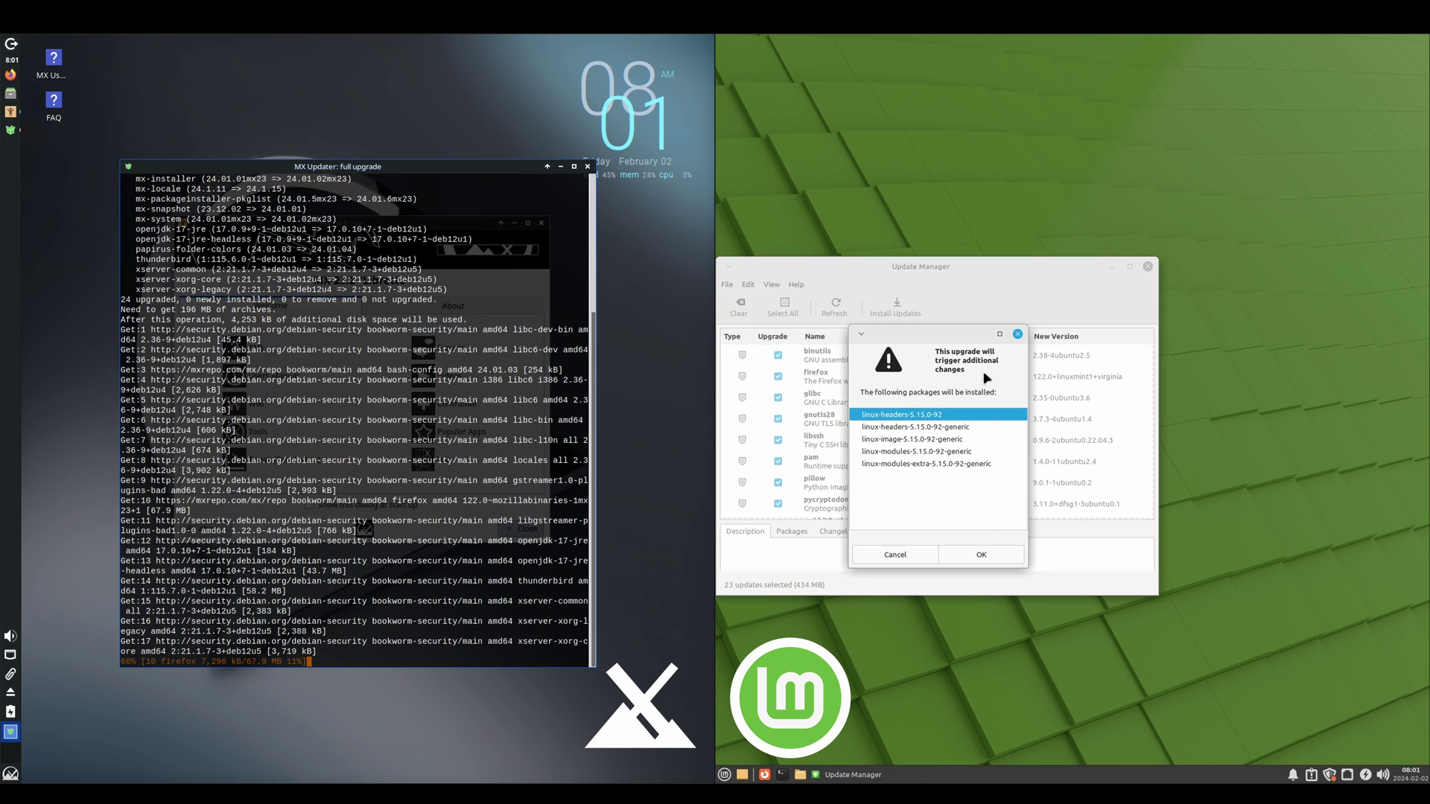
{"action": "left_click", "coordinate": [975, 549]}
{"action": "key", "text": "ctrl+v"}
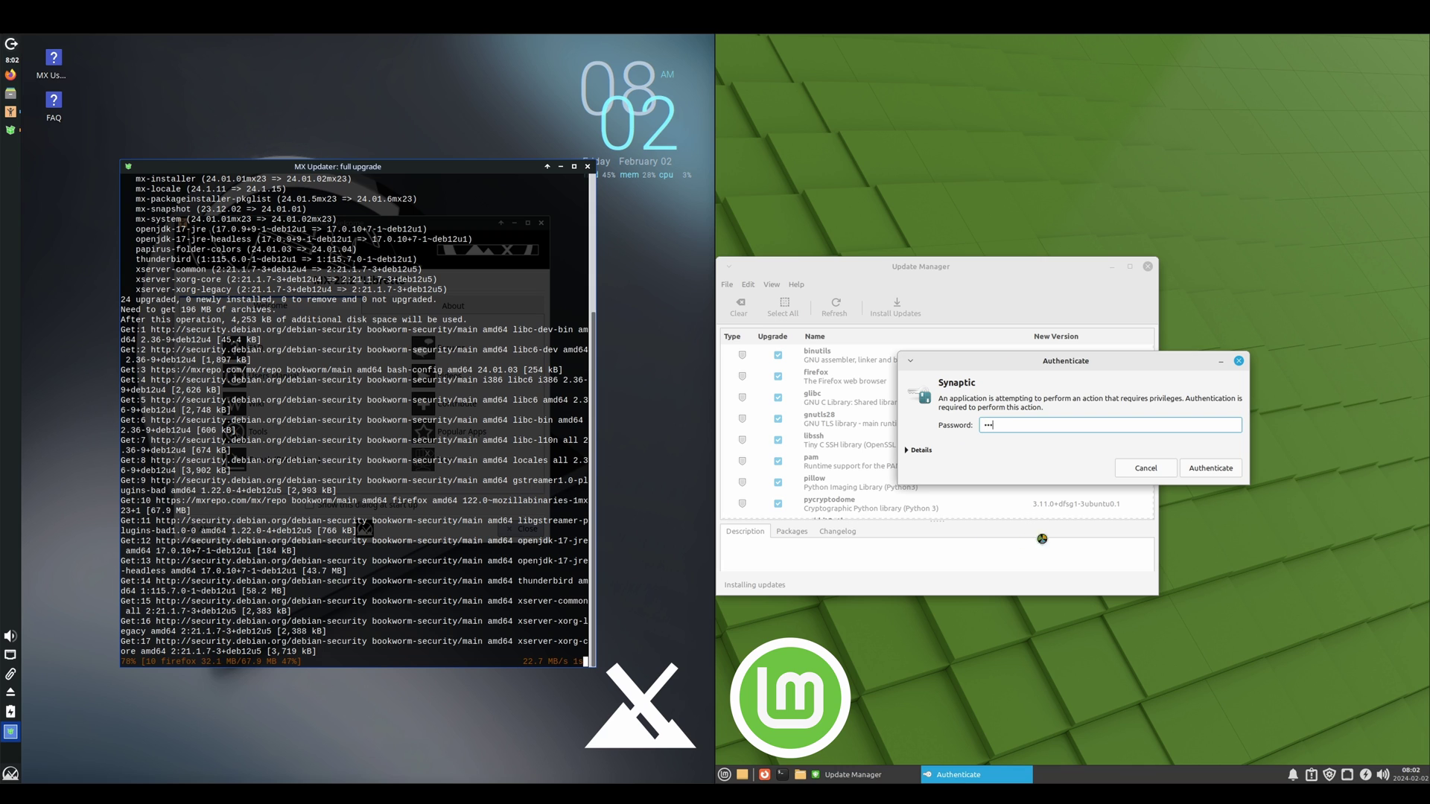
{"action": "left_click", "coordinate": [1211, 469]}
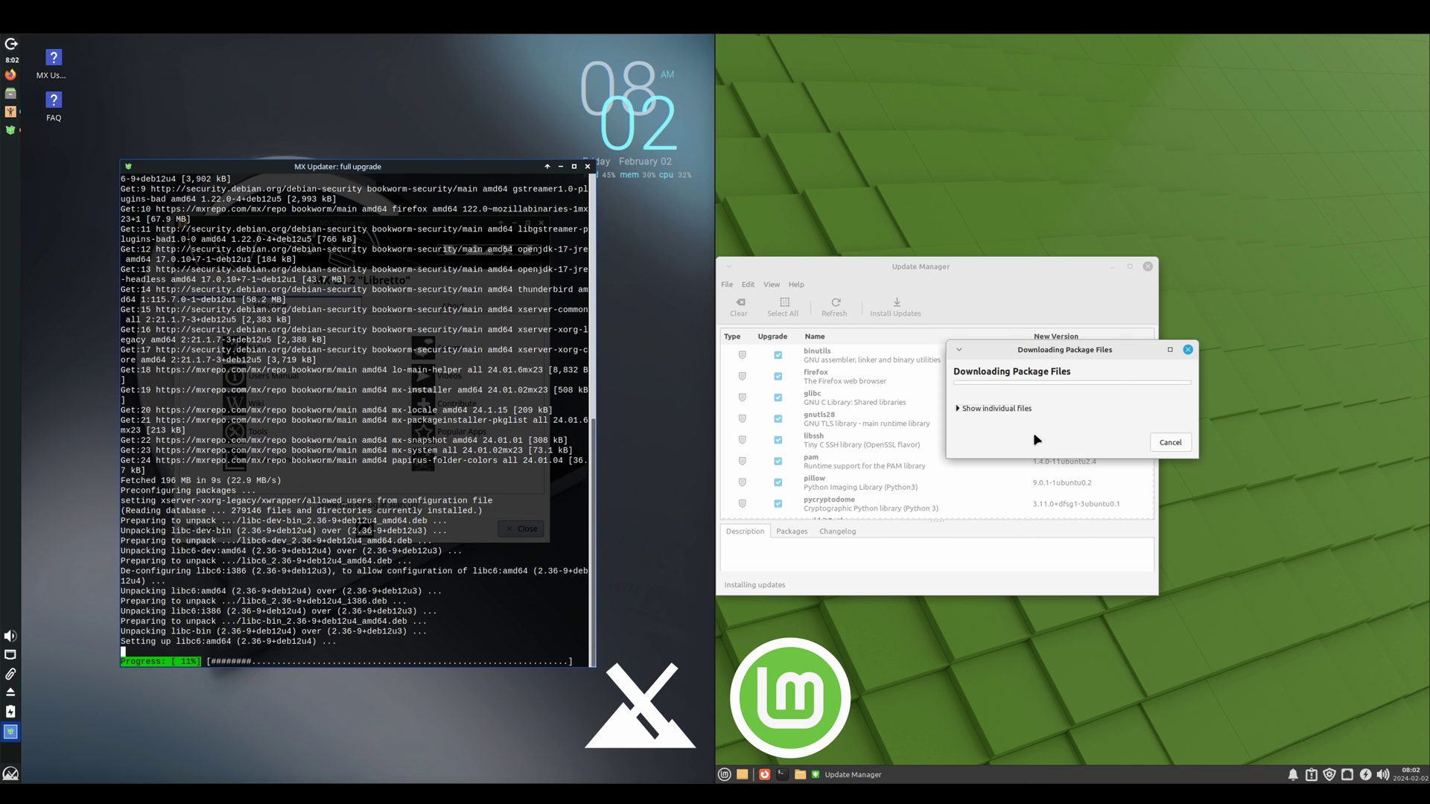
{"action": "left_click_drag", "start_coordinate": [1100, 348], "coordinate": [881, 374]}
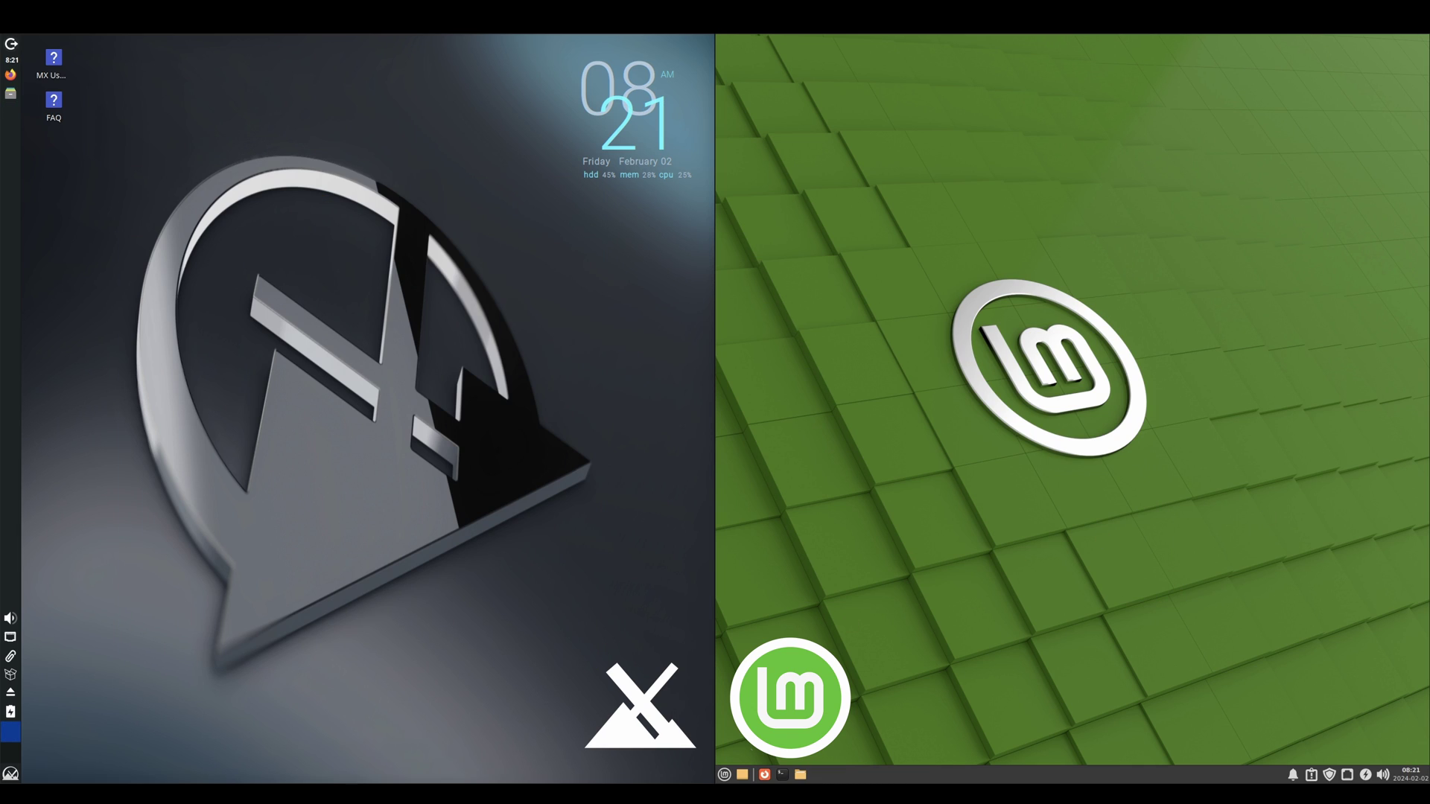
Step: Search 'driver' to launch Driver Manager on Mint and the Nvidia driver installer on MX
{"action": "left_click", "coordinate": [725, 774]}
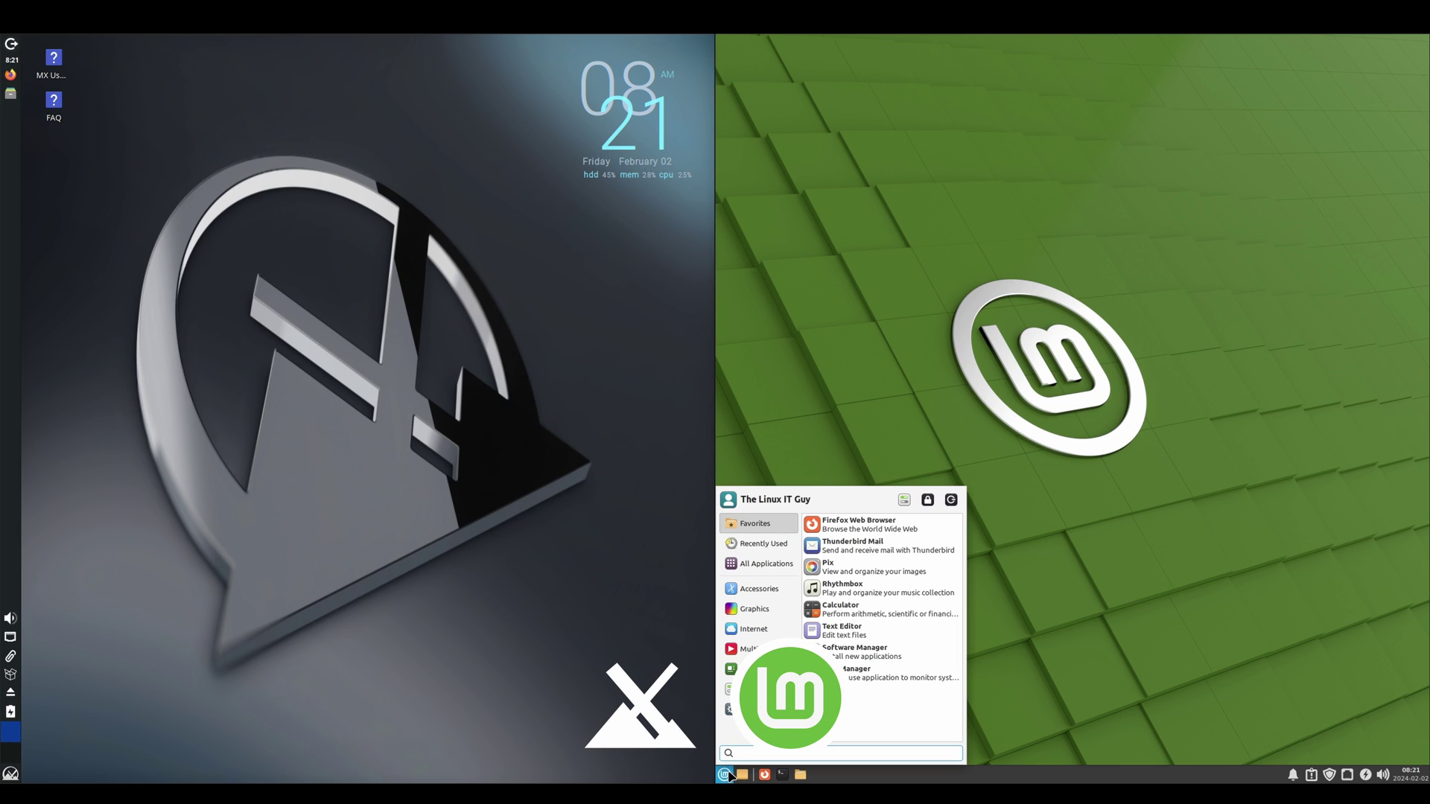
{"action": "type", "text": "driver"}
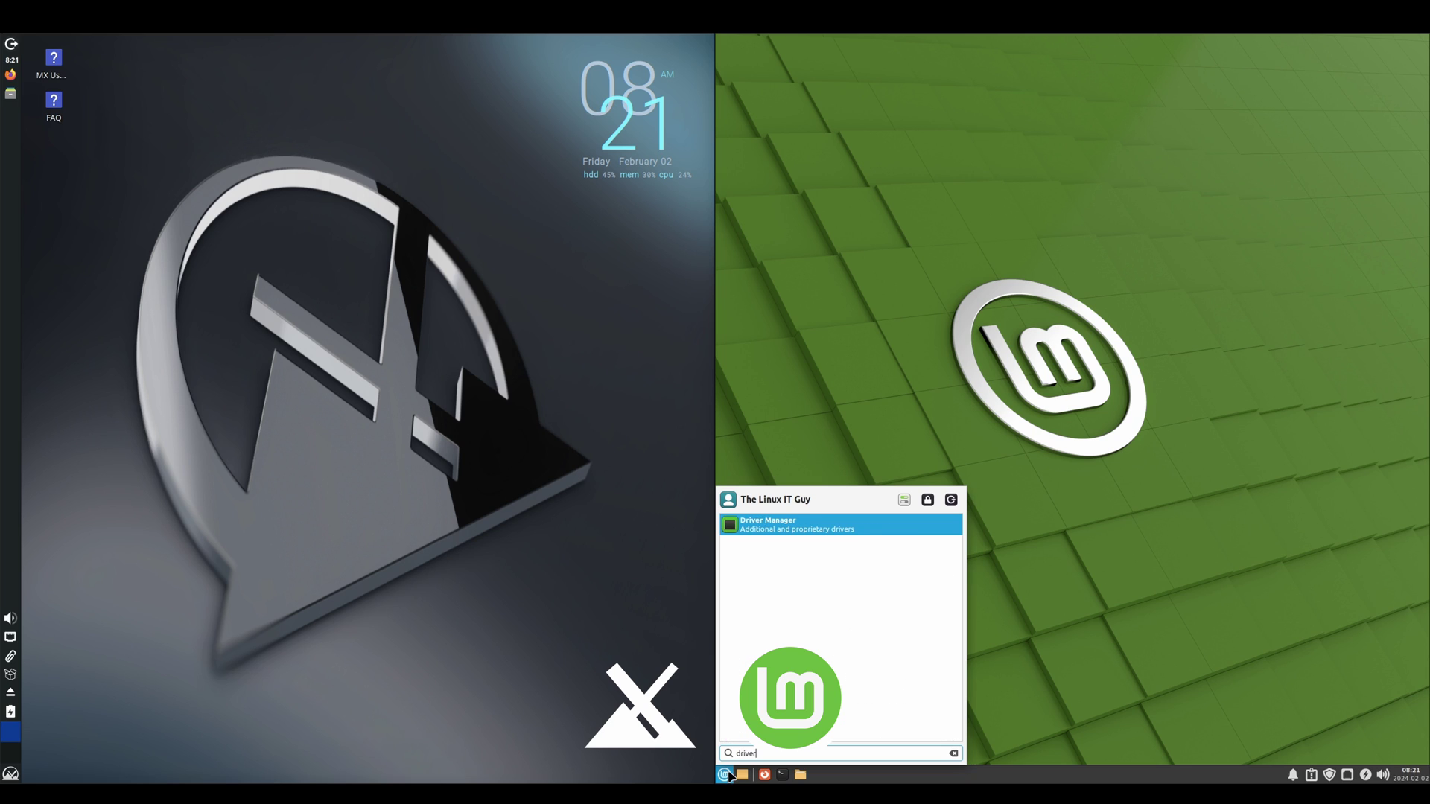
{"action": "left_click", "coordinate": [781, 530]}
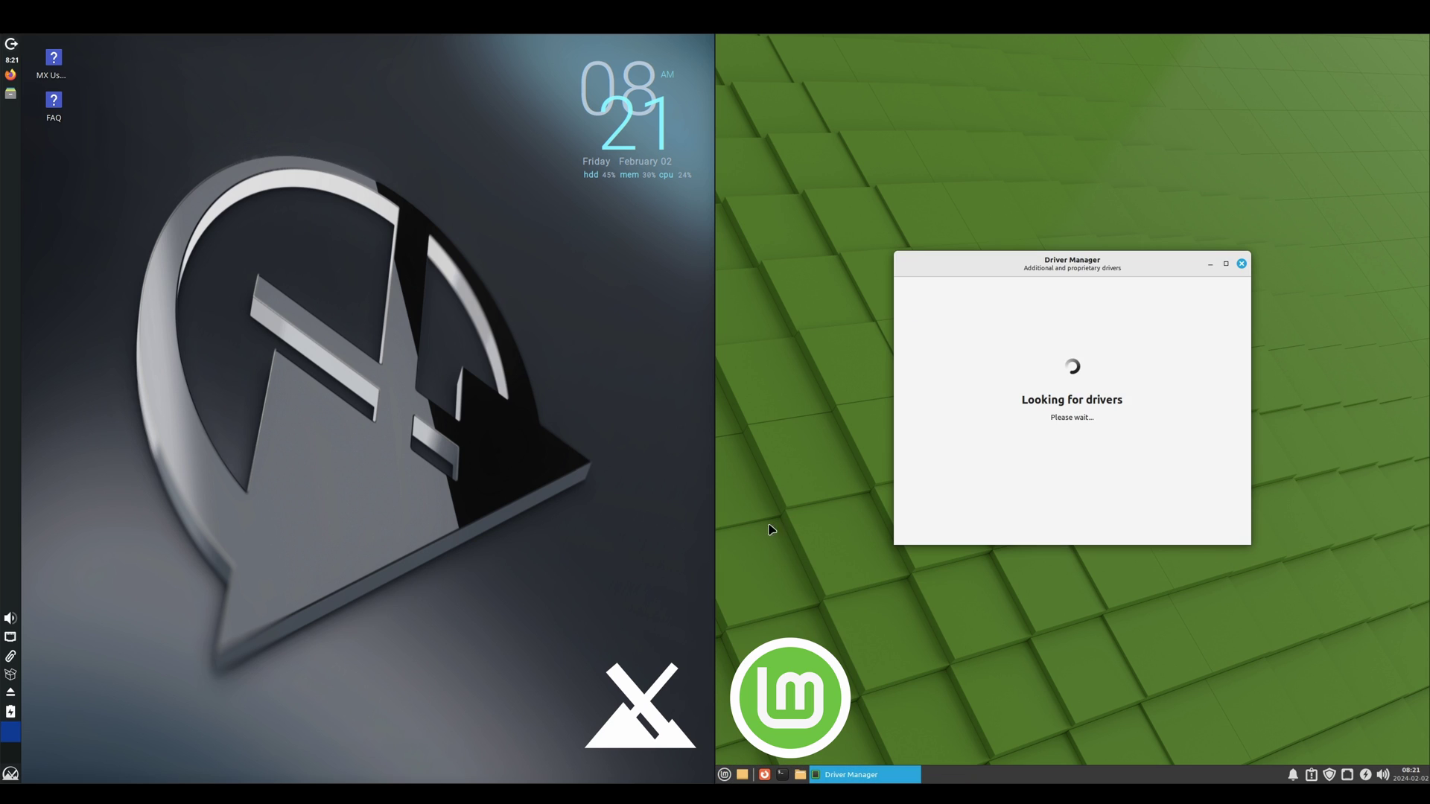
{"action": "left_click", "coordinate": [9, 775]}
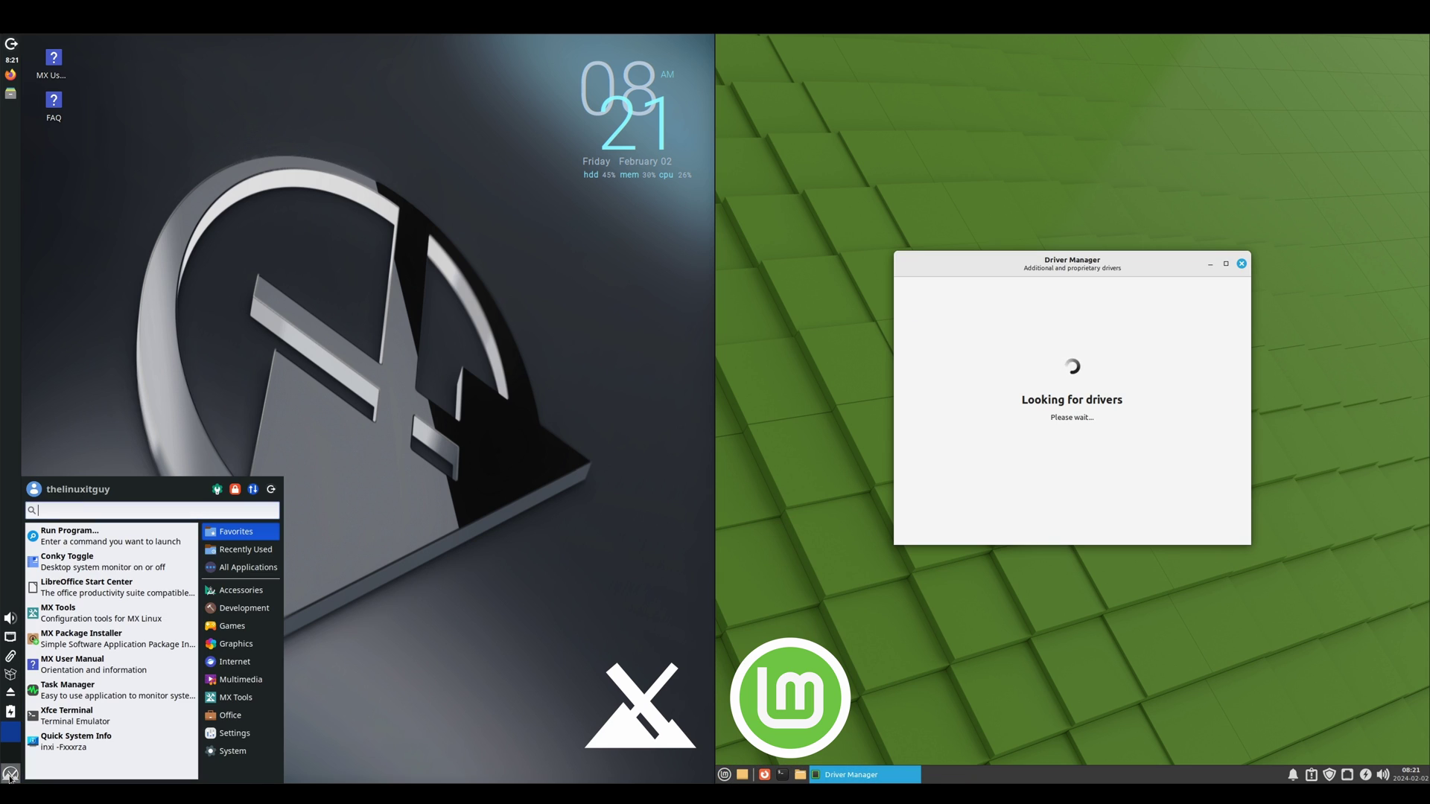
{"action": "type", "text": "driver"}
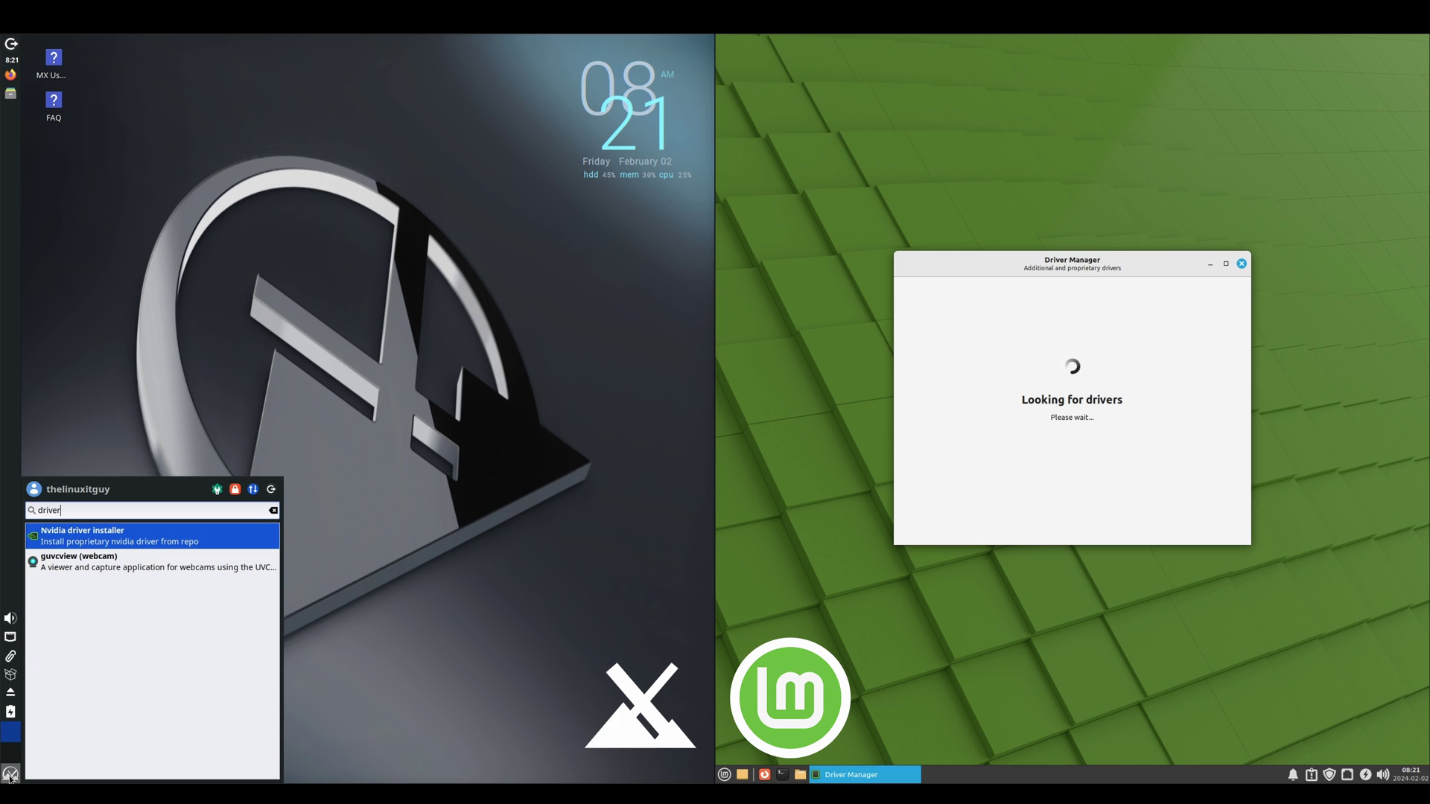
{"action": "left_click", "coordinate": [106, 541]}
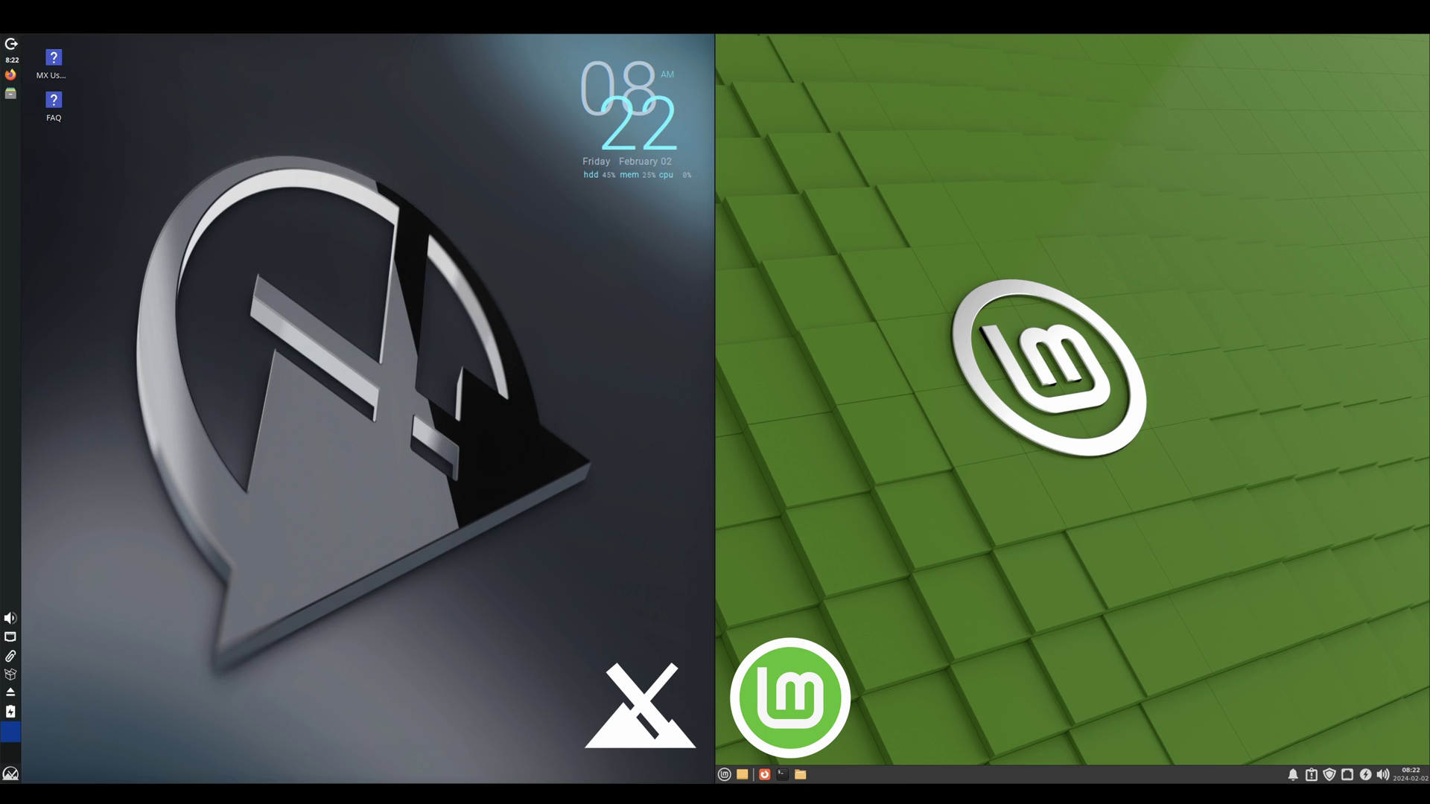
Step: Search 'system' in each menu and launch Task Manager on both Mint and MX
{"action": "left_click", "coordinate": [723, 775]}
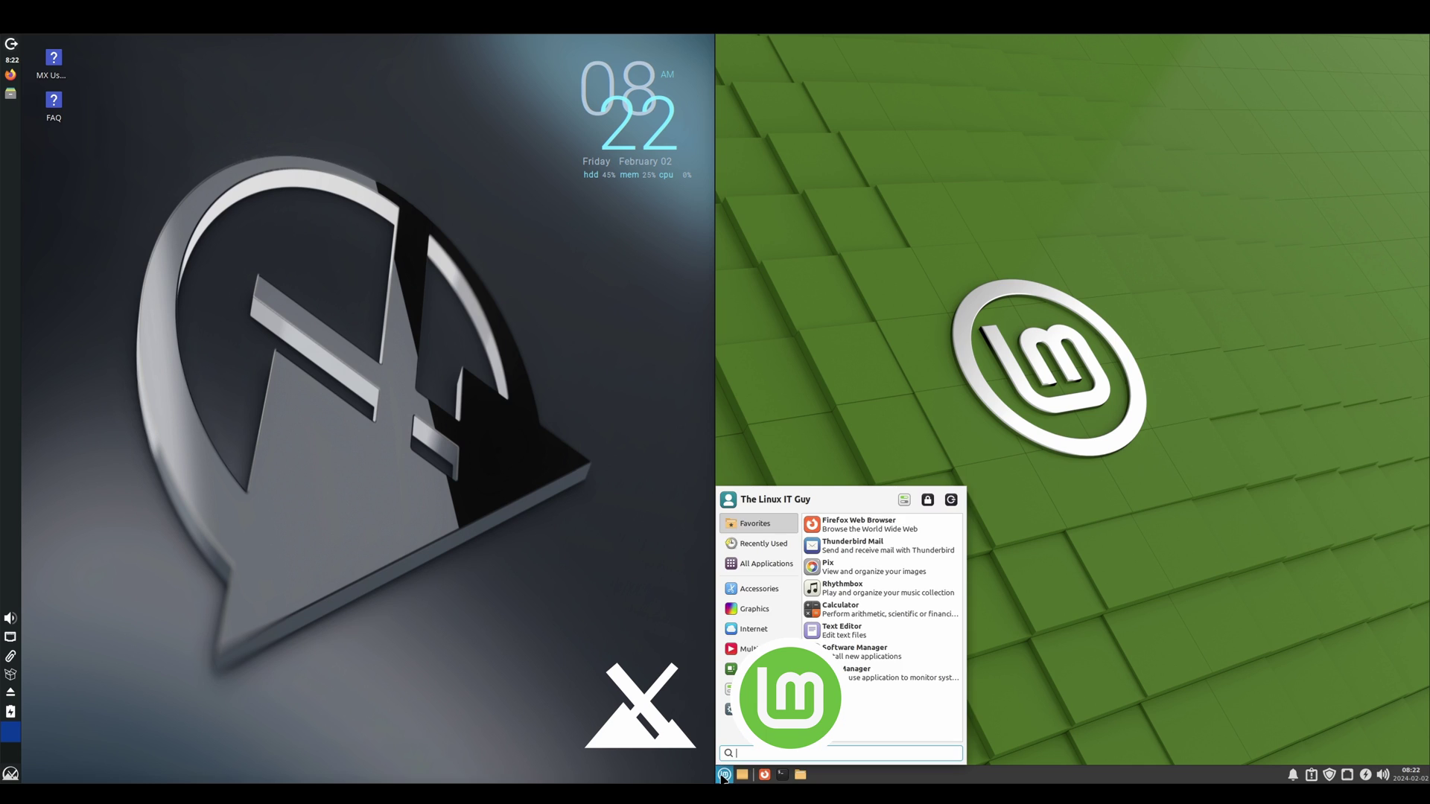
{"action": "type", "text": "system"}
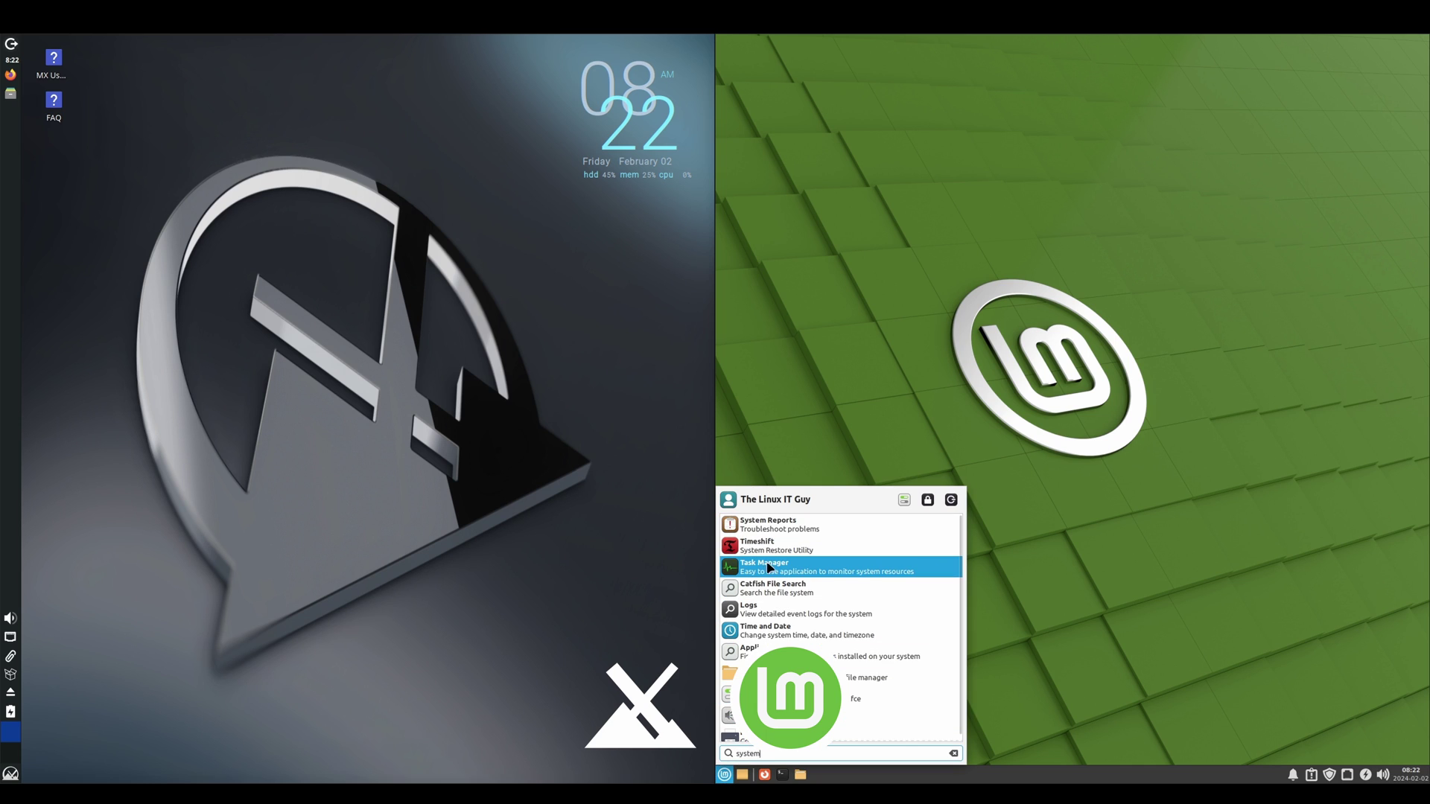
{"action": "left_click", "coordinate": [757, 573]}
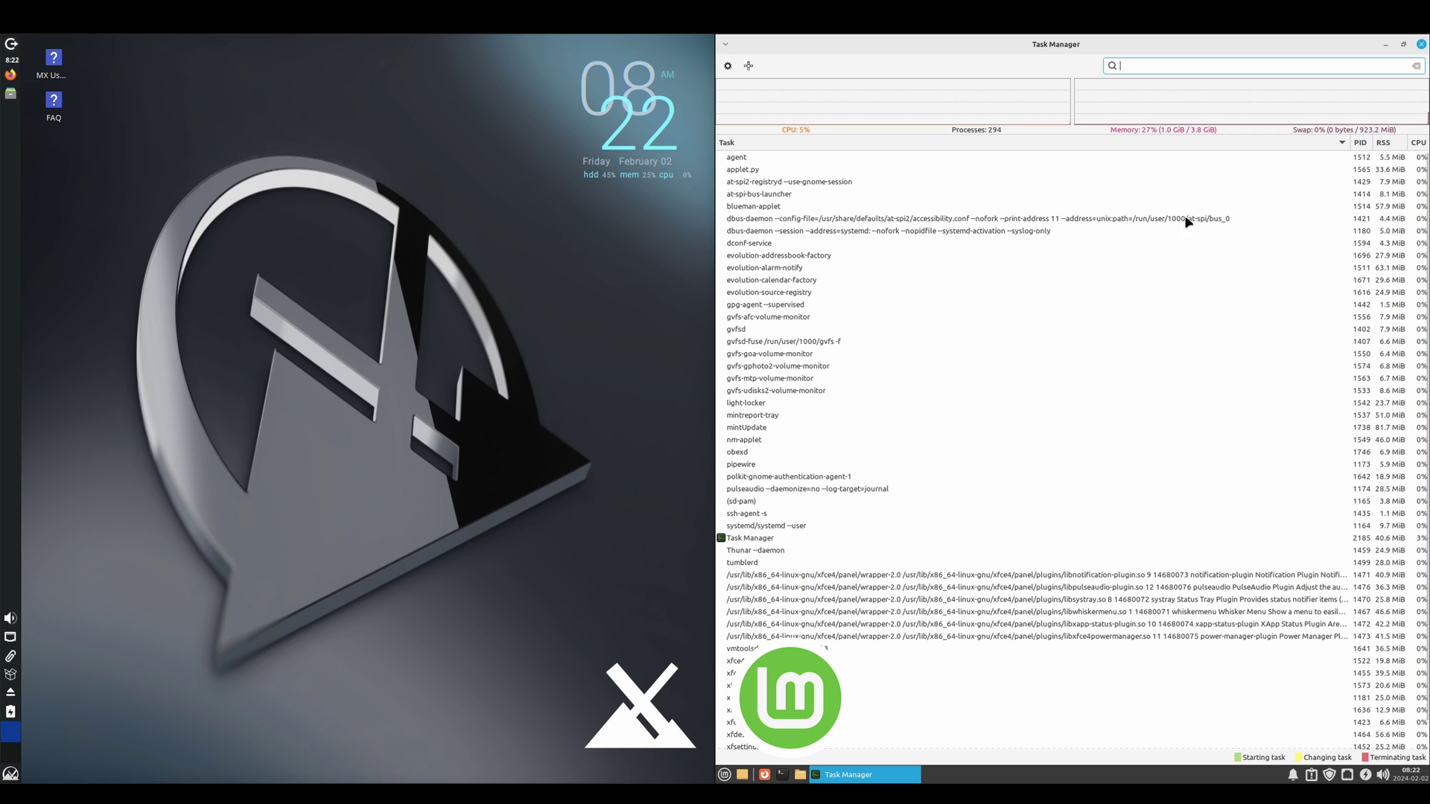
{"action": "left_click", "coordinate": [11, 775]}
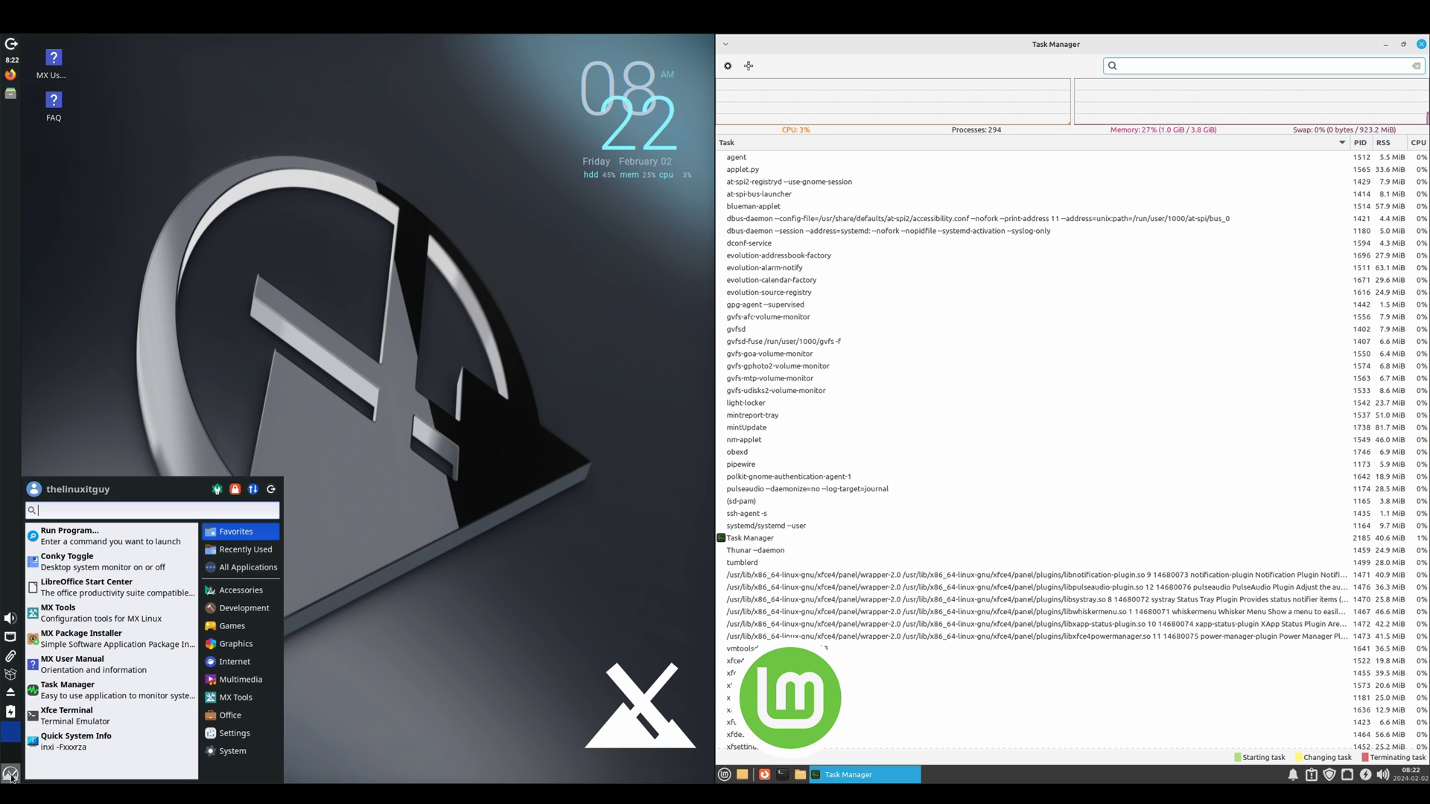
{"action": "type", "text": "system"}
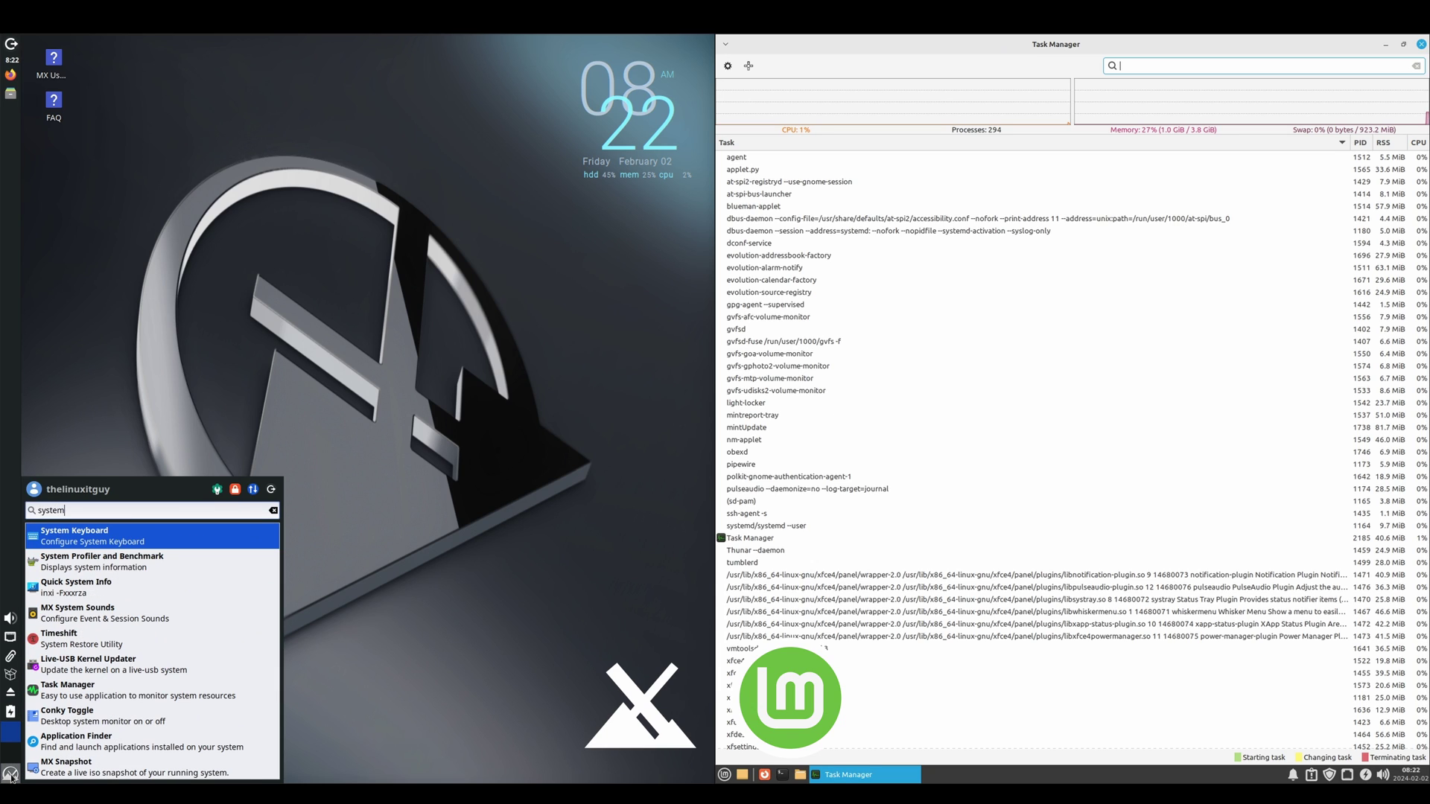
{"action": "left_click", "coordinate": [96, 689]}
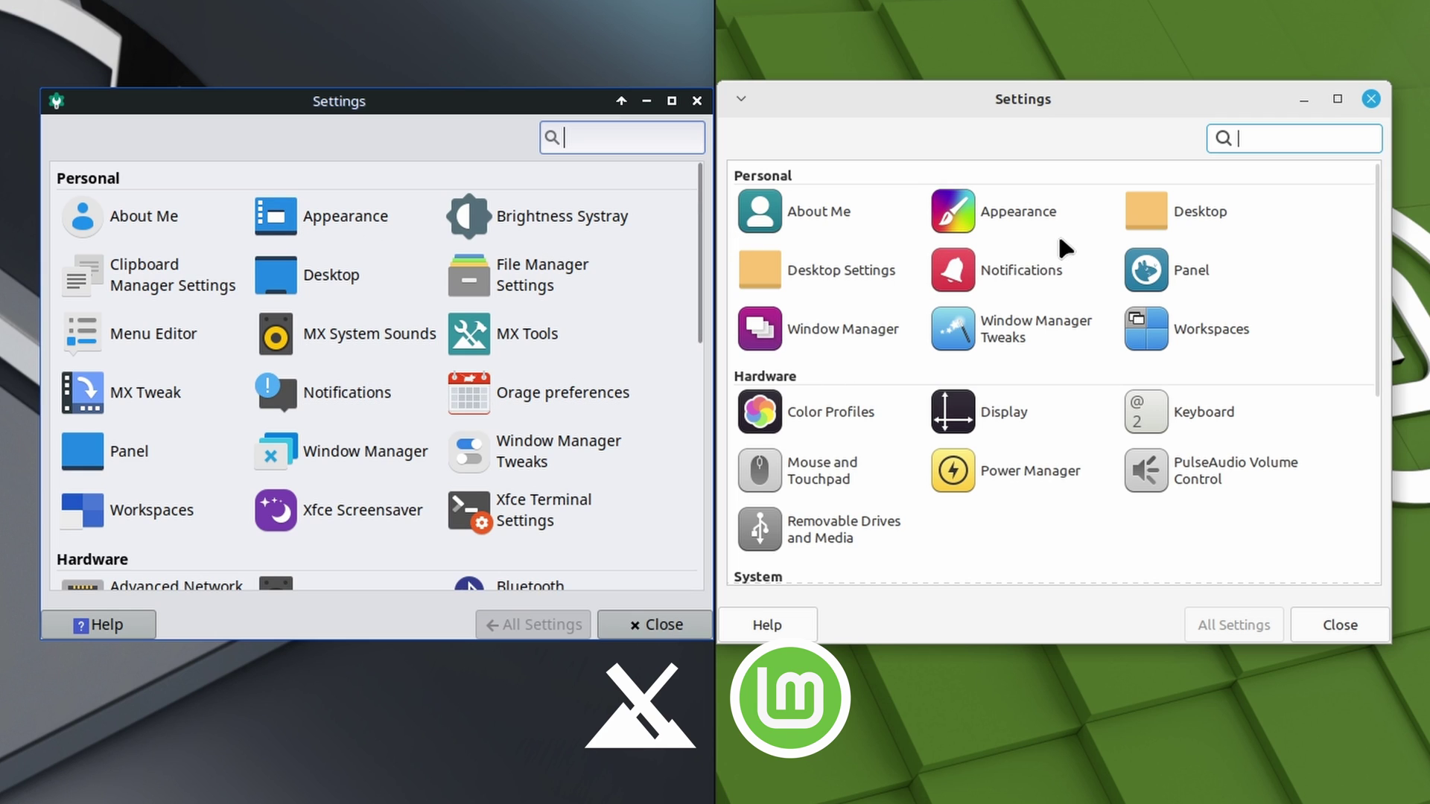
Step: Scroll both Settings Manager windows through the Hardware, System and Other sections
{"action": "scroll", "coordinate": [1374, 261], "scroll_direction": "down", "scroll_amount": 5}
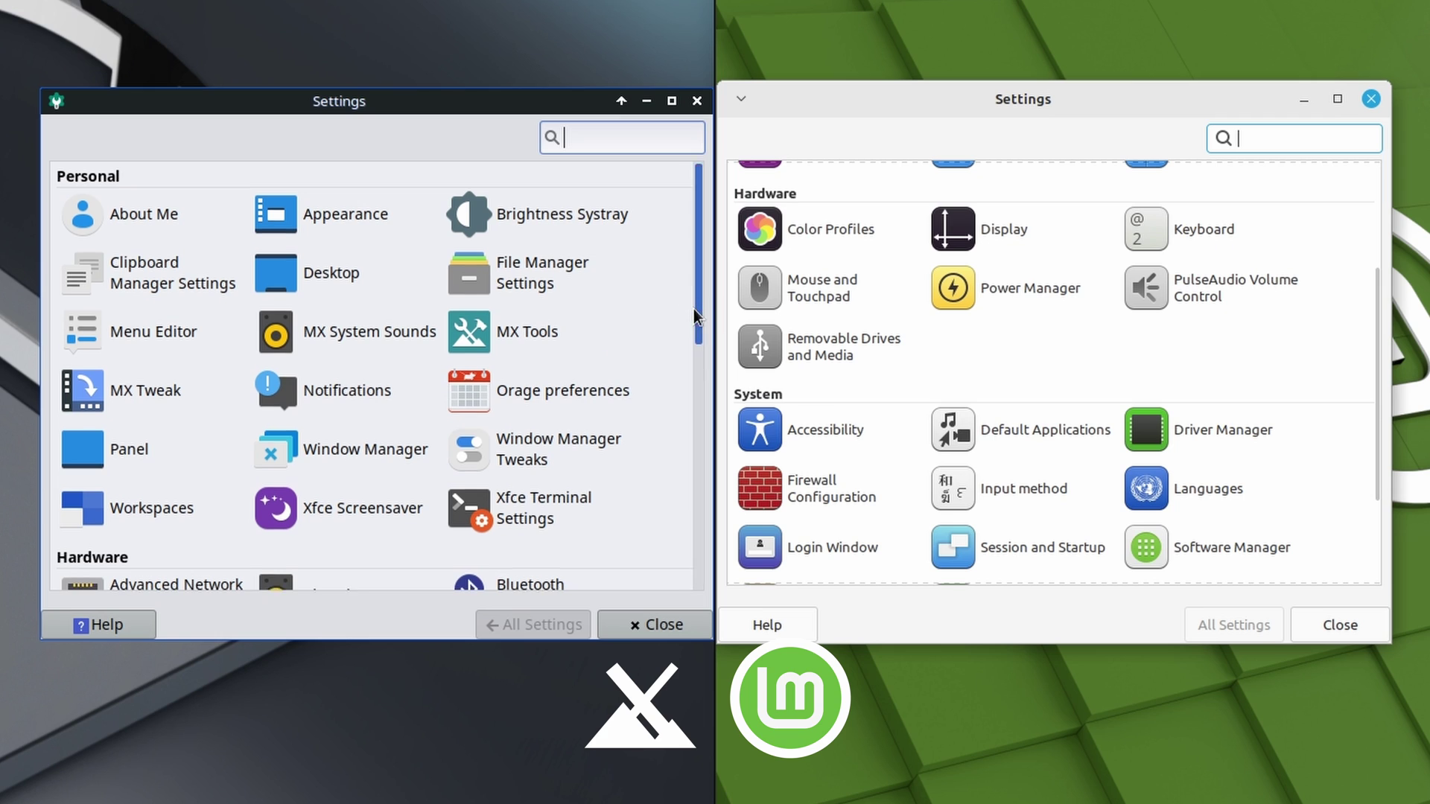
{"action": "left_click_drag", "start_coordinate": [694, 310], "coordinate": [697, 441]}
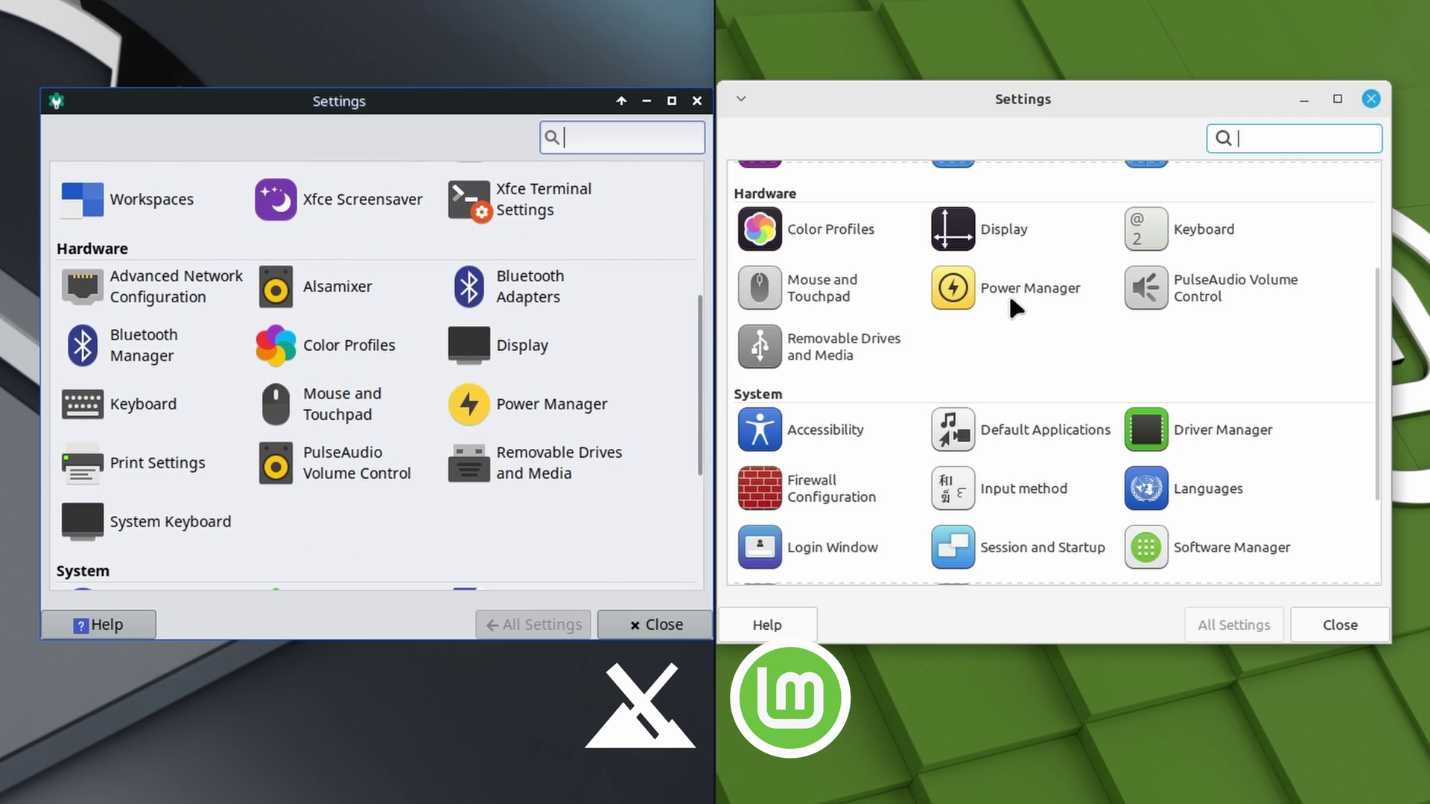
{"action": "left_click_drag", "start_coordinate": [1373, 328], "coordinate": [1371, 410]}
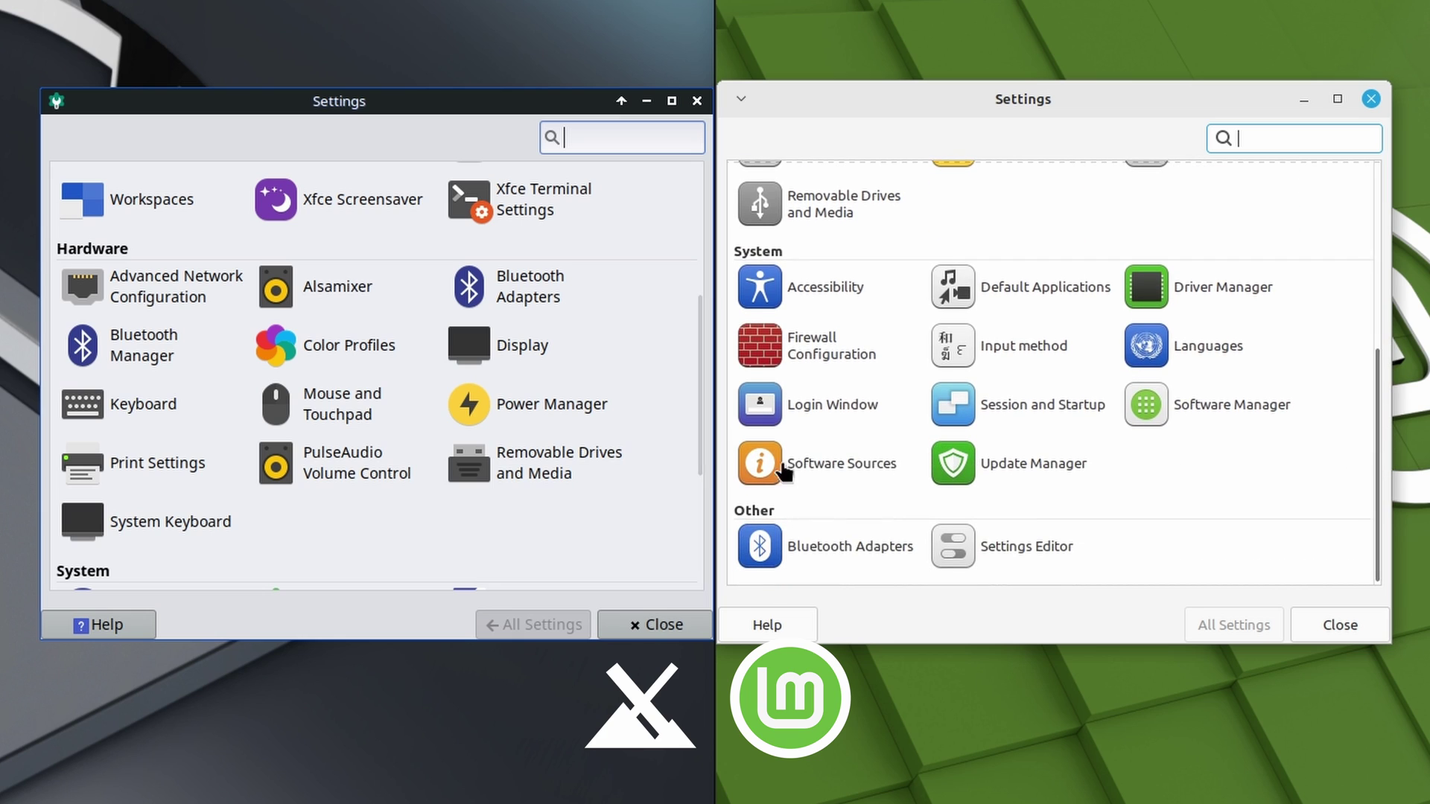
{"action": "scroll", "coordinate": [698, 404], "scroll_direction": "down", "scroll_amount": 1}
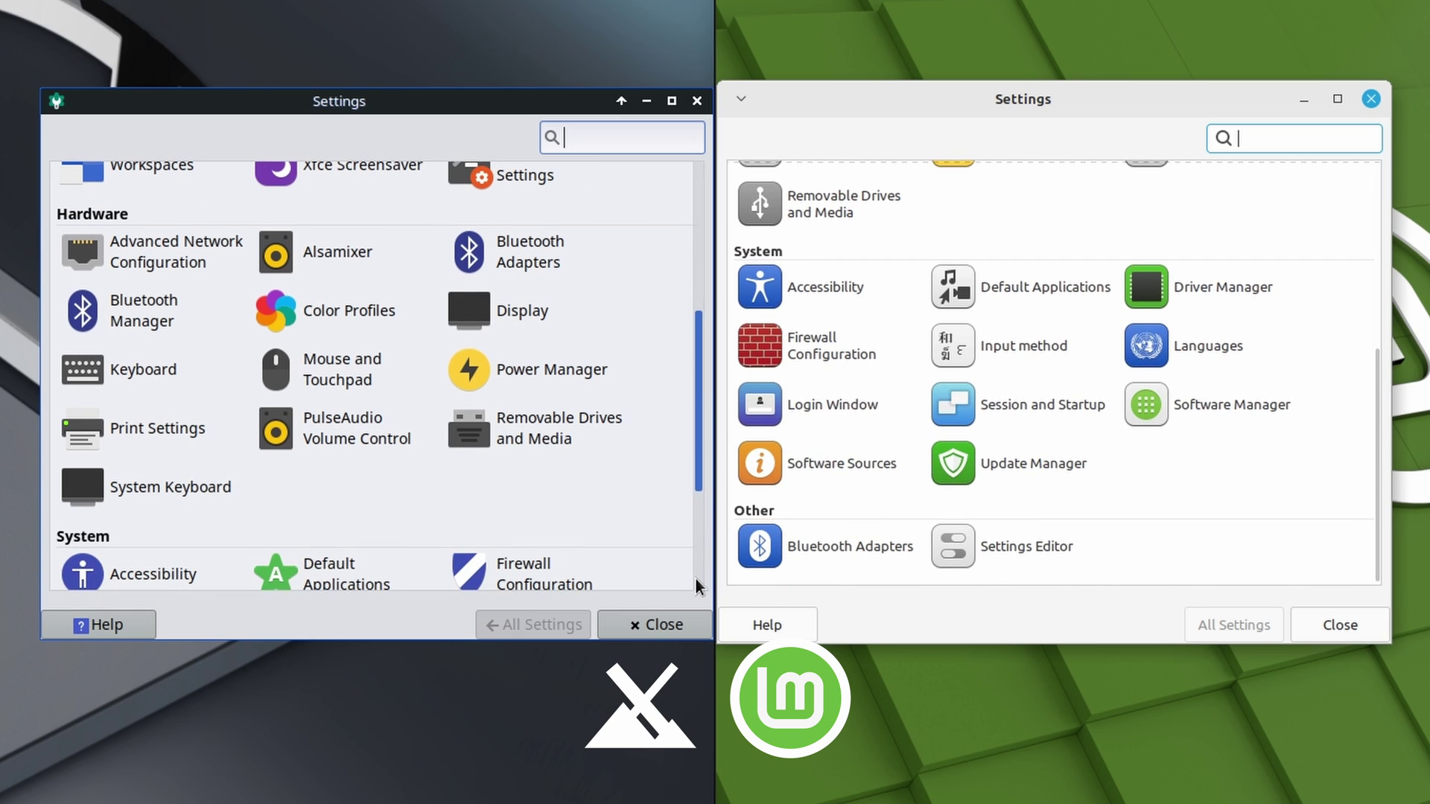
{"action": "scroll", "coordinate": [670, 550], "scroll_direction": "down", "scroll_amount": 5}
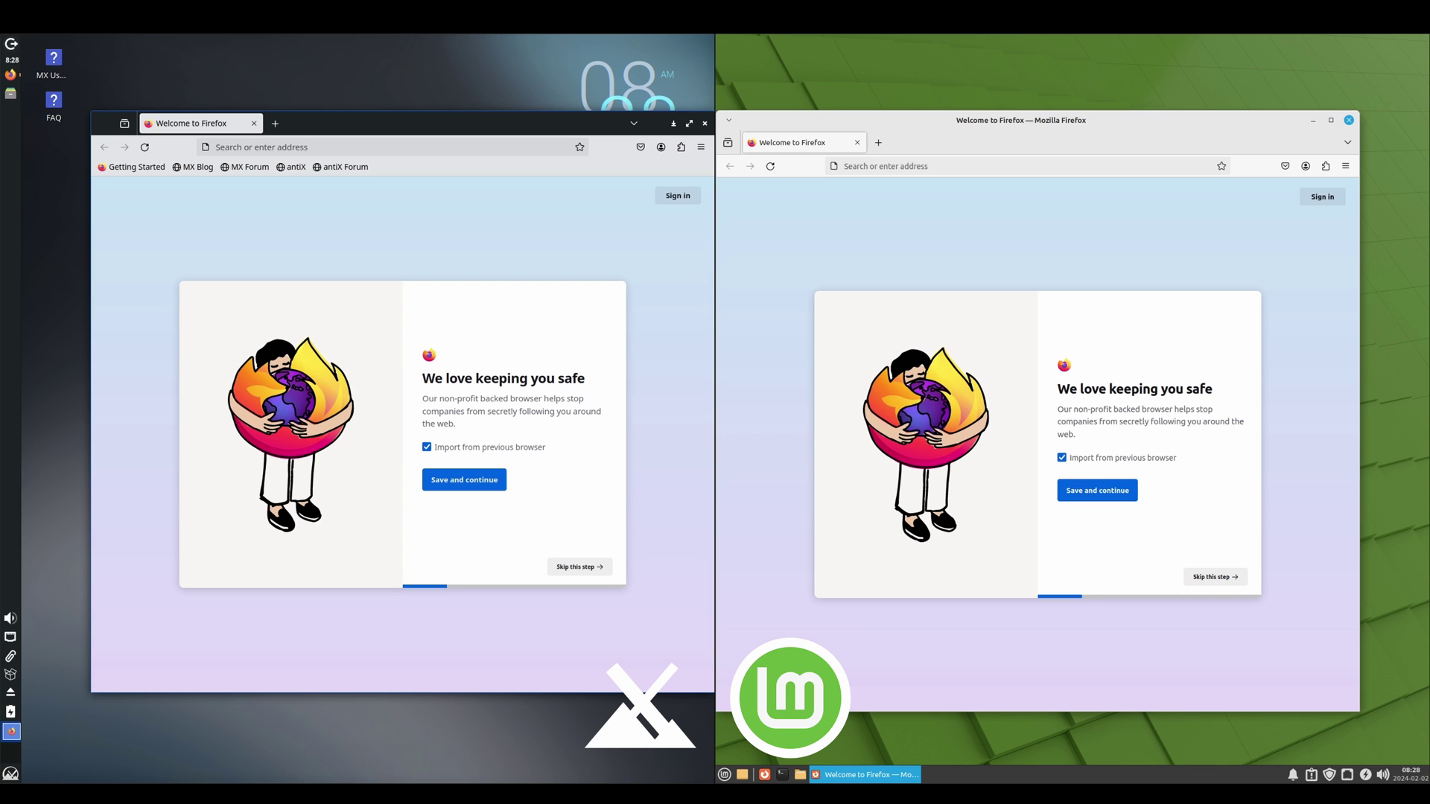
Step: Show the About Firefox details (version 122.0) in Firefox on both MX and Mint
{"action": "left_click", "coordinate": [701, 147]}
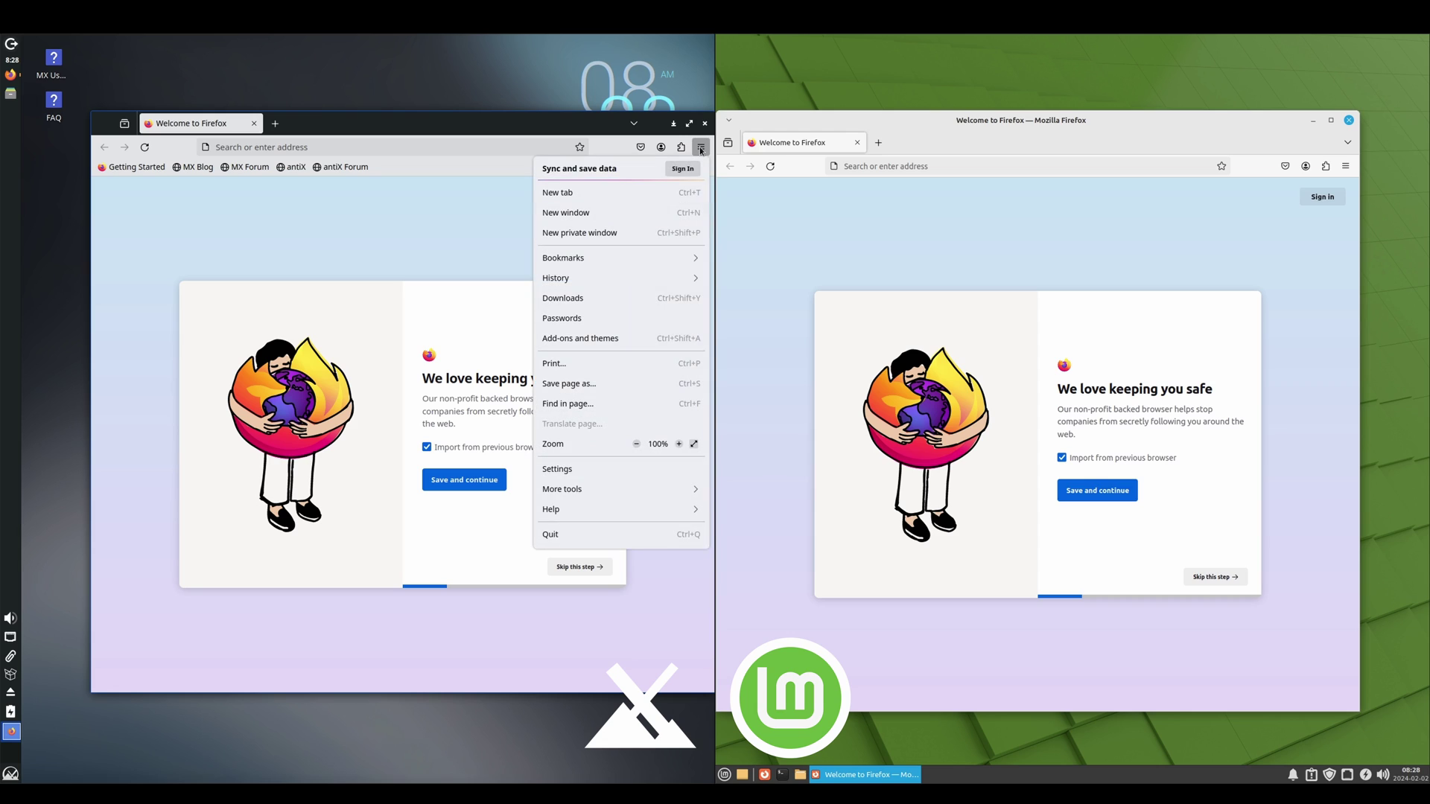
{"action": "left_click", "coordinate": [598, 514]}
{"action": "left_click", "coordinate": [596, 314]}
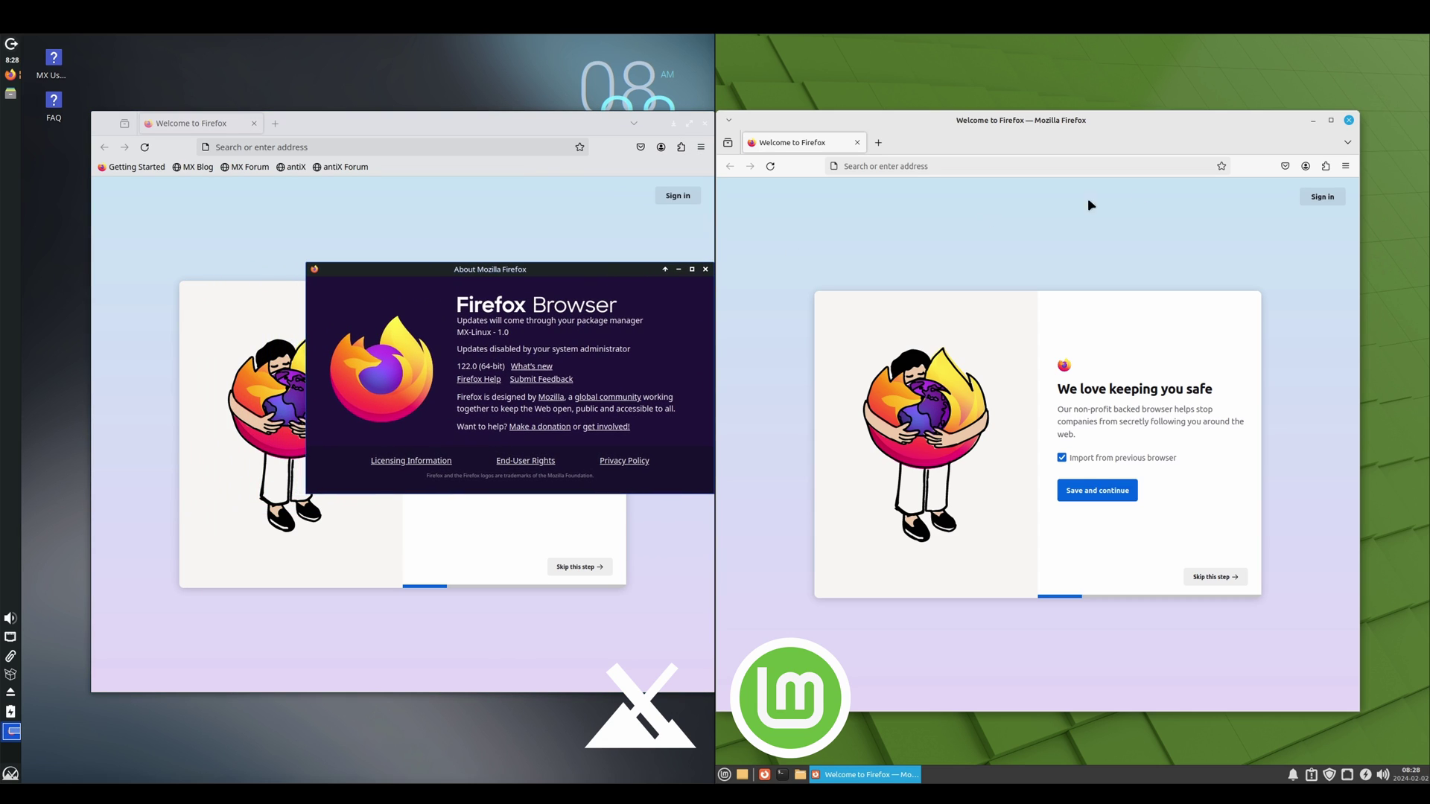
{"action": "left_click", "coordinate": [1346, 166]}
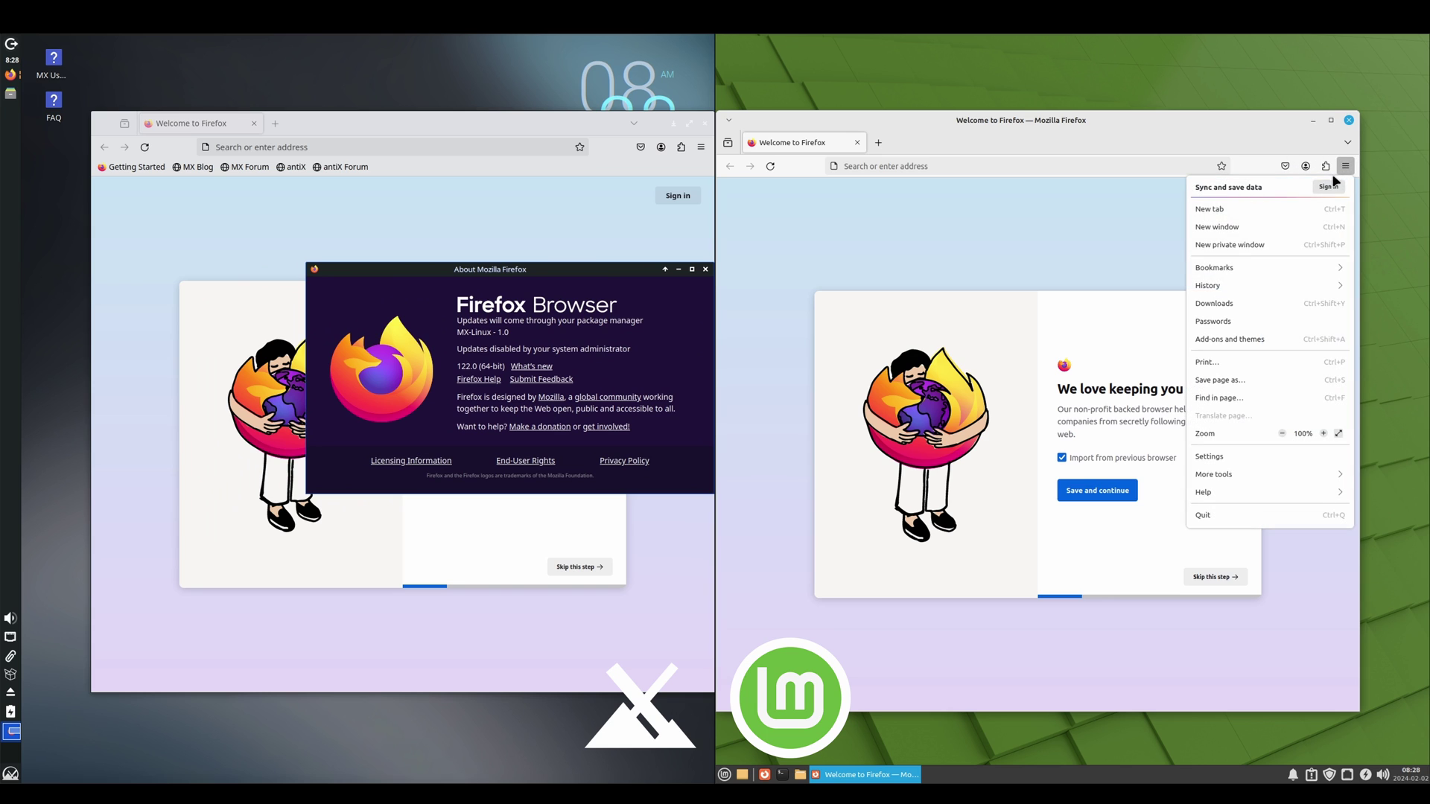
{"action": "left_click", "coordinate": [1240, 494]}
{"action": "left_click", "coordinate": [1252, 319]}
Step: Launch Linux Mint's Software Manager from the Mint menu
{"action": "left_click_drag", "start_coordinate": [1078, 312], "coordinate": [1014, 254]}
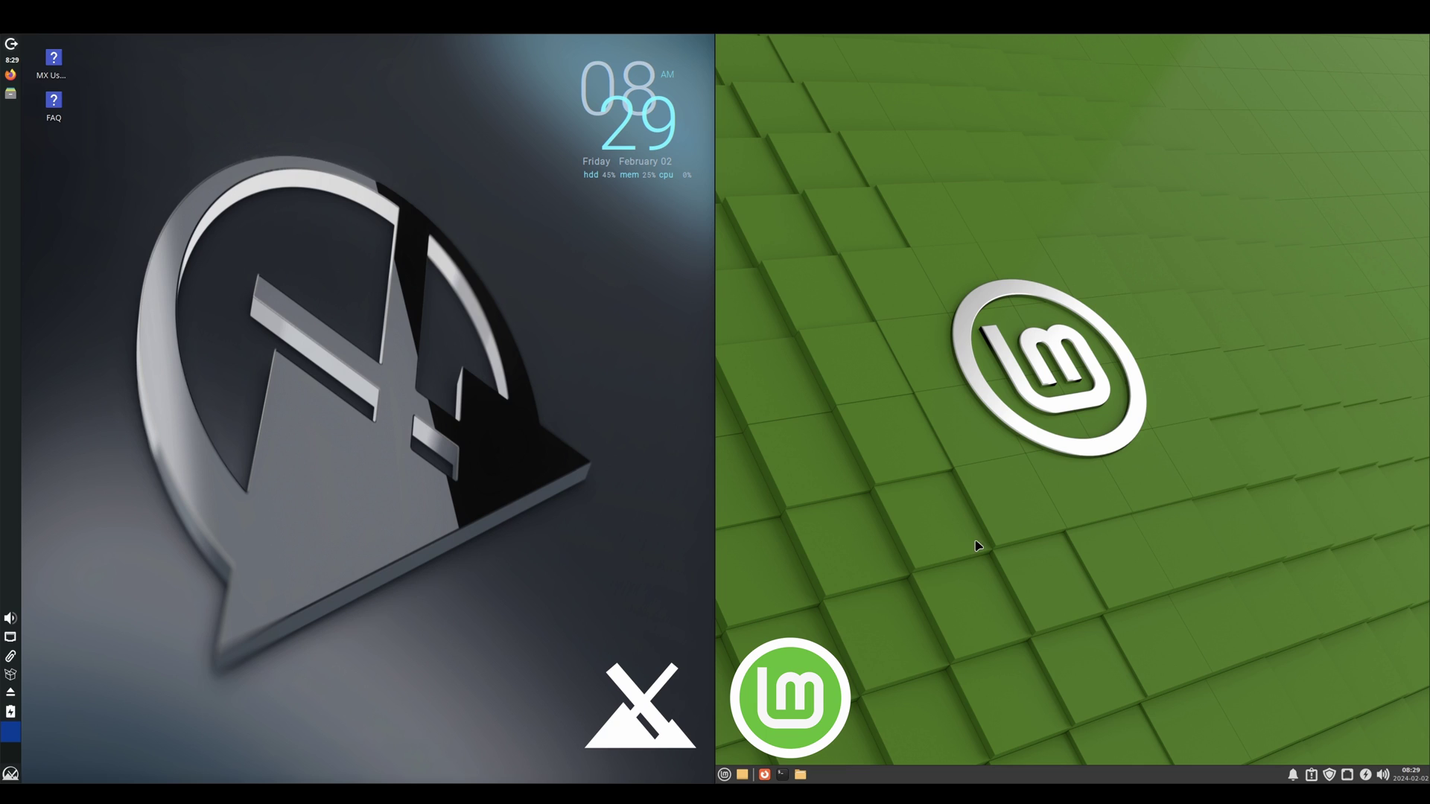
{"action": "left_click", "coordinate": [724, 776]}
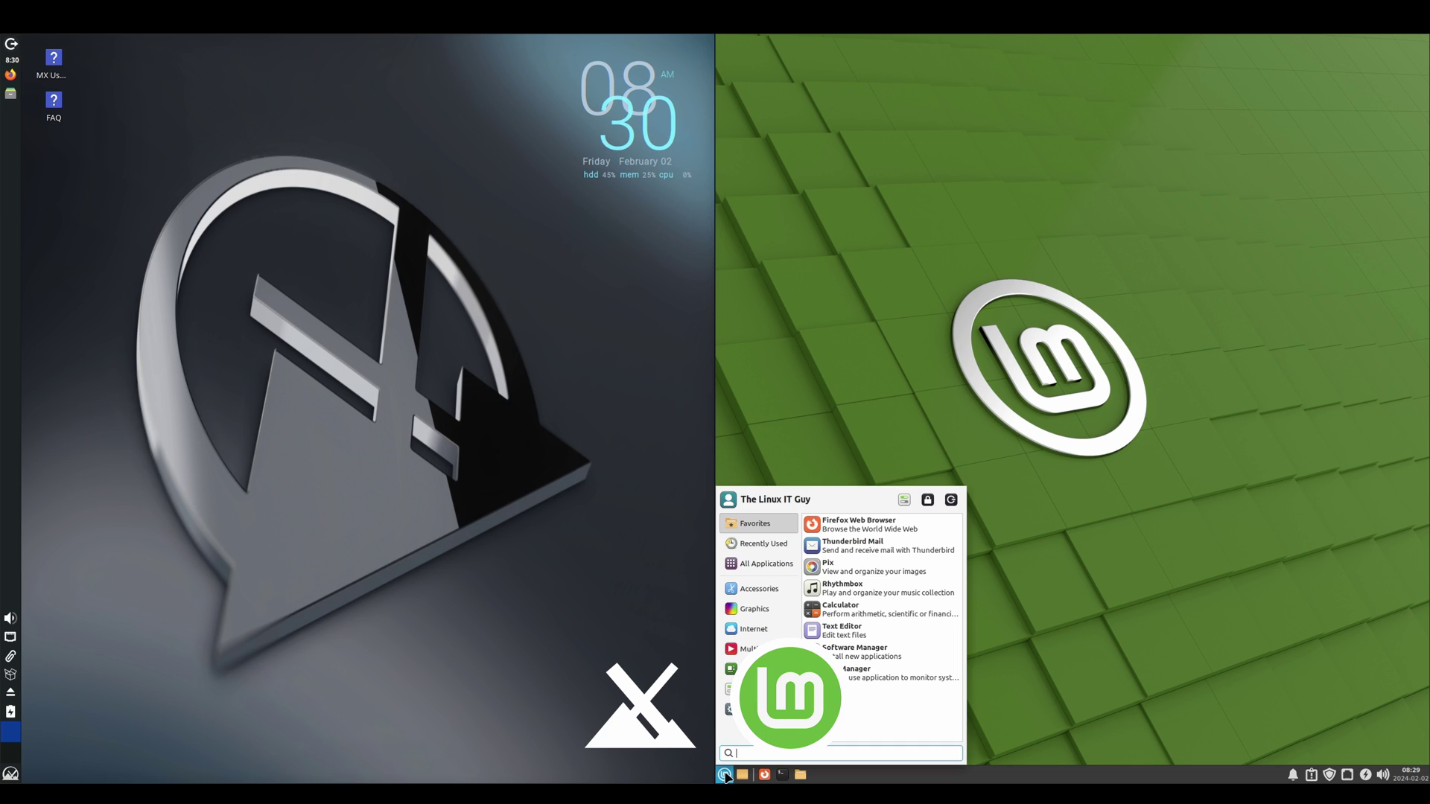
{"action": "left_click", "coordinate": [877, 660]}
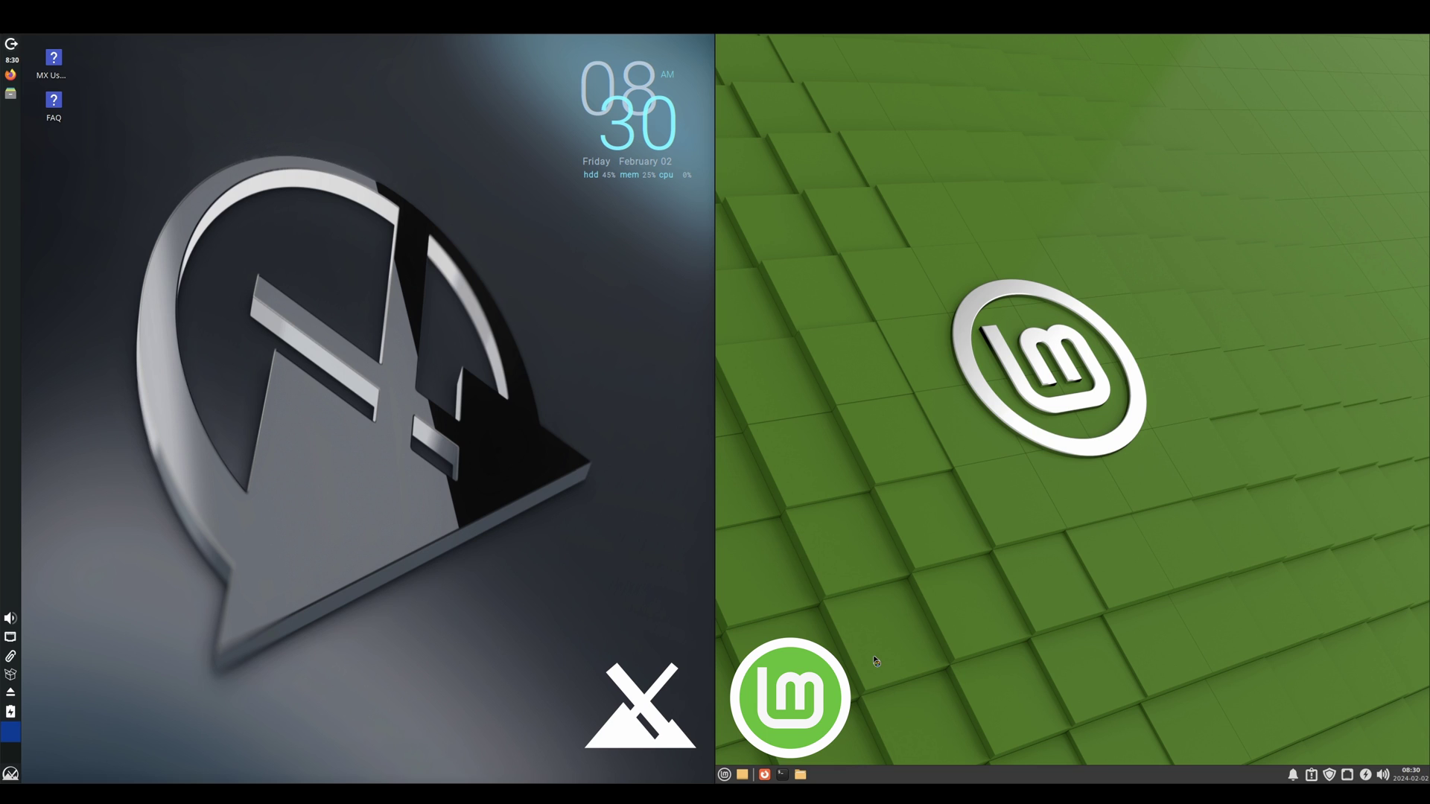
Step: Launch MX Package Installer and search 'inkscape' in Mint's Software Manager
{"action": "left_click", "coordinate": [12, 774]}
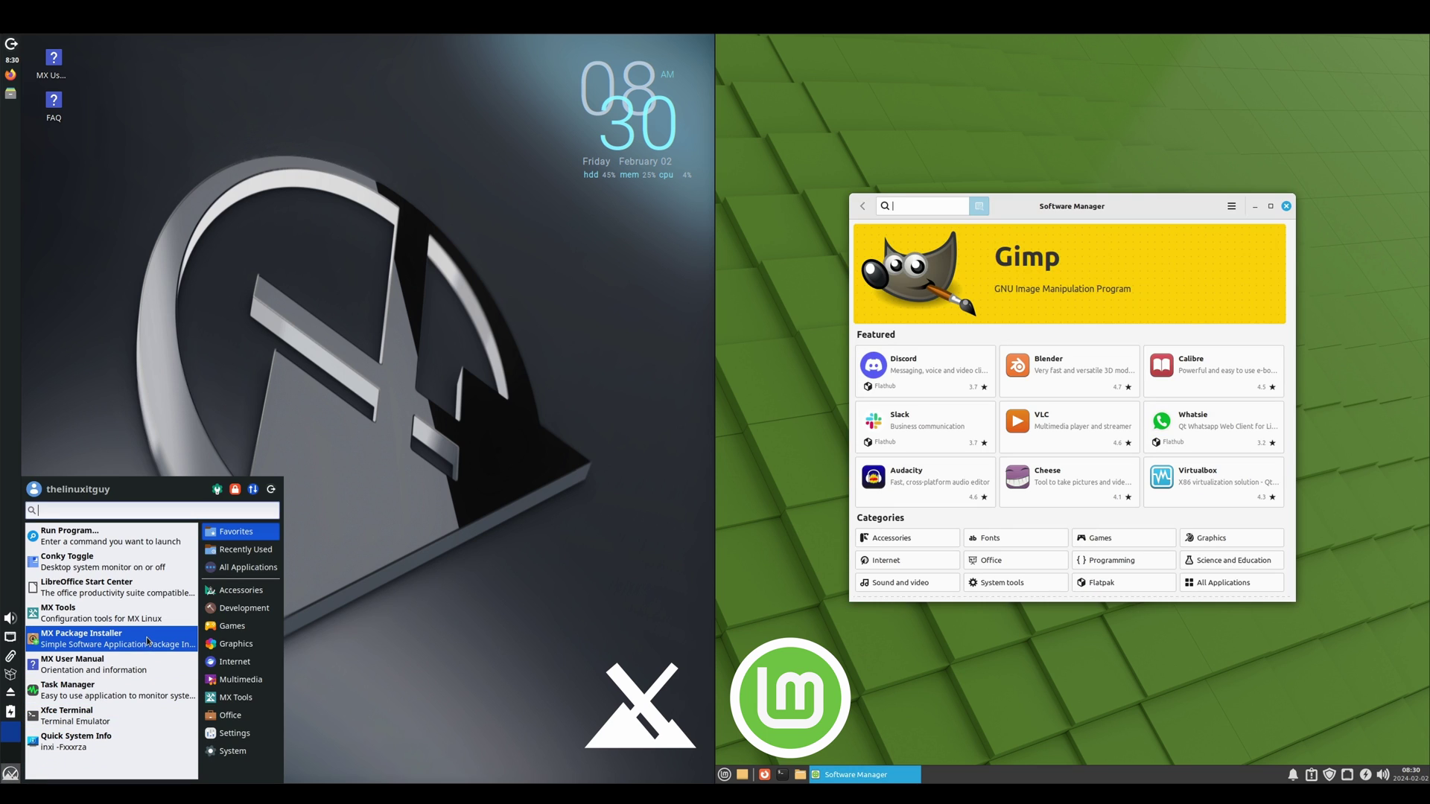
{"action": "left_click", "coordinate": [113, 642]}
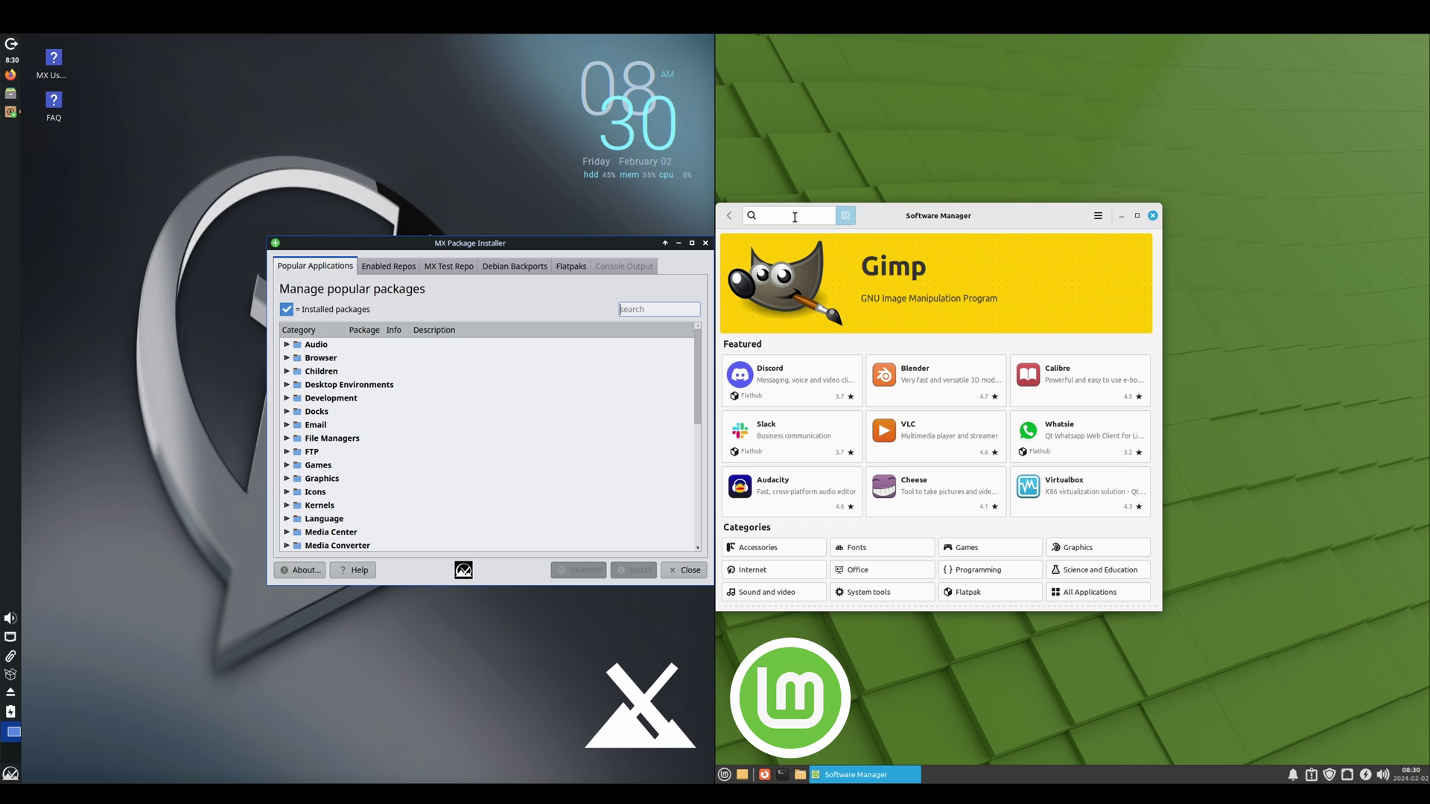
{"action": "type", "text": "inkscape"}
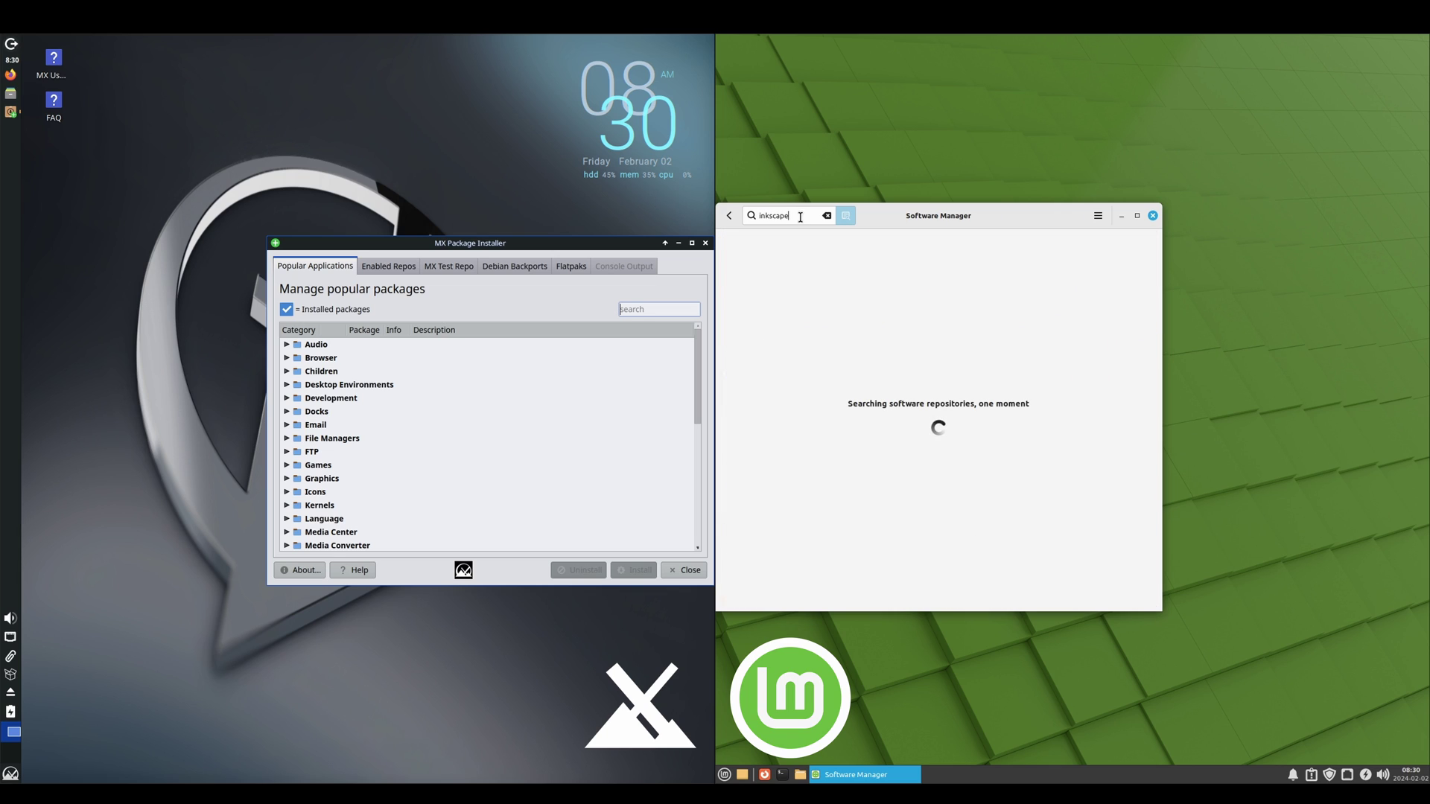
{"action": "left_click", "coordinate": [645, 310]}
Step: Search 'inks' in MX Package Installer, tick Inkscape and start installing it
{"action": "type", "text": "inkscape"}
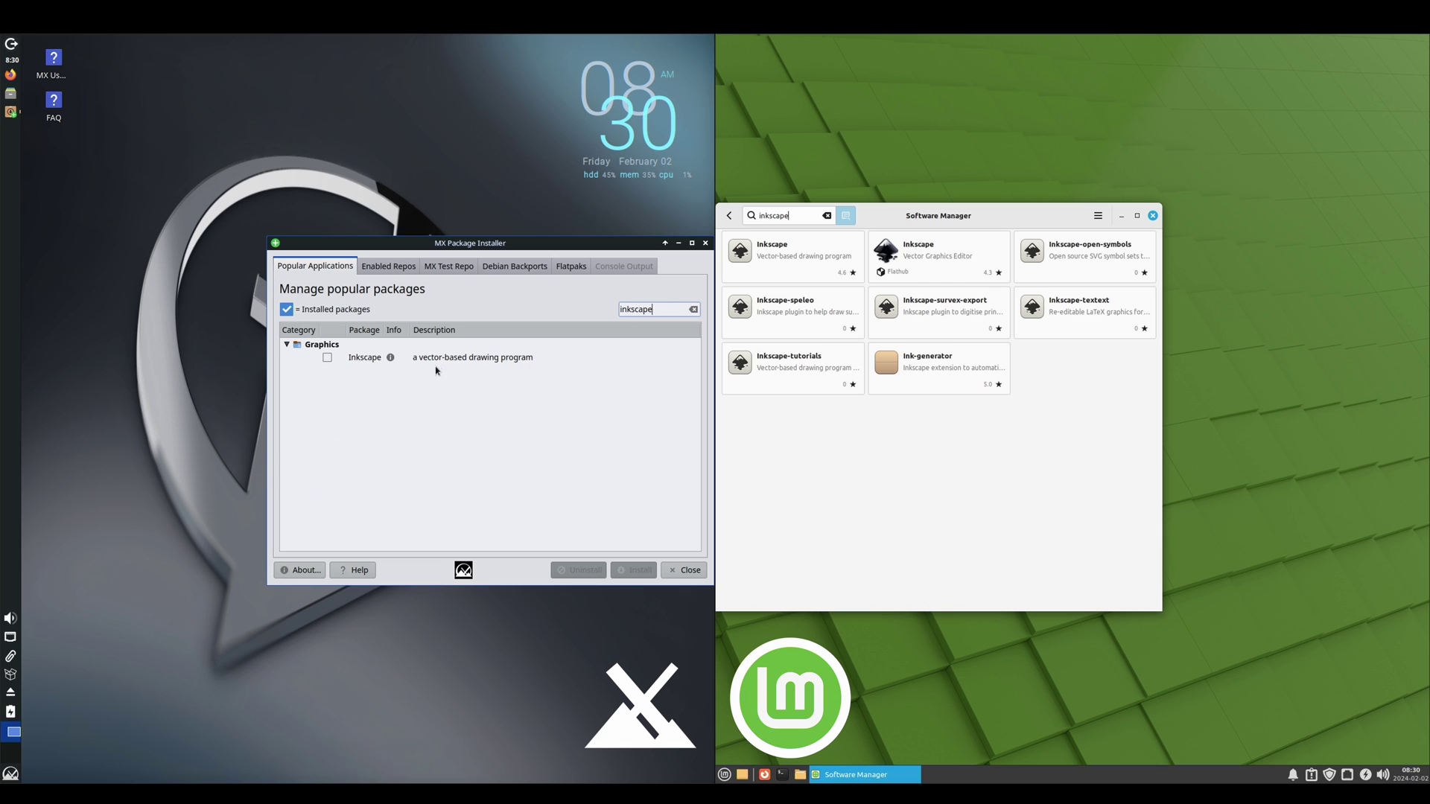
{"action": "left_click", "coordinate": [328, 359]}
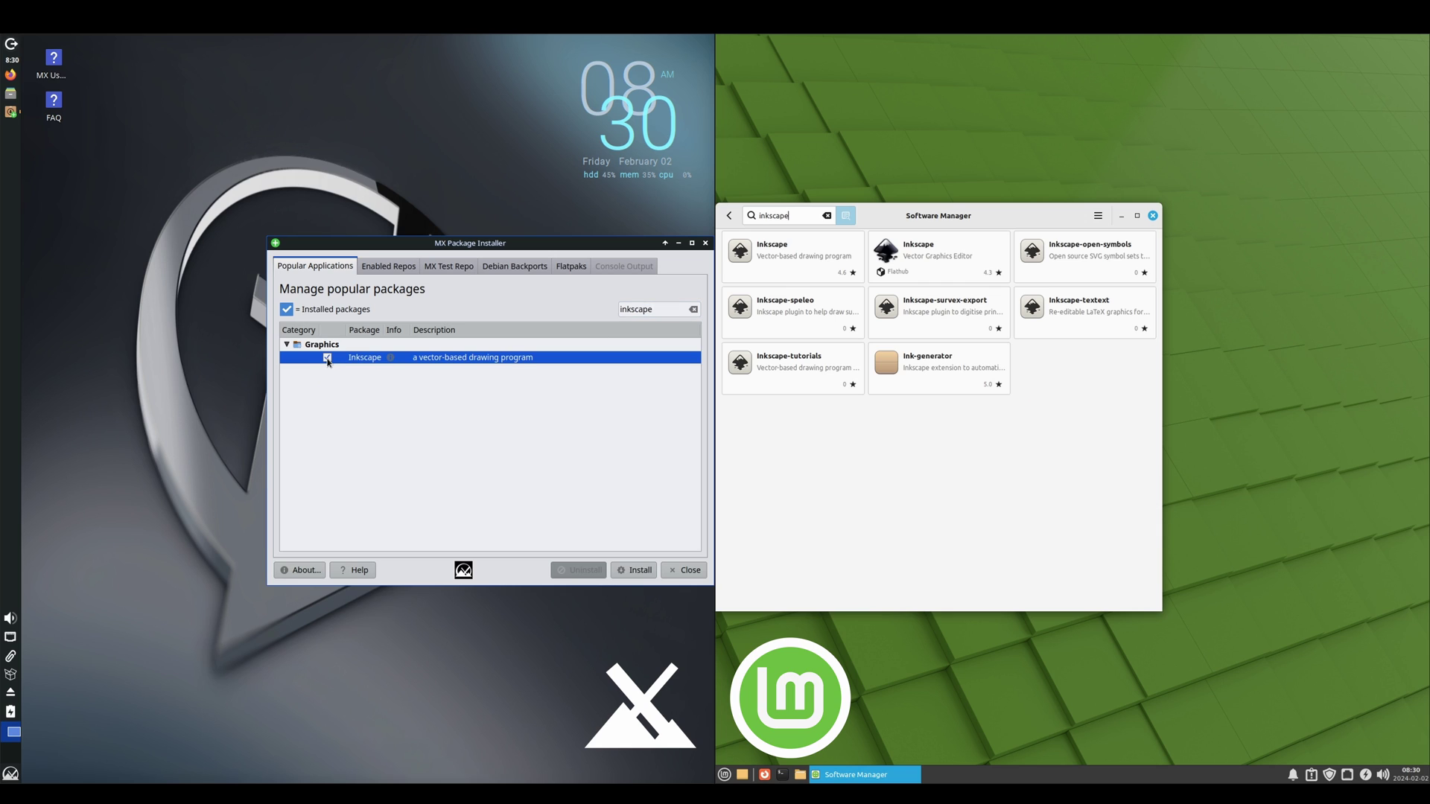
{"action": "left_click", "coordinate": [631, 572]}
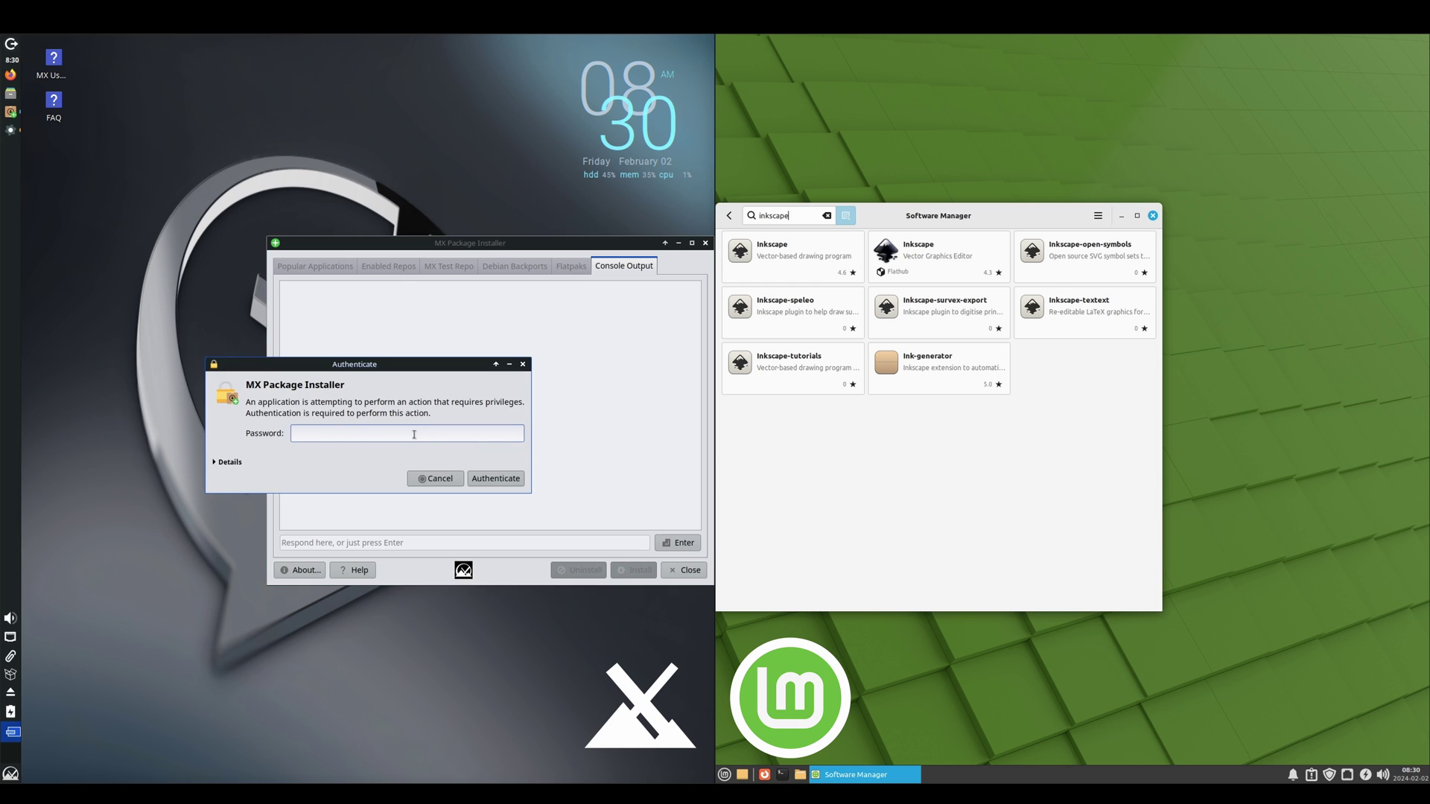
Step: Authenticate both Inkscape installs, accepting Mint's extra dependencies and confirming MX's extra packages
{"action": "key", "text": "Return"}
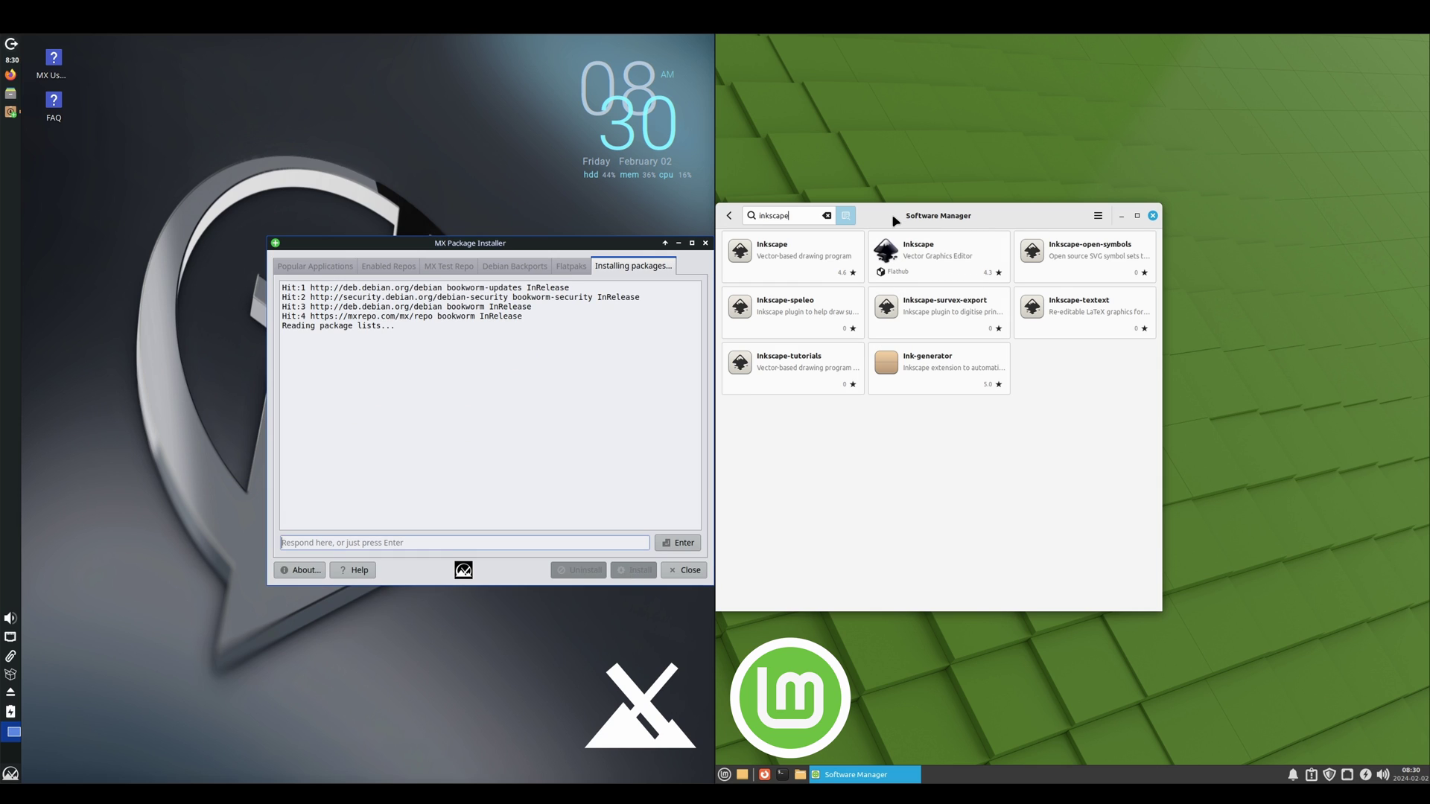
{"action": "left_click", "coordinate": [795, 257]}
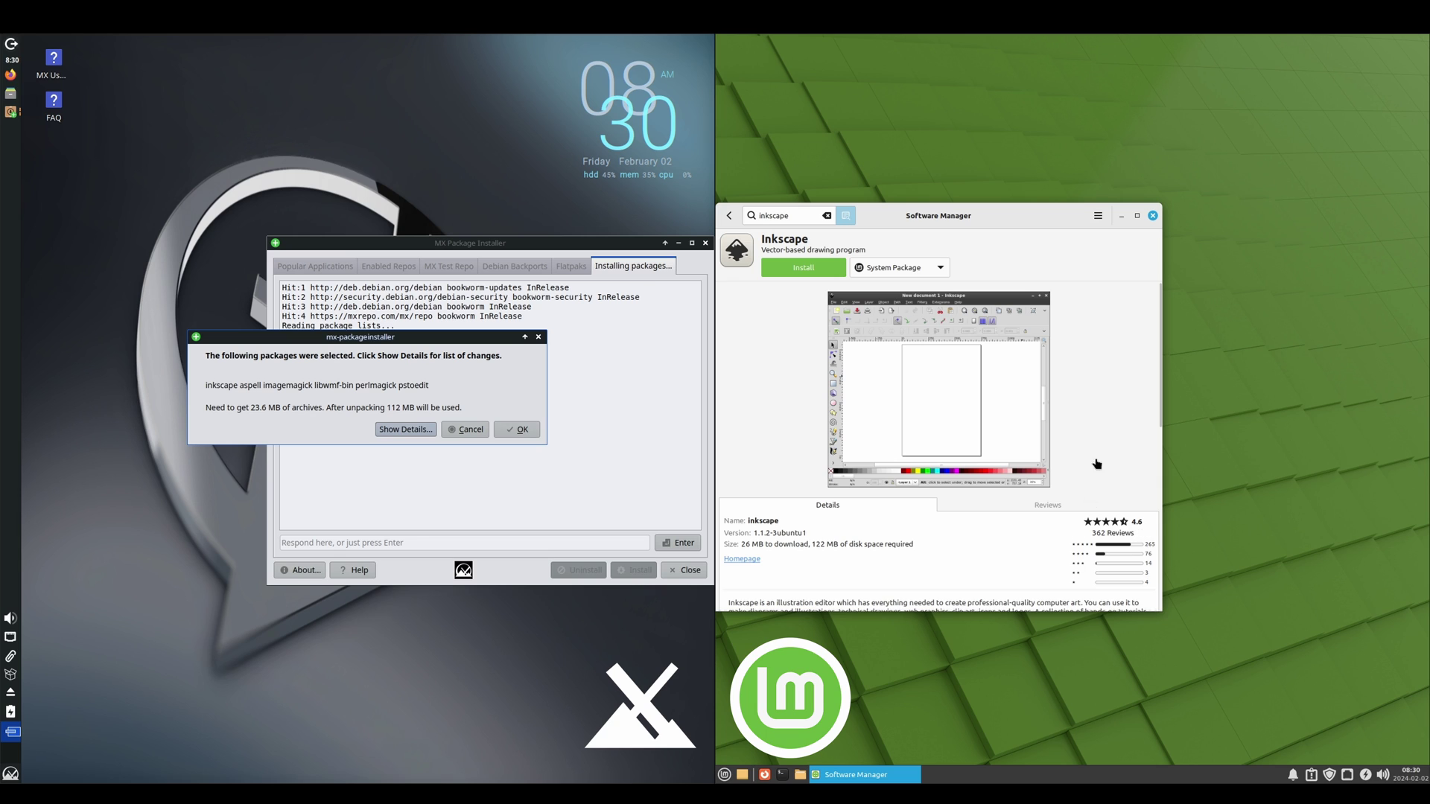
{"action": "left_click_drag", "start_coordinate": [1159, 335], "coordinate": [1188, 310]}
{"action": "left_click", "coordinate": [808, 268]}
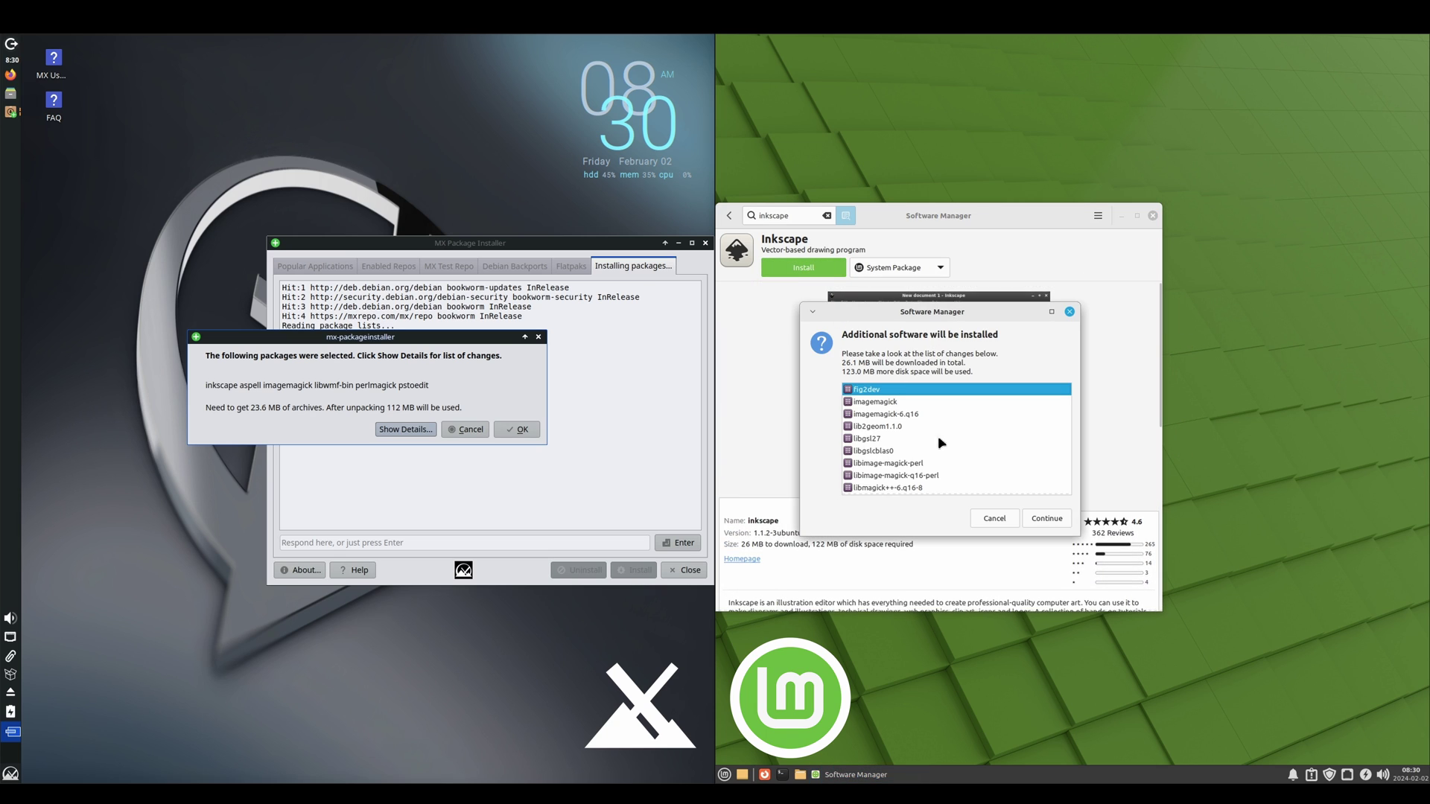
{"action": "left_click", "coordinate": [1054, 522]}
{"action": "type", "text": "•••"}
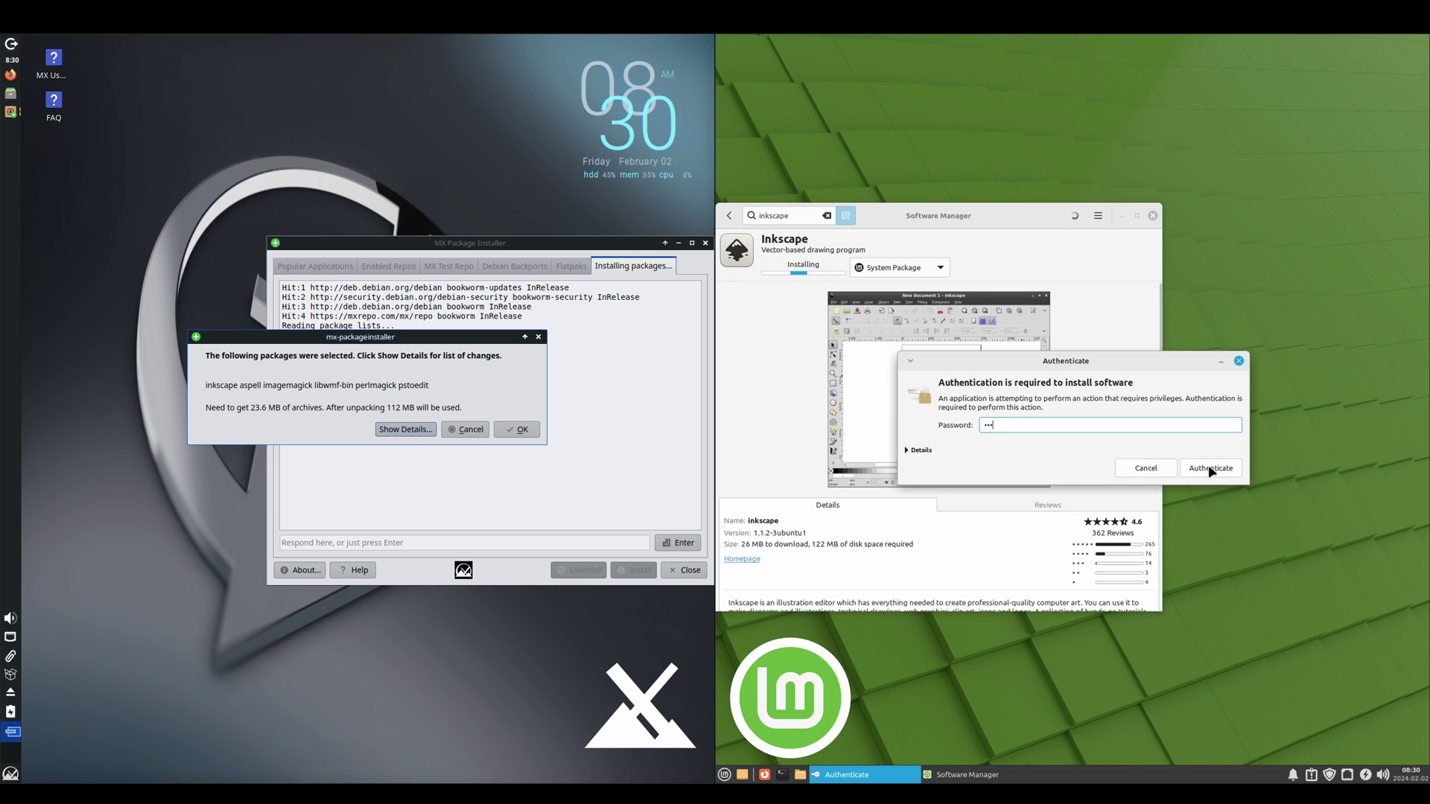
{"action": "left_click", "coordinate": [1209, 467]}
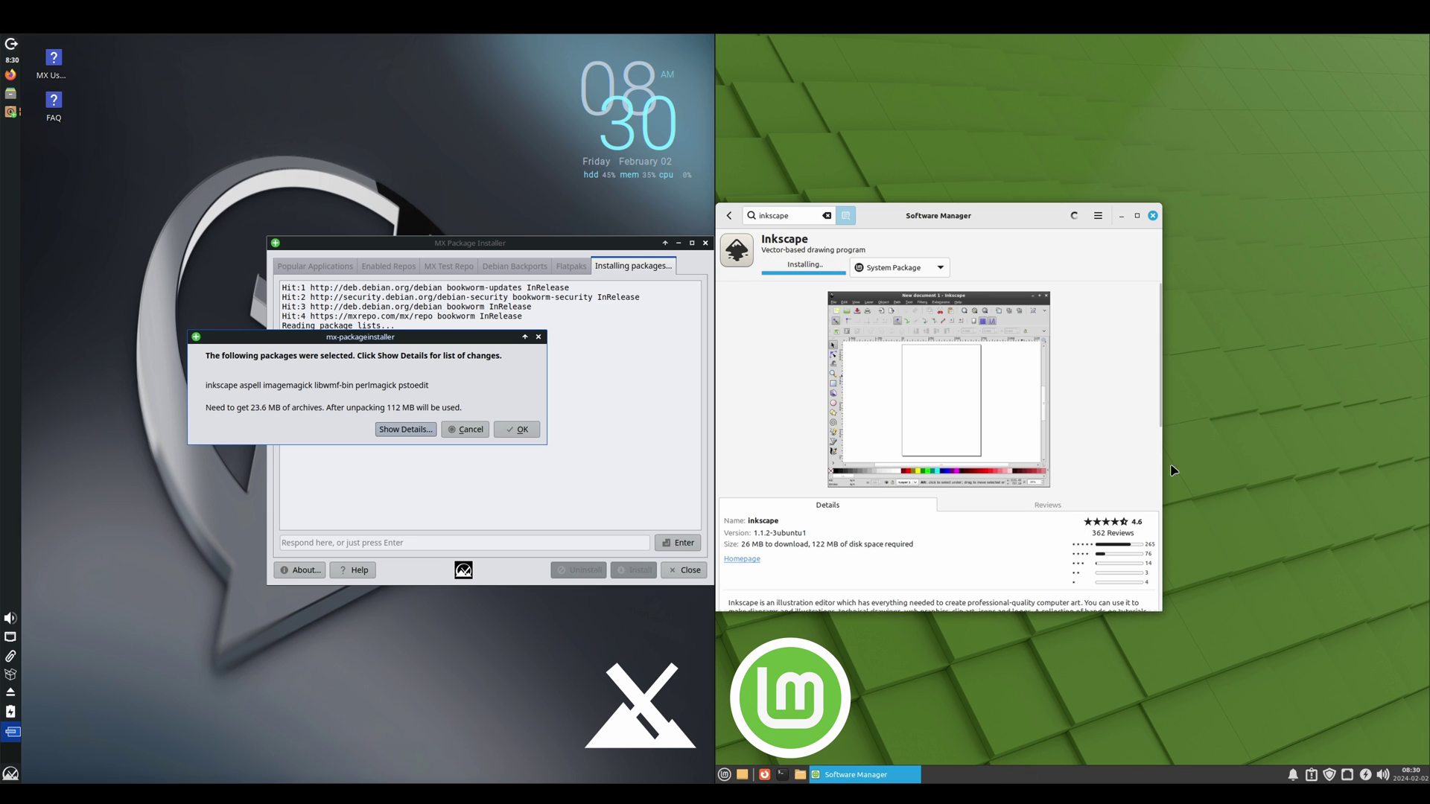
{"action": "left_click", "coordinate": [520, 430]}
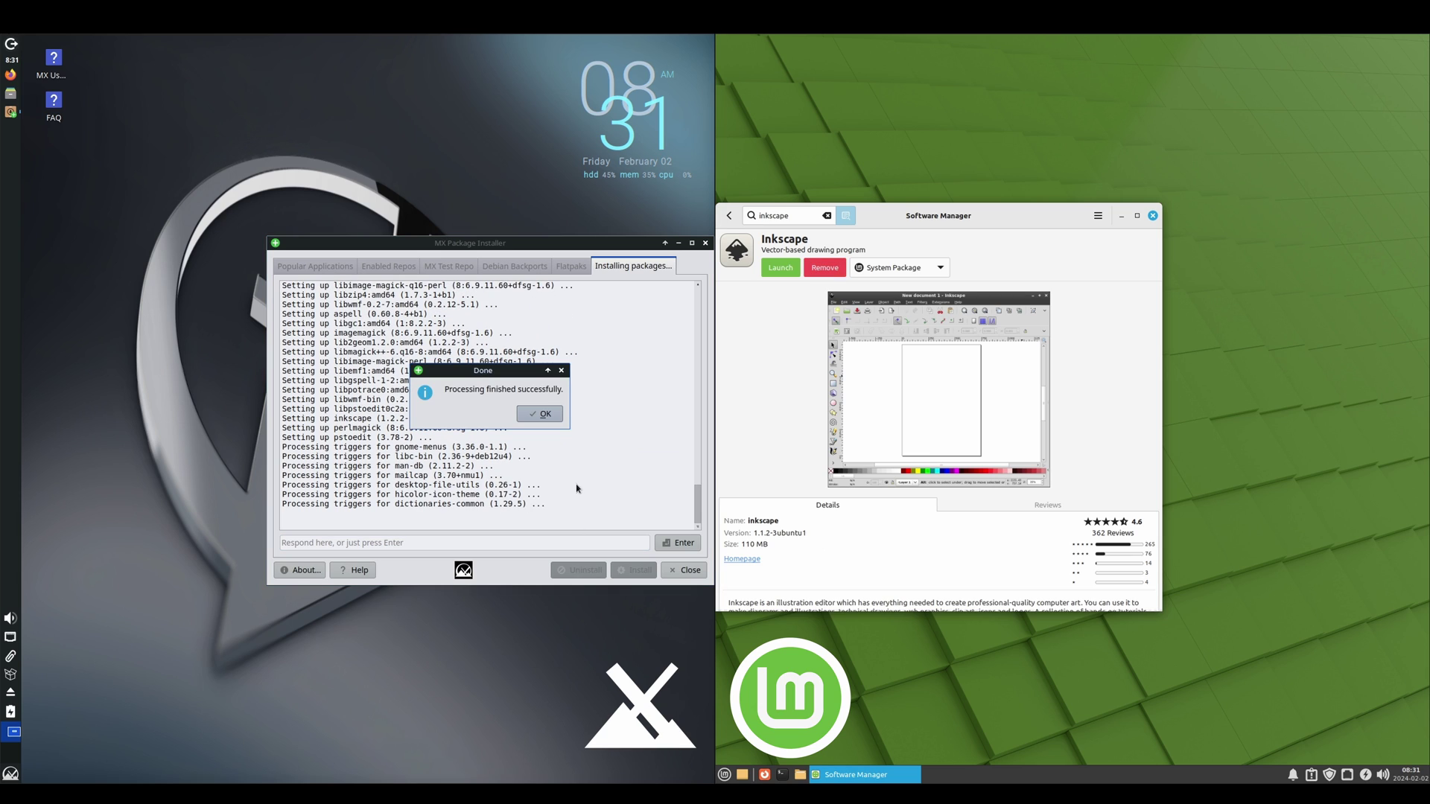
Step: Dismiss the Done notice and close the MX and Mint package installers
{"action": "left_click", "coordinate": [552, 417]}
{"action": "left_click", "coordinate": [700, 570]}
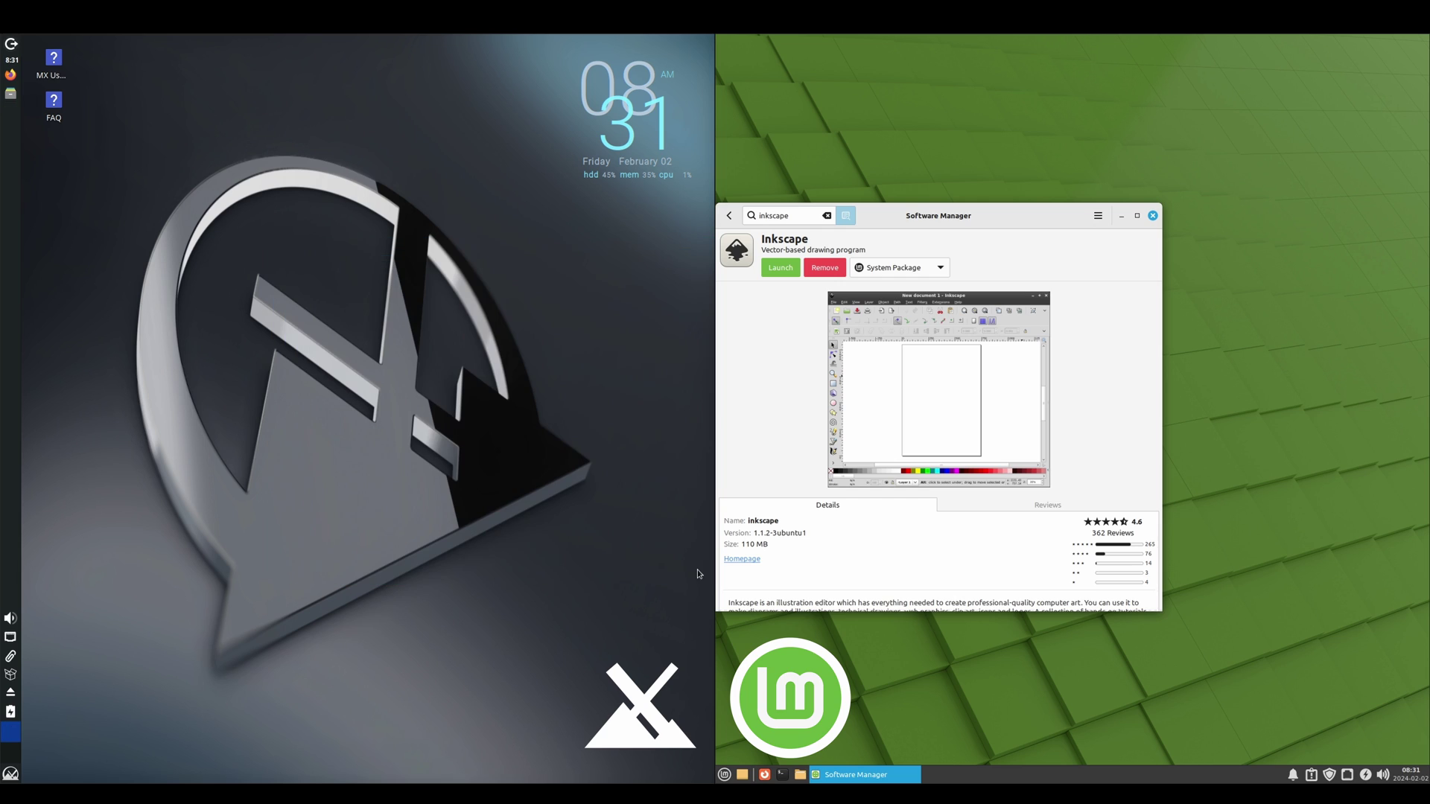
{"action": "left_click", "coordinate": [1153, 217]}
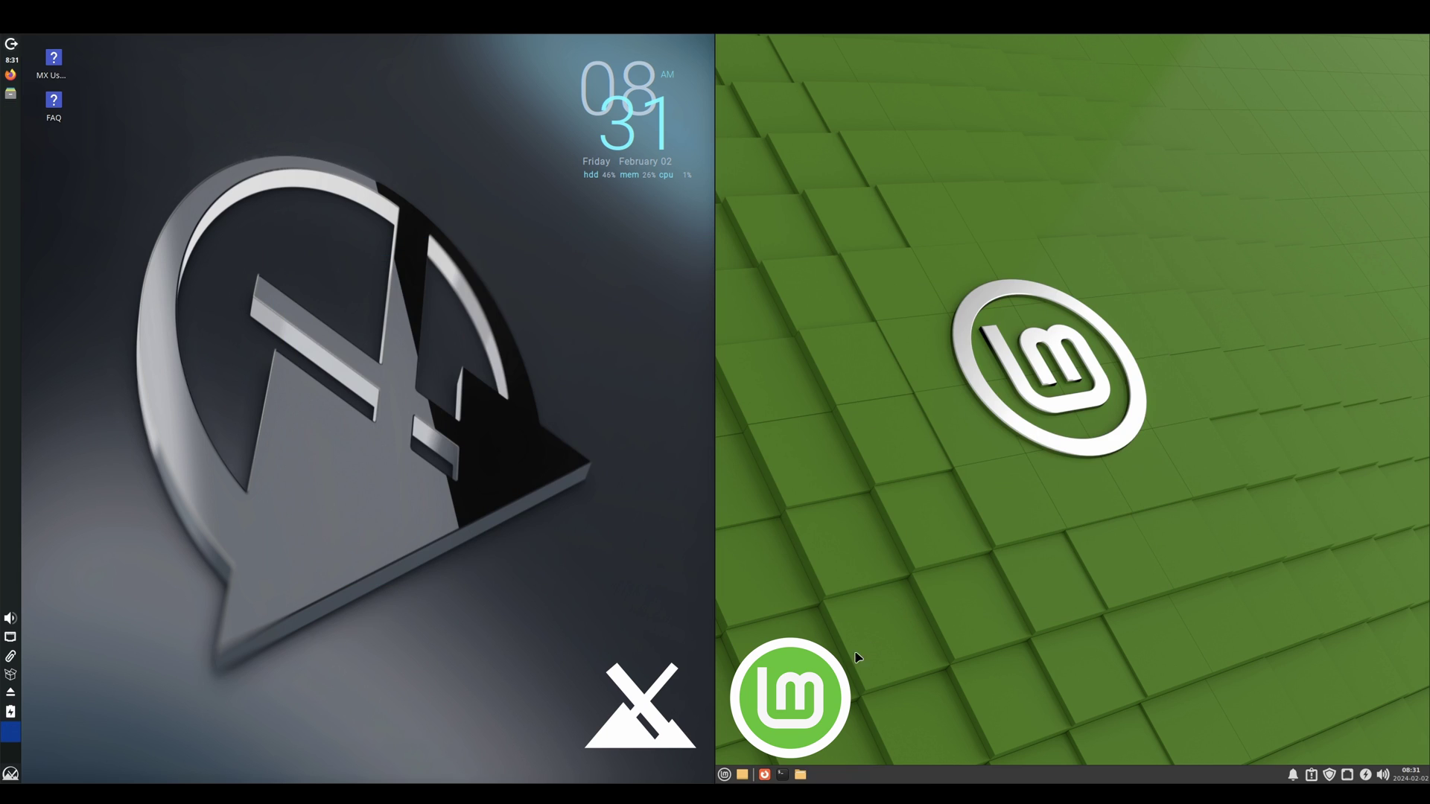
Step: Launch Inkscape from the Mint menu and from a 'inksp' Whisker menu search on MX
{"action": "left_click", "coordinate": [724, 775]}
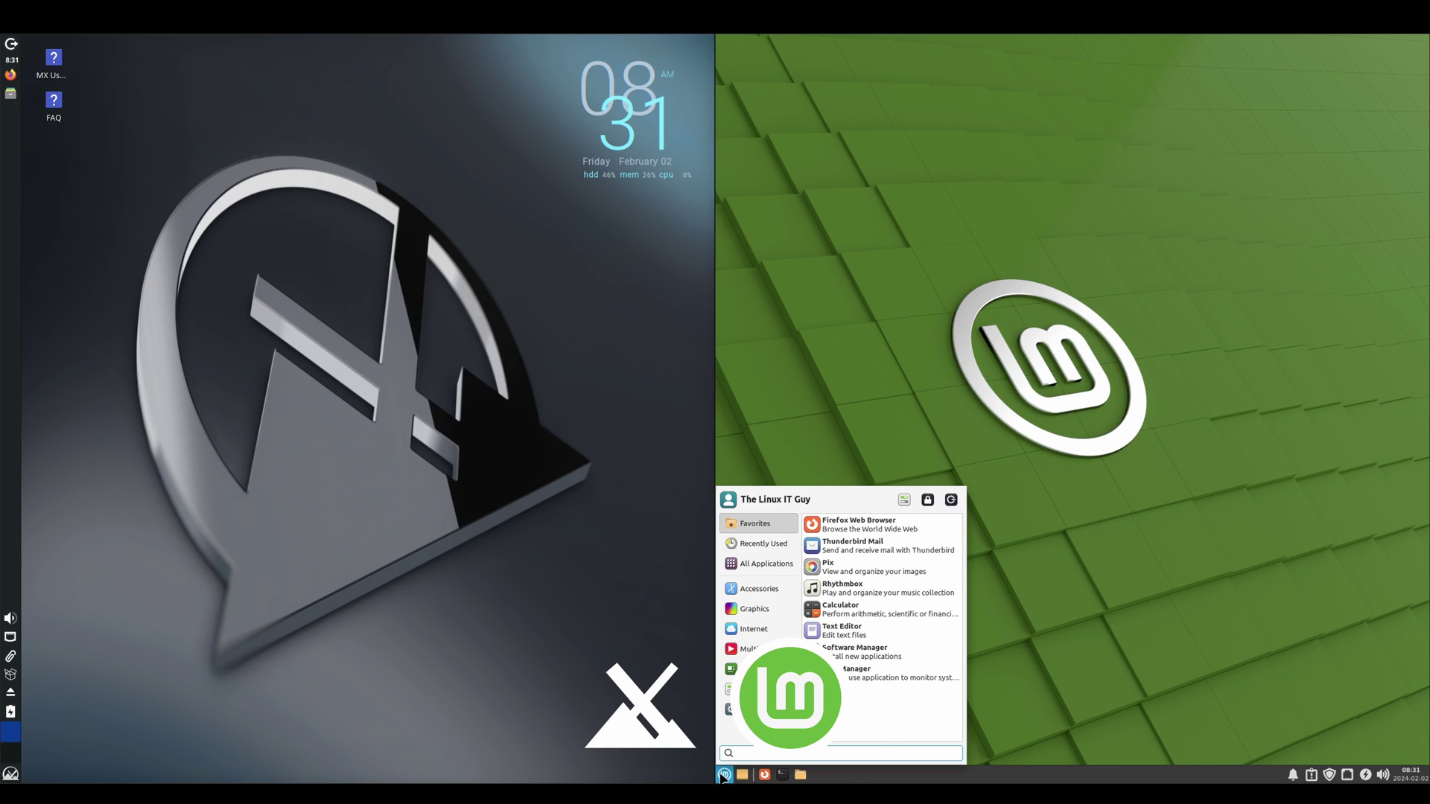
{"action": "left_click", "coordinate": [852, 531]}
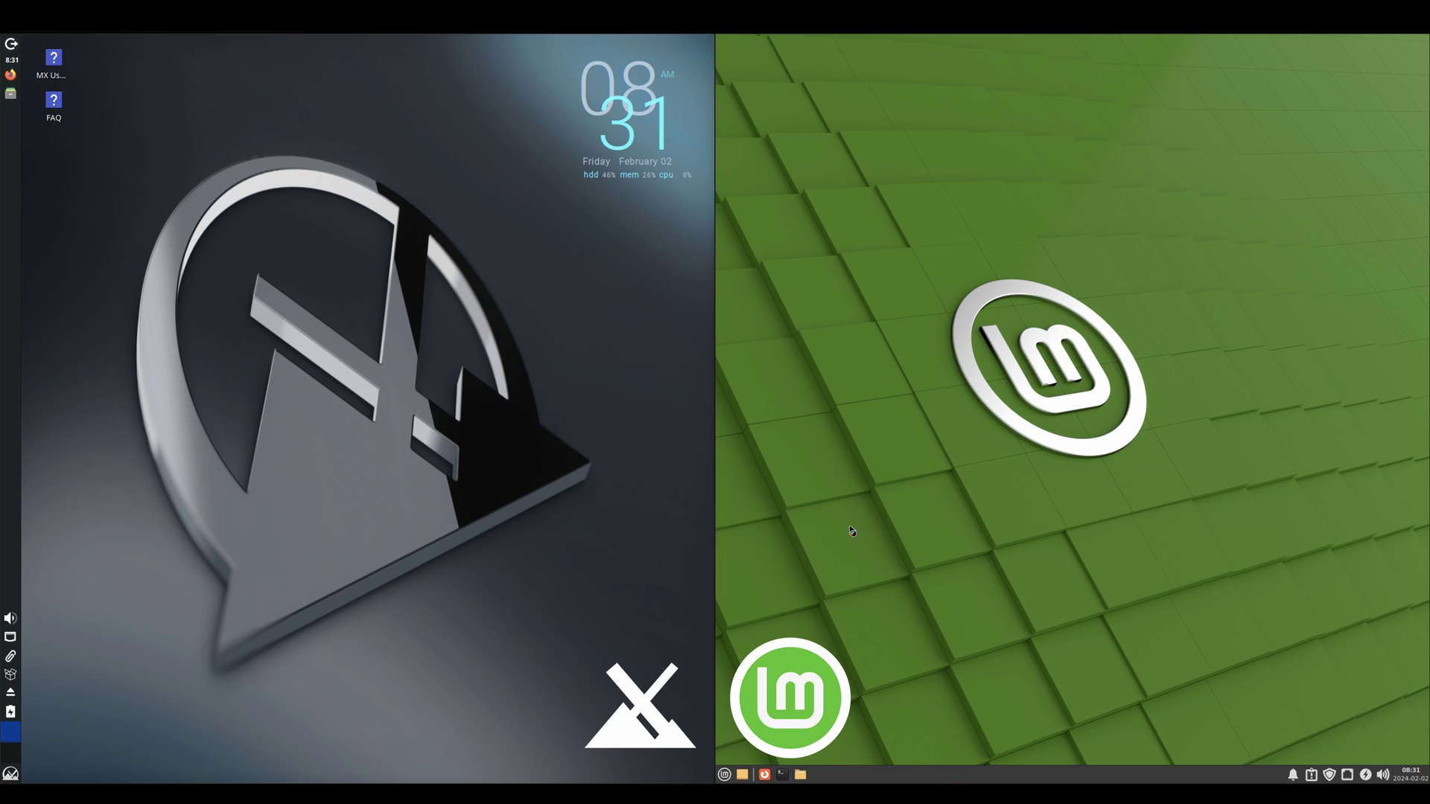
{"action": "left_click", "coordinate": [10, 773]}
{"action": "type", "text": "inksp"}
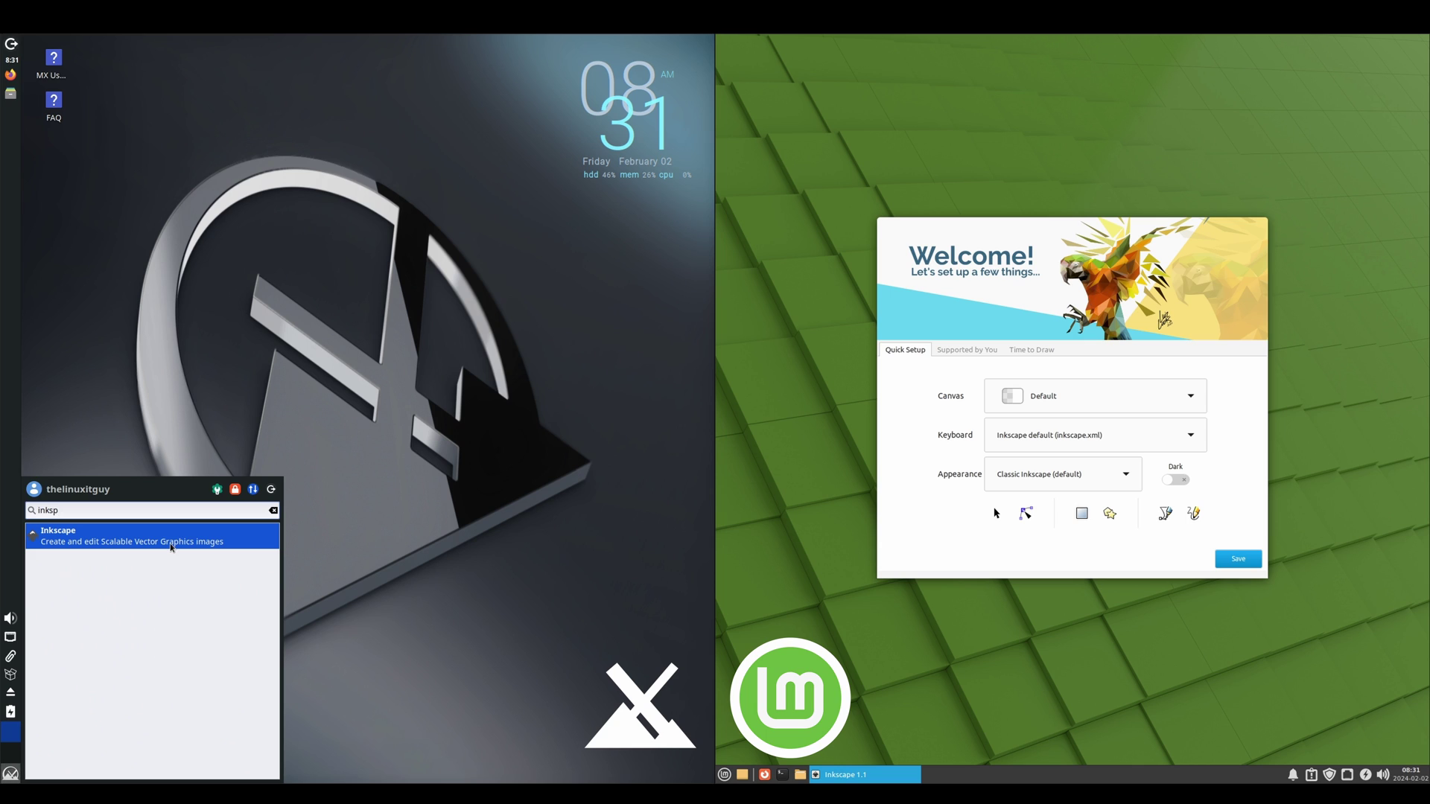
{"action": "key", "text": "Return"}
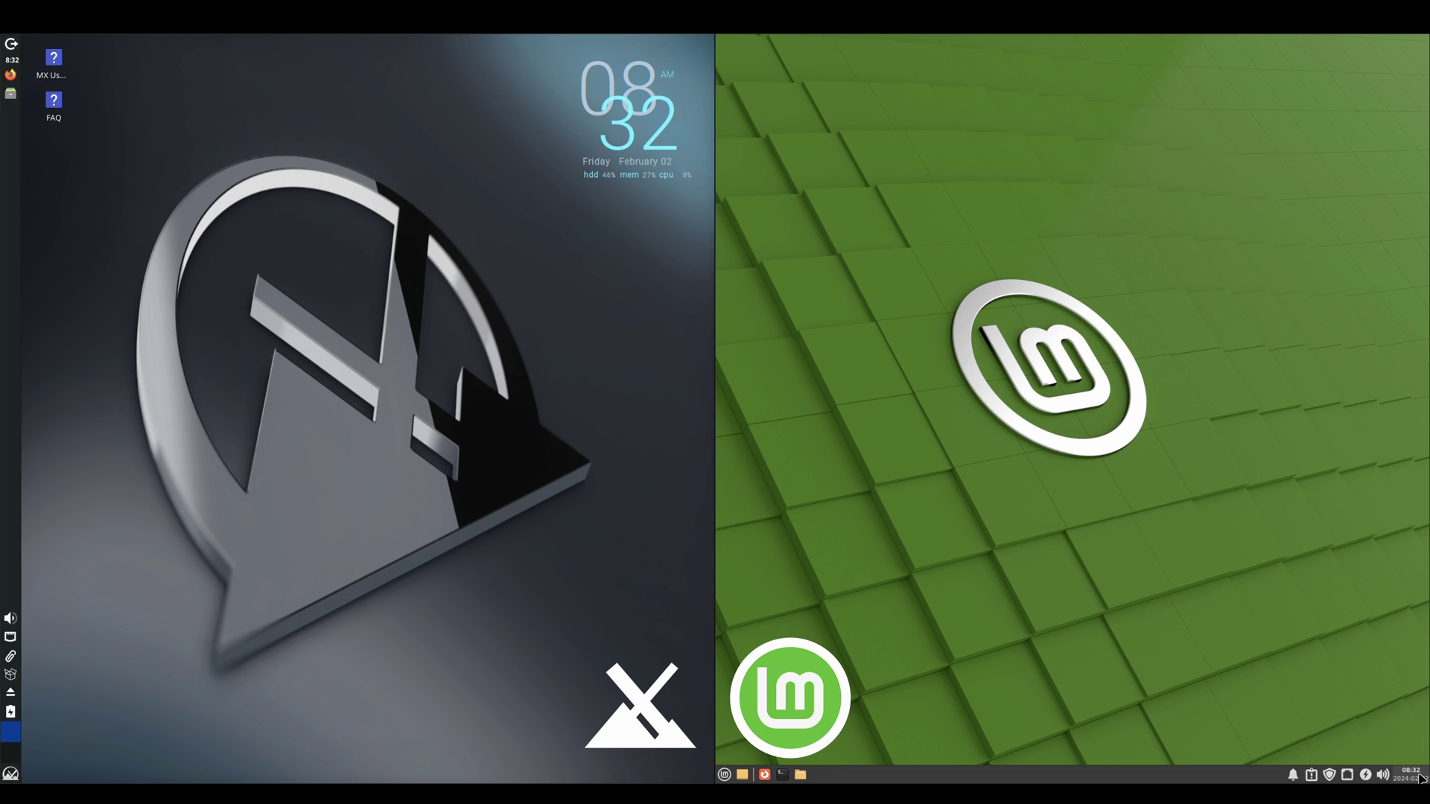
{"action": "left_click", "coordinate": [1410, 779]}
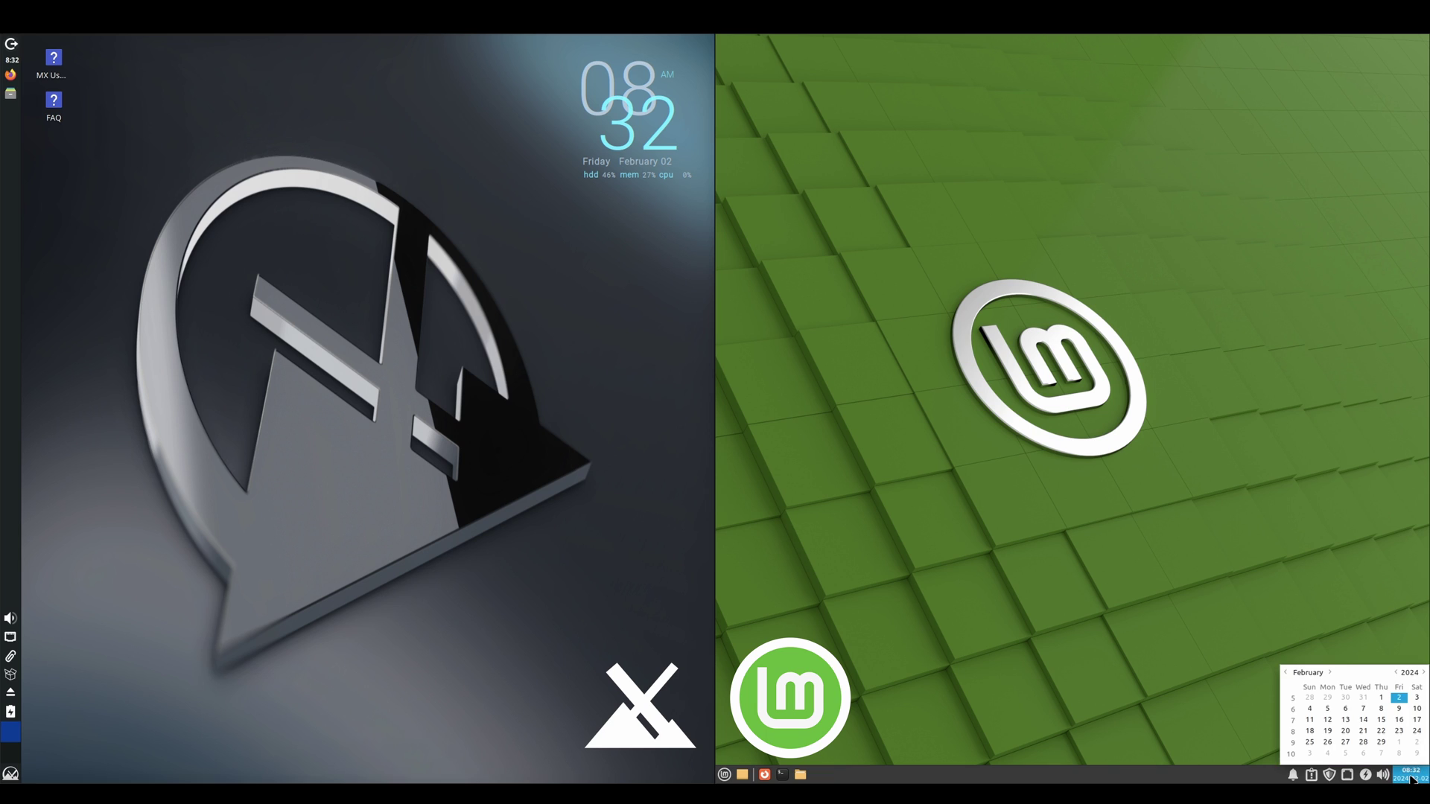
{"action": "left_click", "coordinate": [1410, 779]}
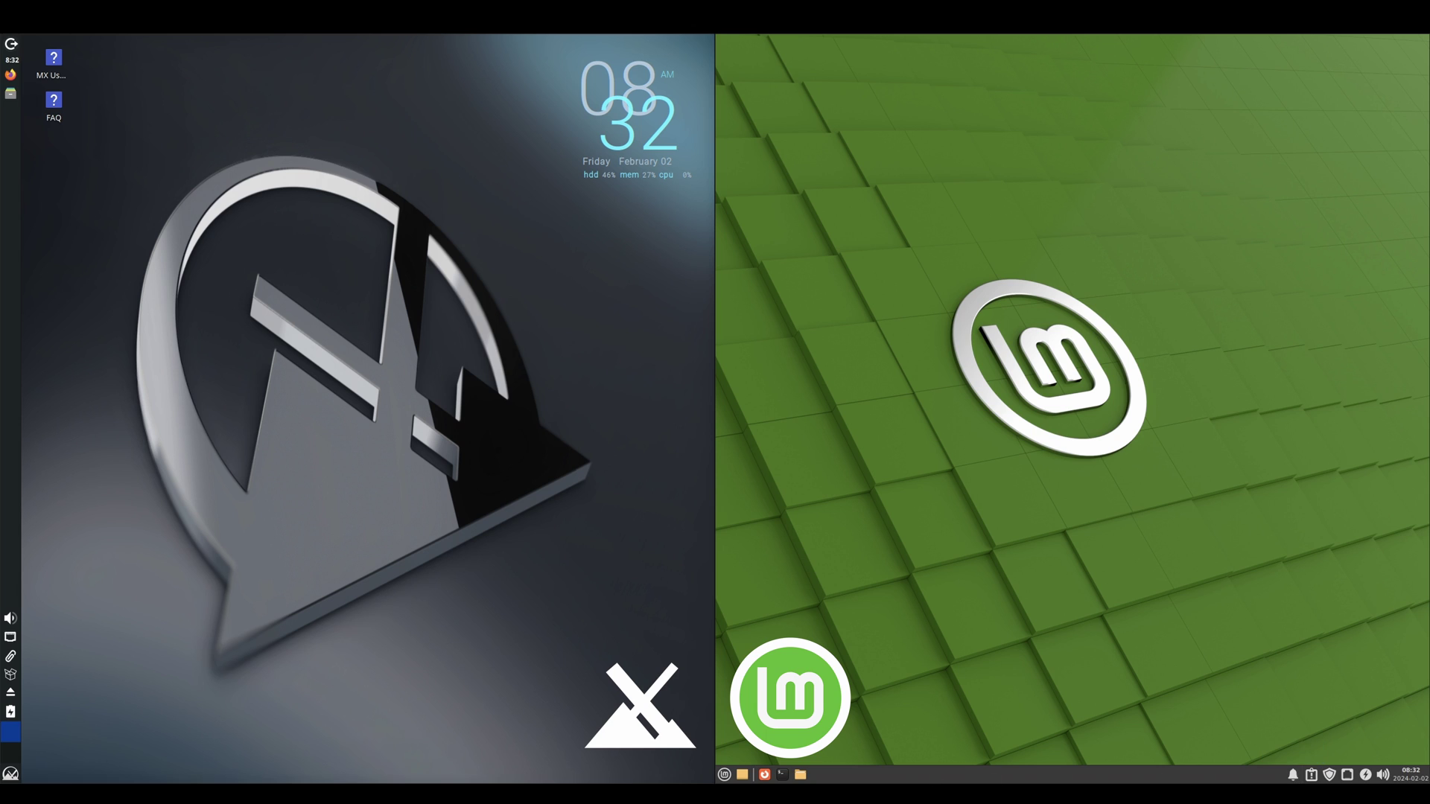
{"action": "left_click", "coordinate": [725, 776]}
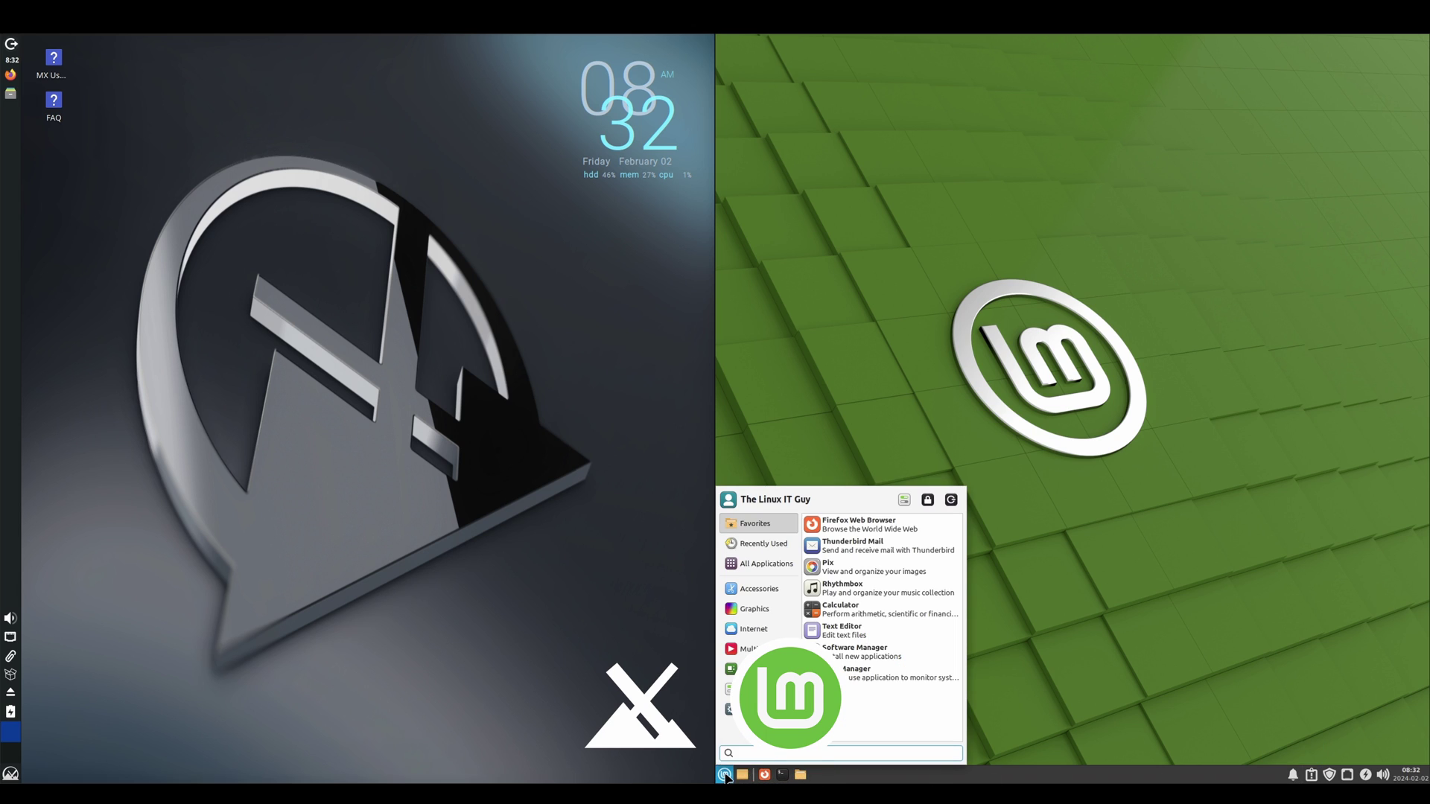
{"action": "left_click", "coordinate": [725, 776]}
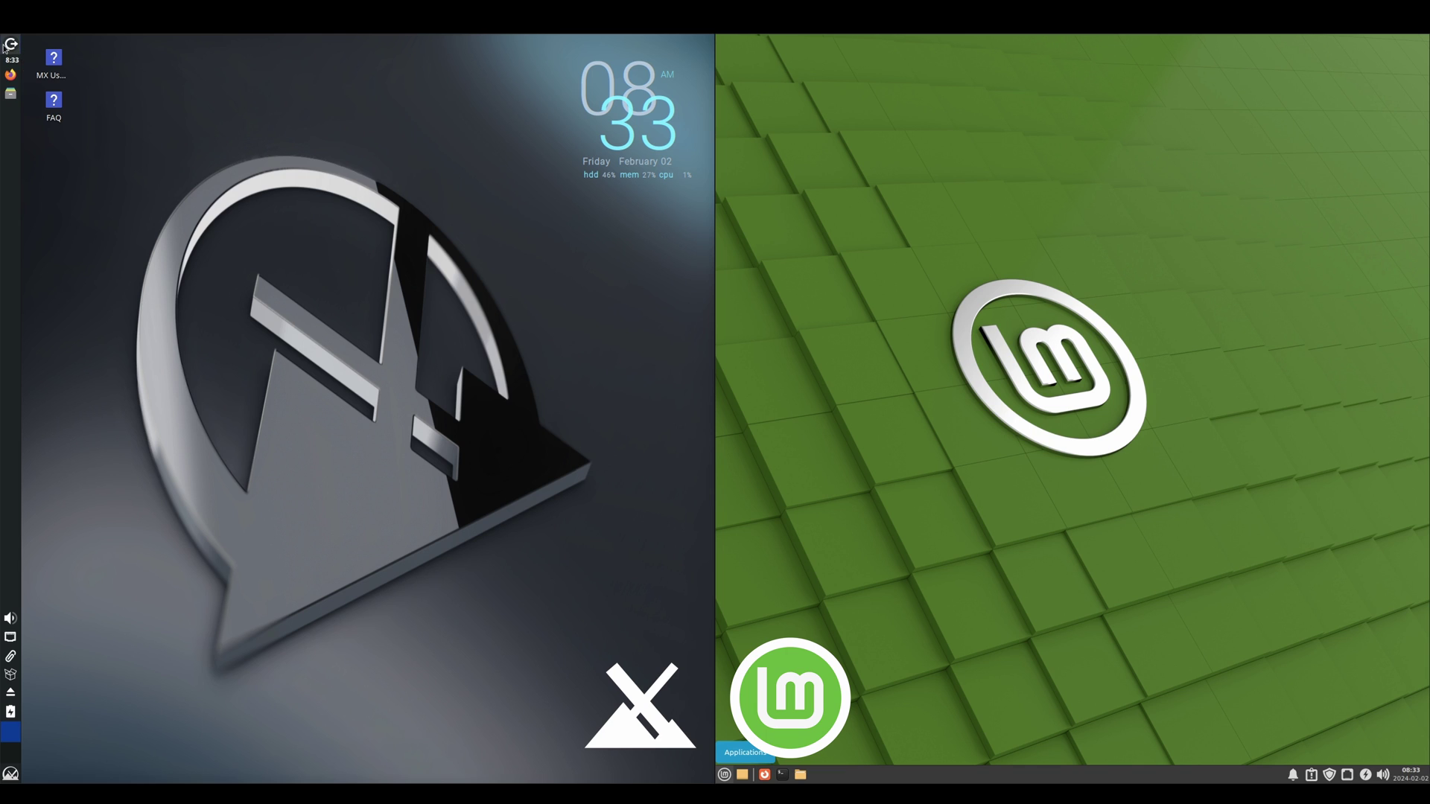
Step: Cancel the MX log out dialog and open the Whisker applications menu
{"action": "left_click", "coordinate": [11, 45]}
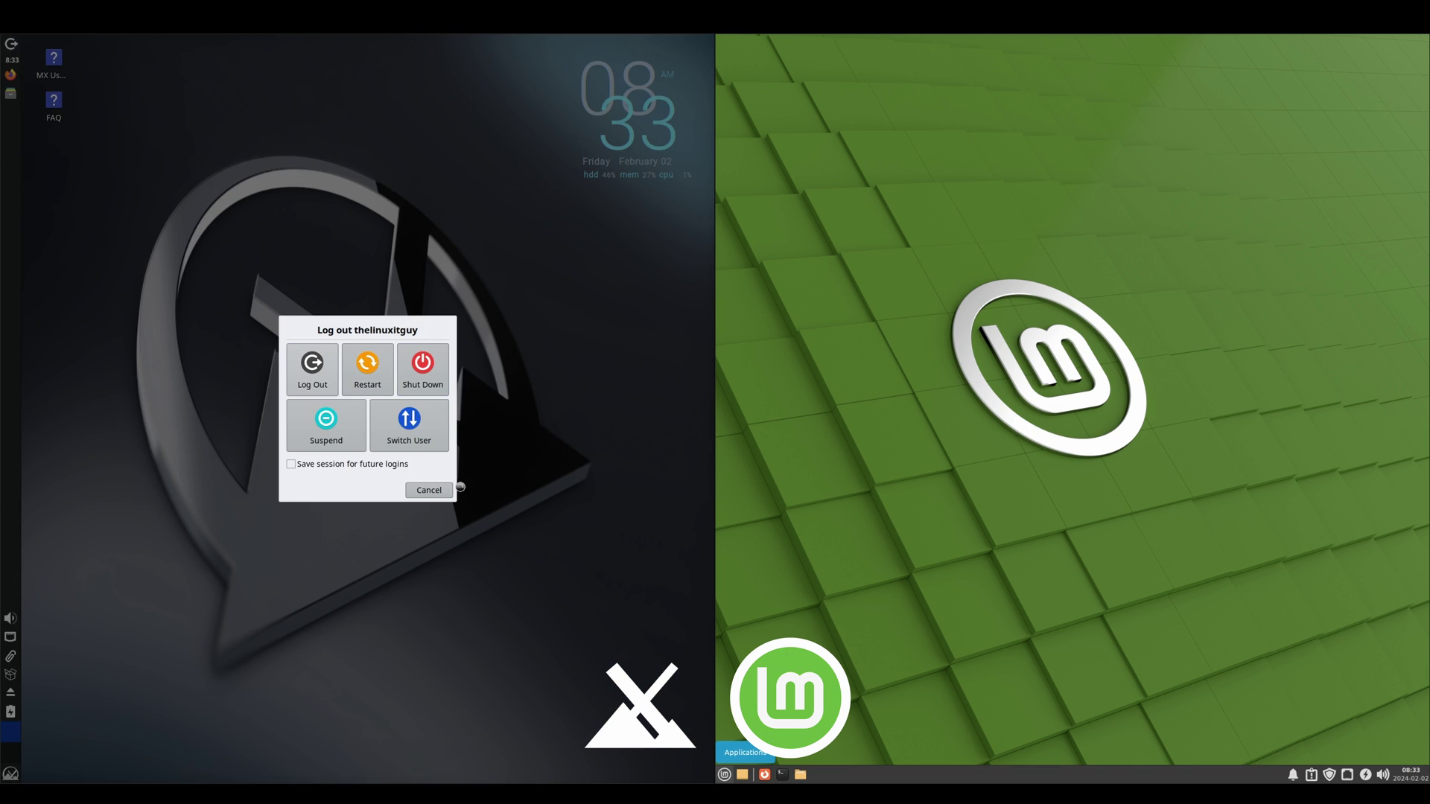
{"action": "left_click", "coordinate": [435, 492]}
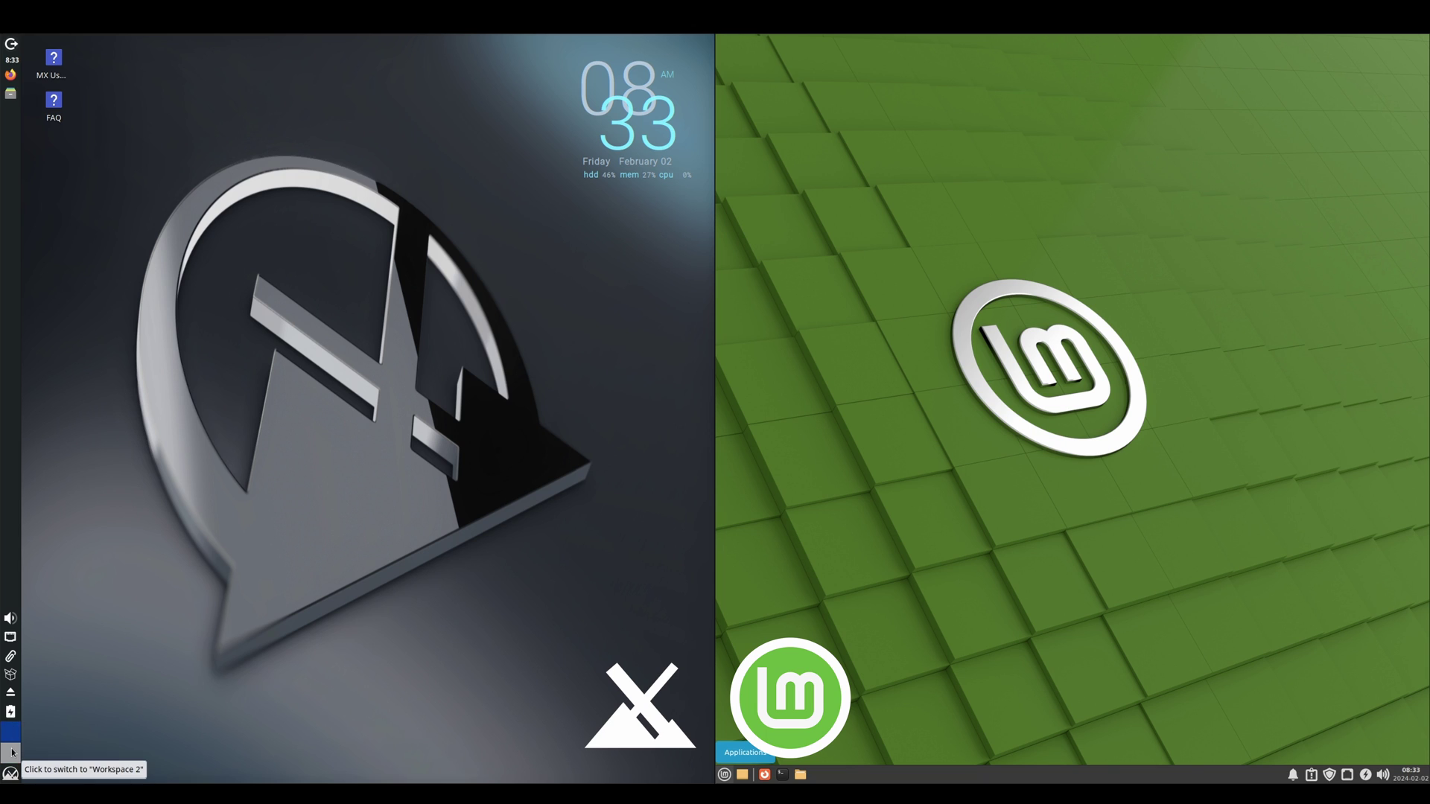
{"action": "left_click", "coordinate": [11, 774]}
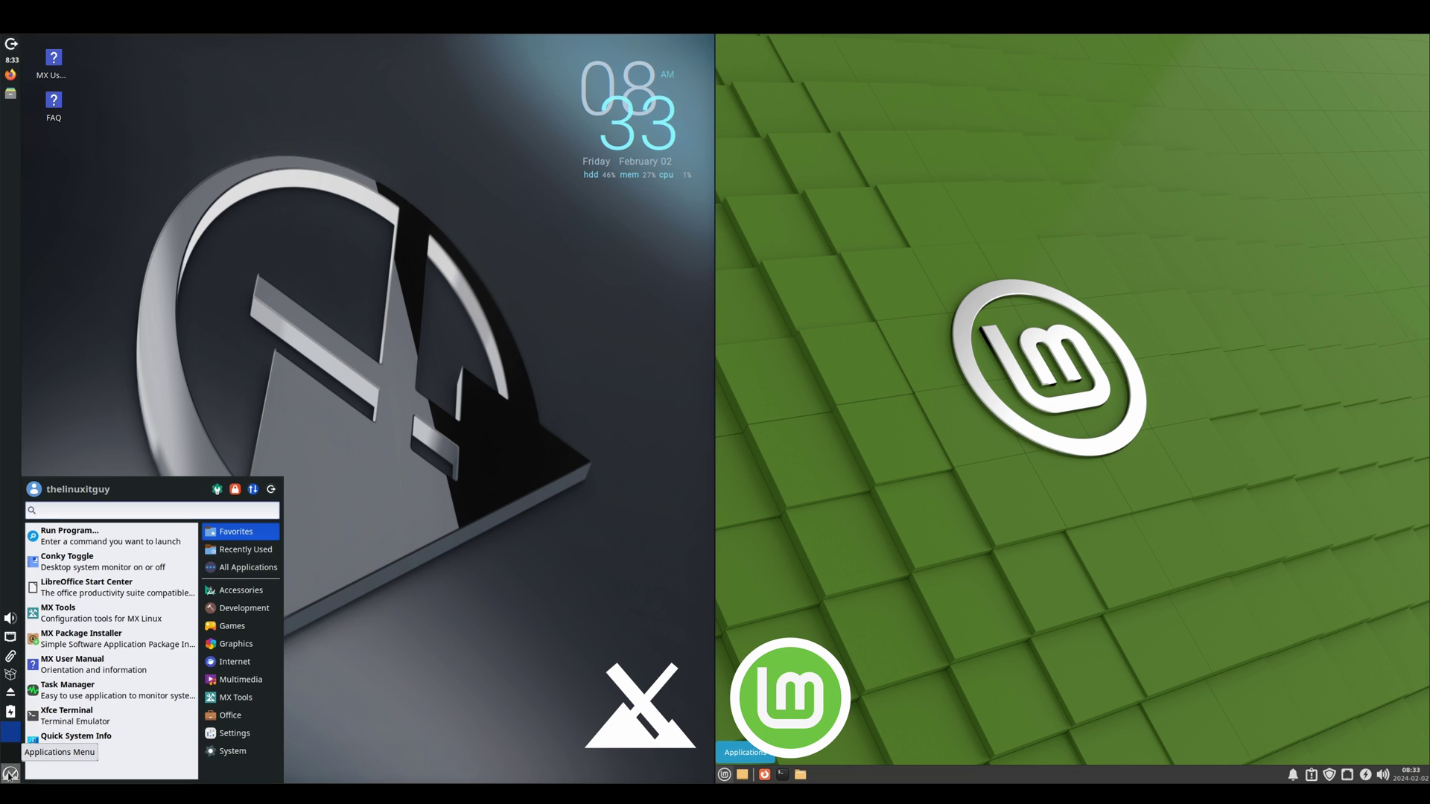
Step: Close the MX Whisker applications menu
{"action": "left_click", "coordinate": [10, 774]}
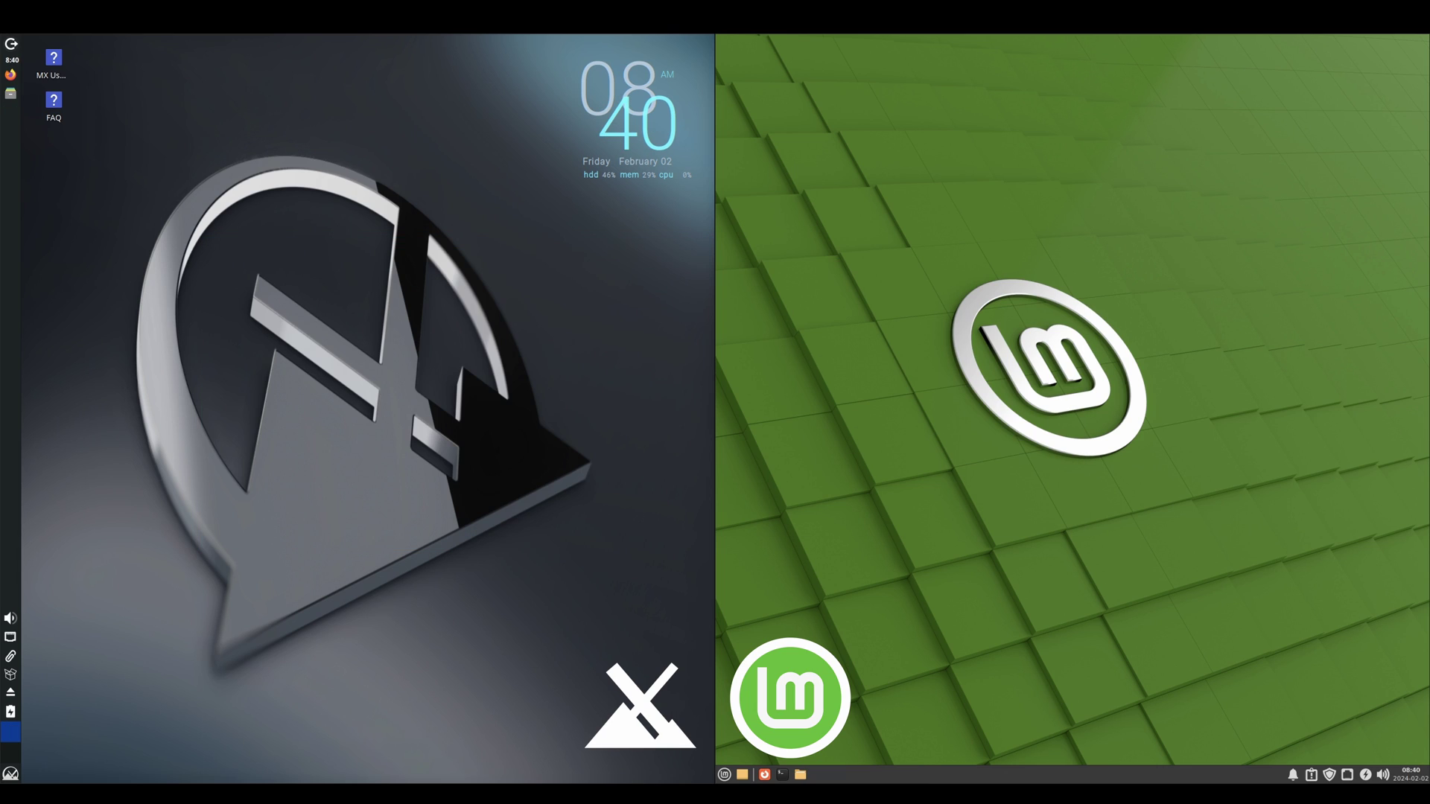
Step: Open Desktop Settings on both desktops and maximize Mint's window
{"action": "right_click", "coordinate": [501, 403]}
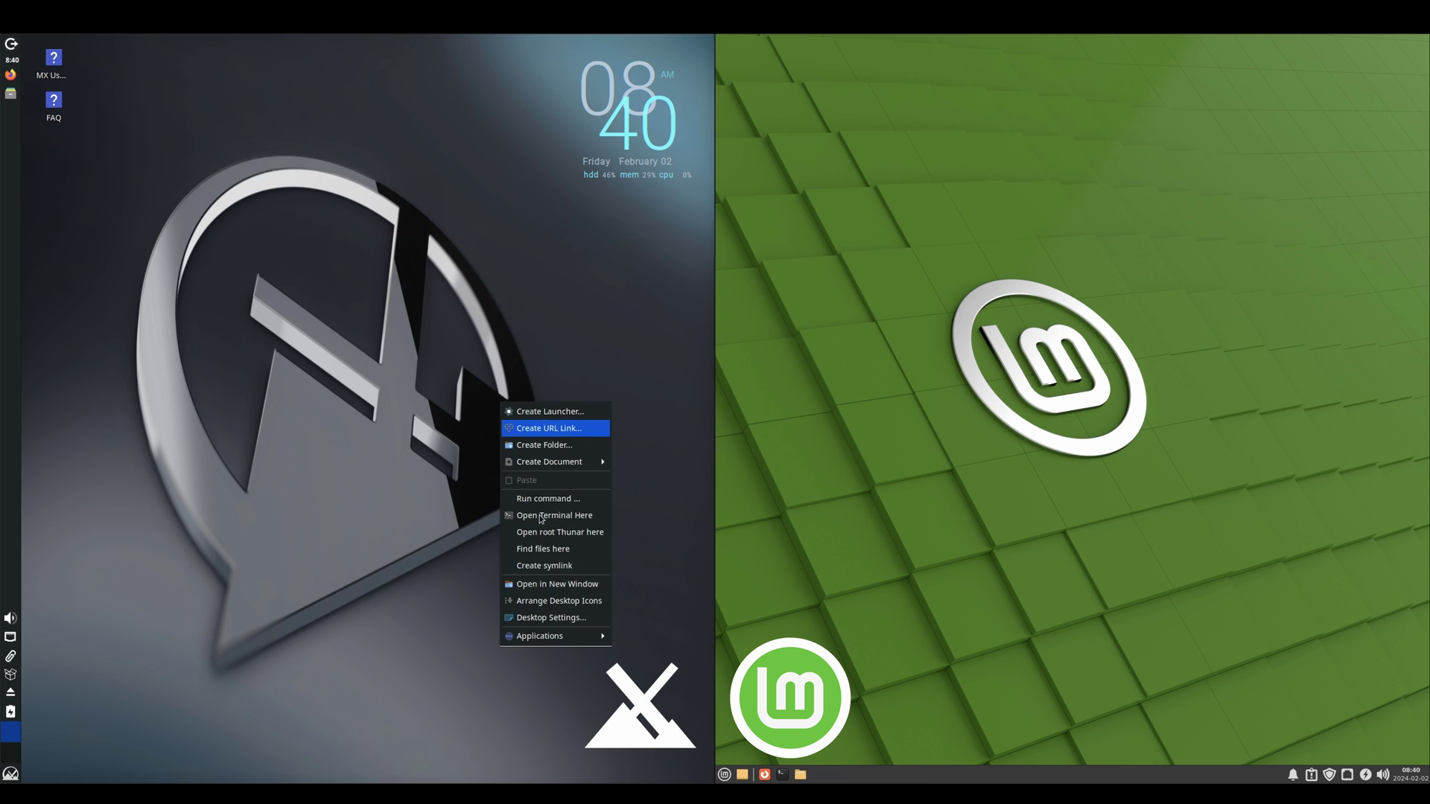
{"action": "left_click", "coordinate": [541, 614]}
{"action": "right_click", "coordinate": [780, 418]}
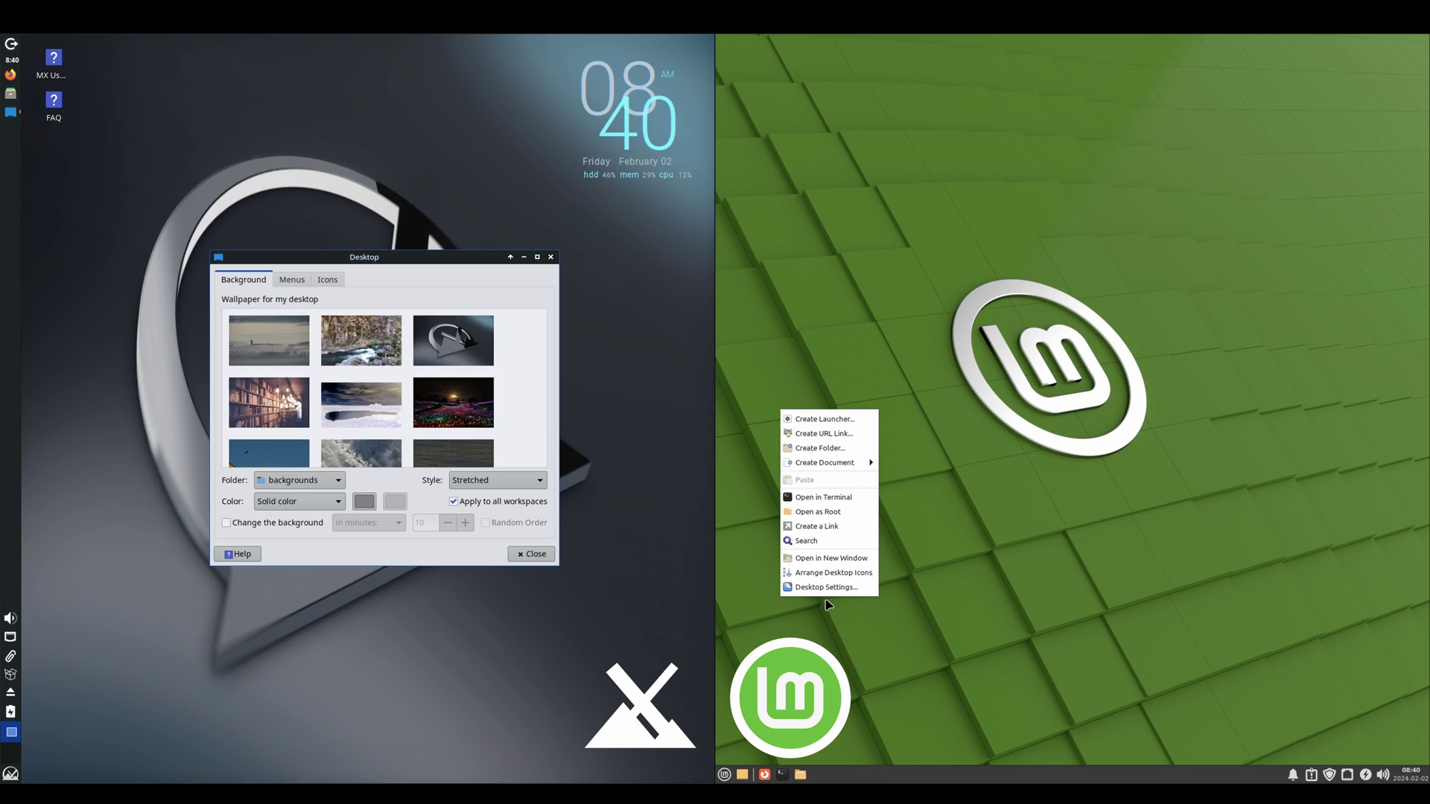
{"action": "left_click", "coordinate": [831, 589]}
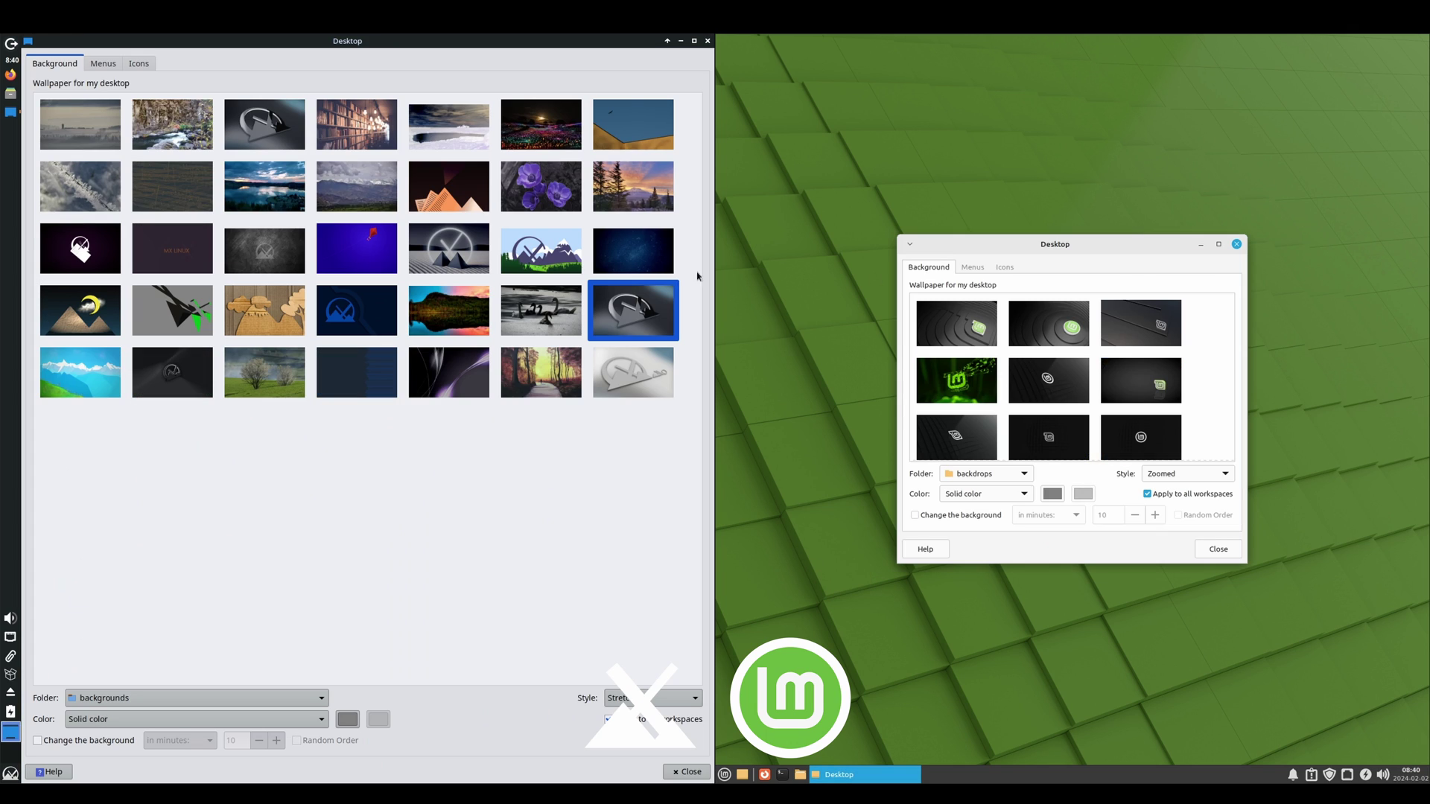
{"action": "left_click", "coordinate": [1220, 245]}
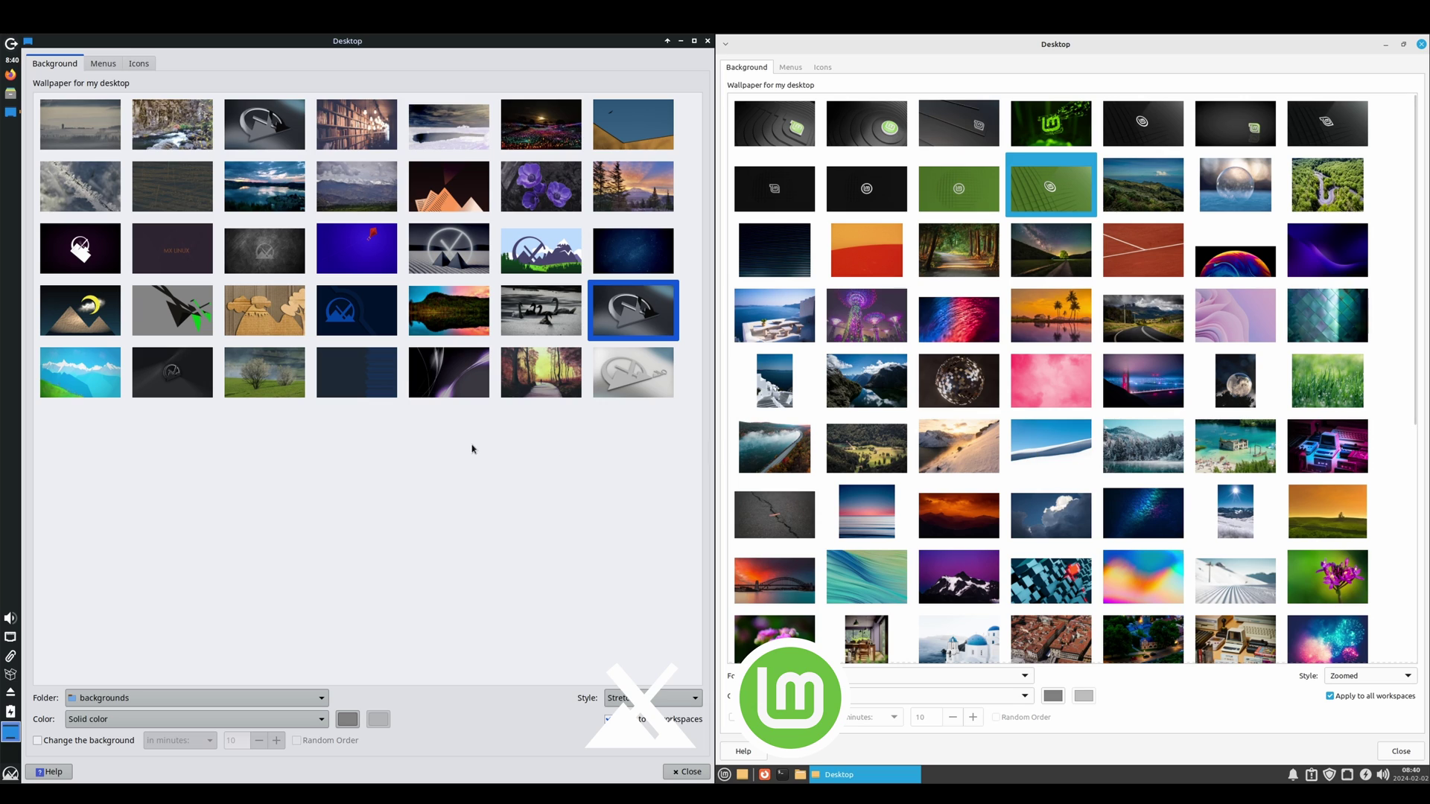
Step: Apply the dark-blue MX logo wallpaper on MX and close both Desktop Settings windows
{"action": "left_click", "coordinate": [362, 310]}
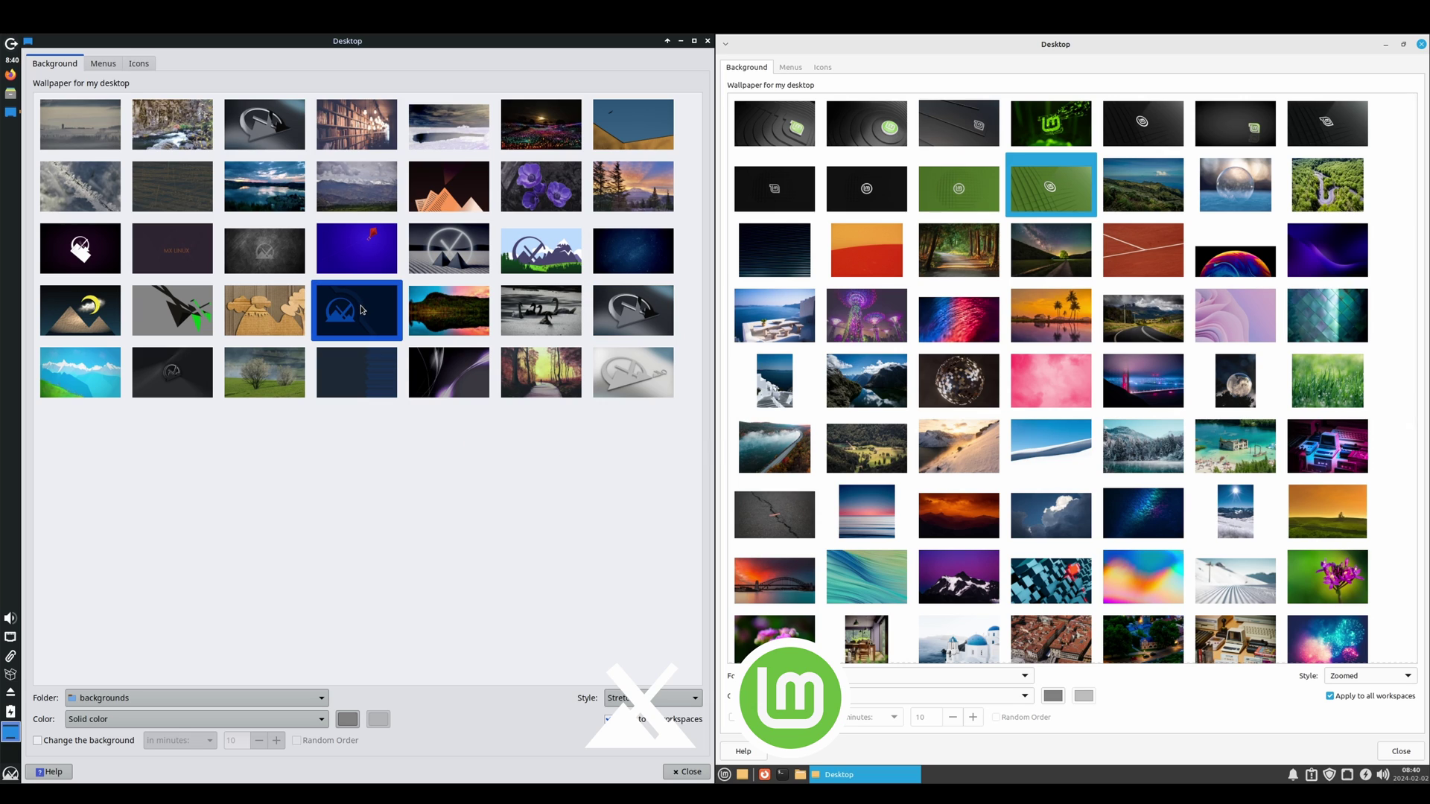
{"action": "left_click", "coordinate": [681, 772]}
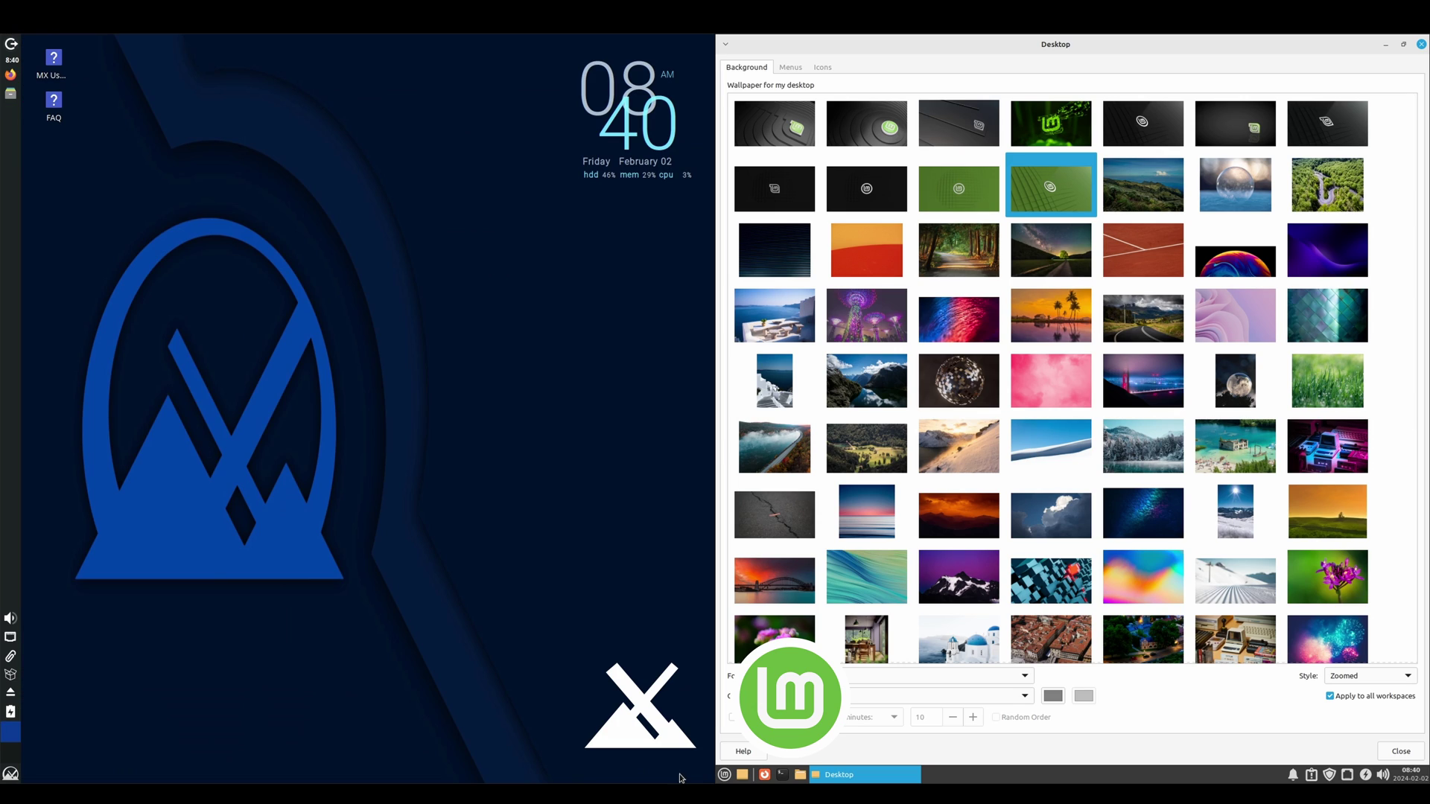
{"action": "left_click", "coordinate": [1413, 755]}
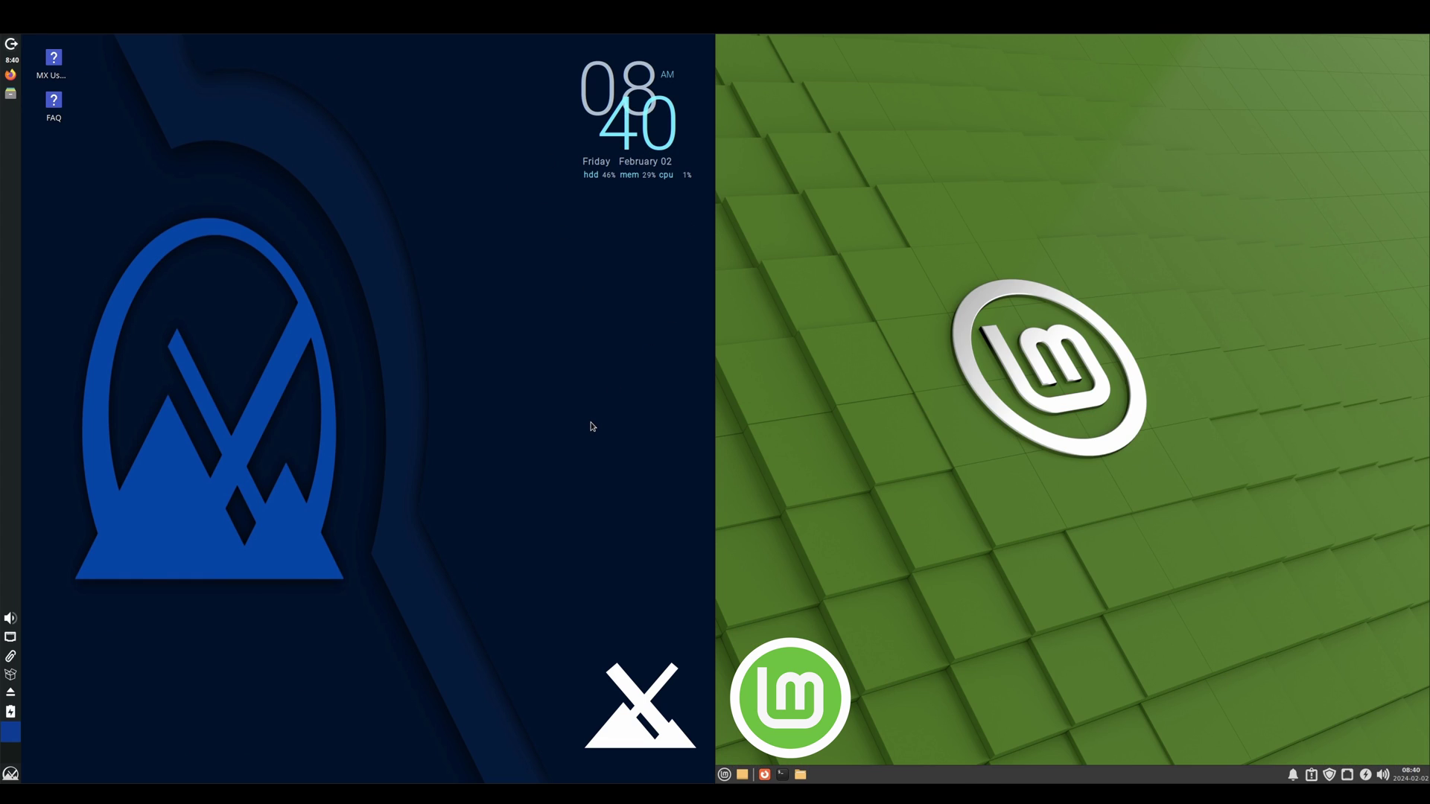